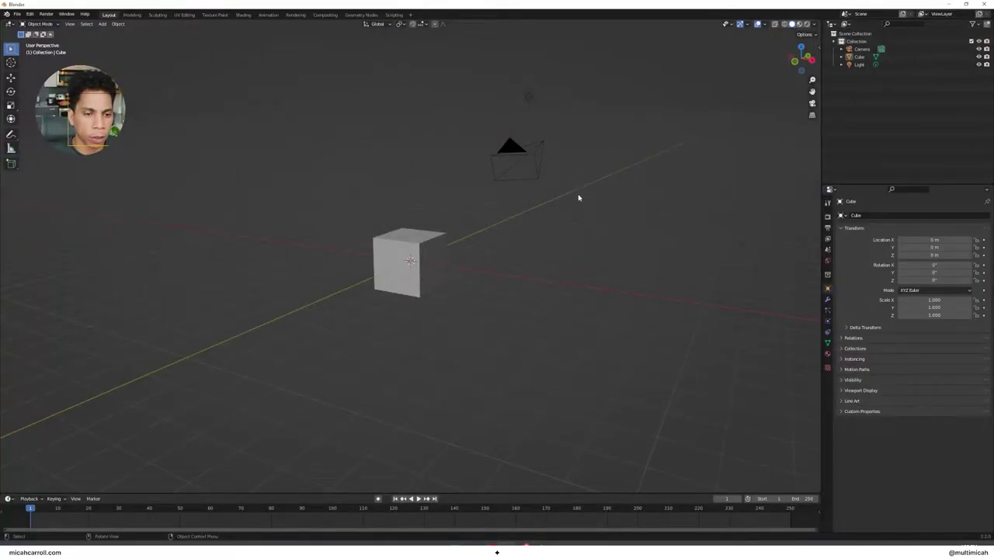
# - Delete every object in the default scene: cube, camera and light
pyautogui.press('a')
pyautogui.press('x')
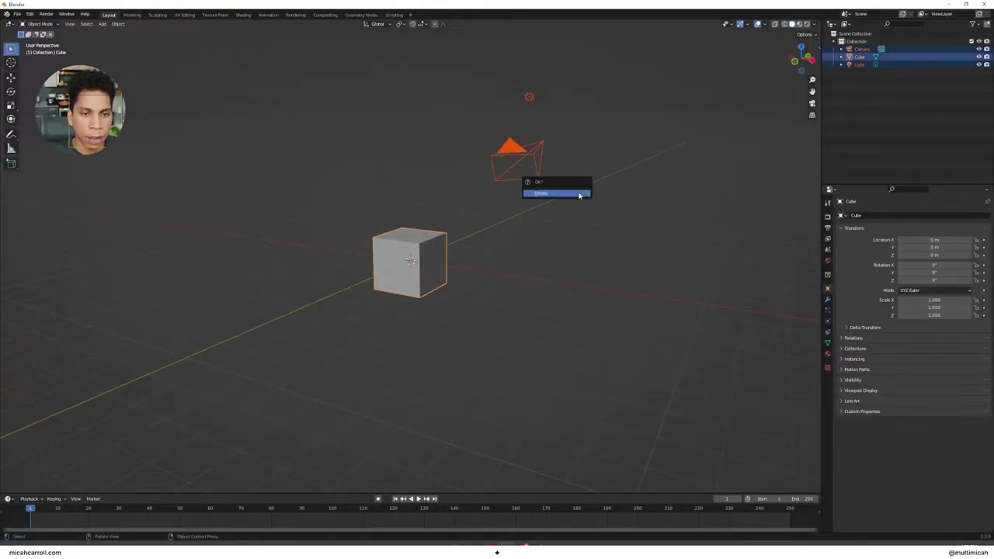
pyautogui.click(579, 195)
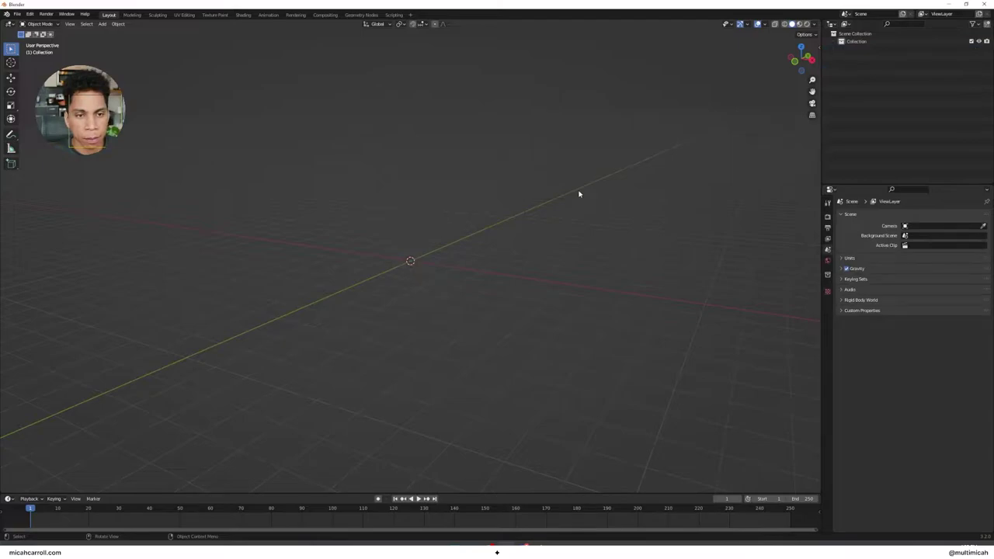
# - Review the scene's render settings and the default F-curve interpolation in the animation preferences
pyautogui.click(827, 216)
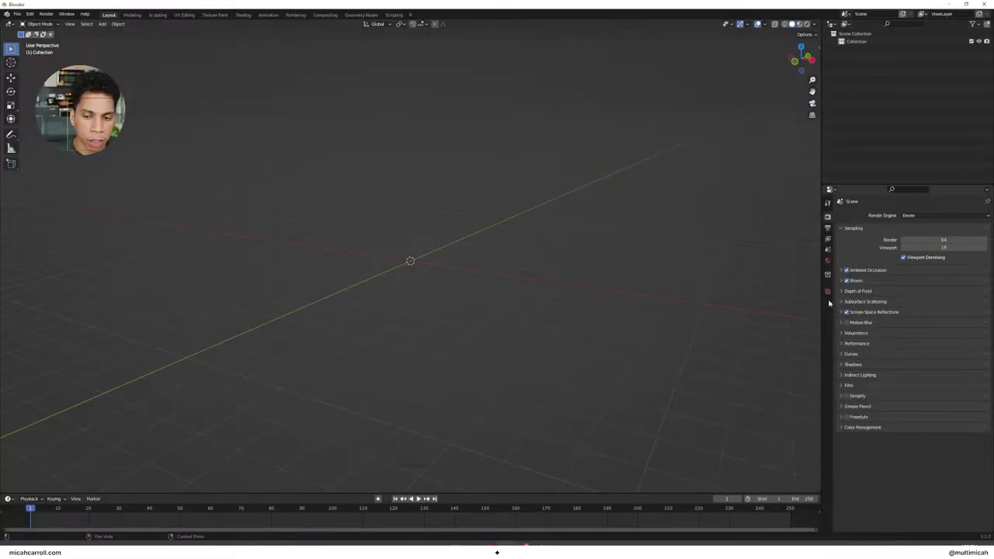
pyautogui.click(30, 14)
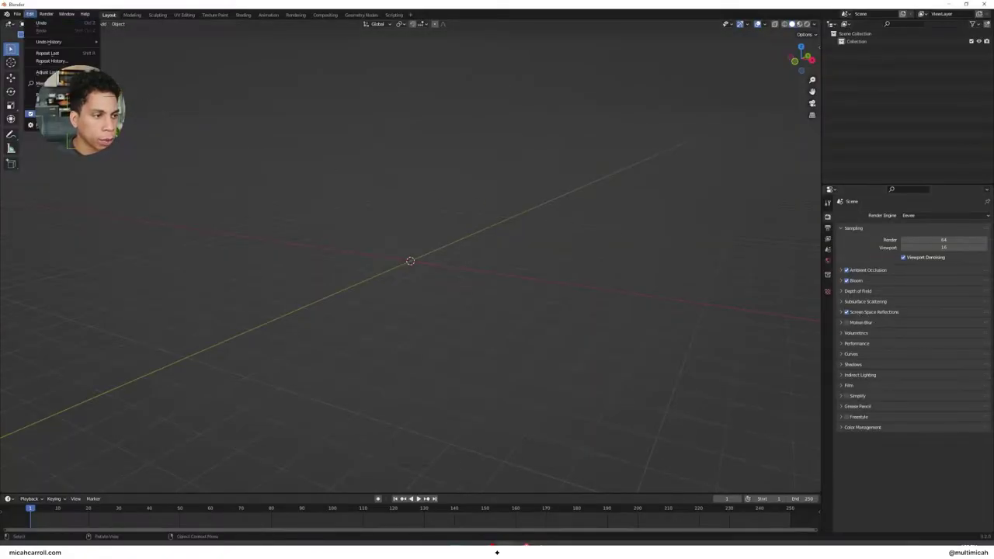
pyautogui.click(43, 124)
pyautogui.moveTo(134, 24); pyautogui.dragTo(552, 104)
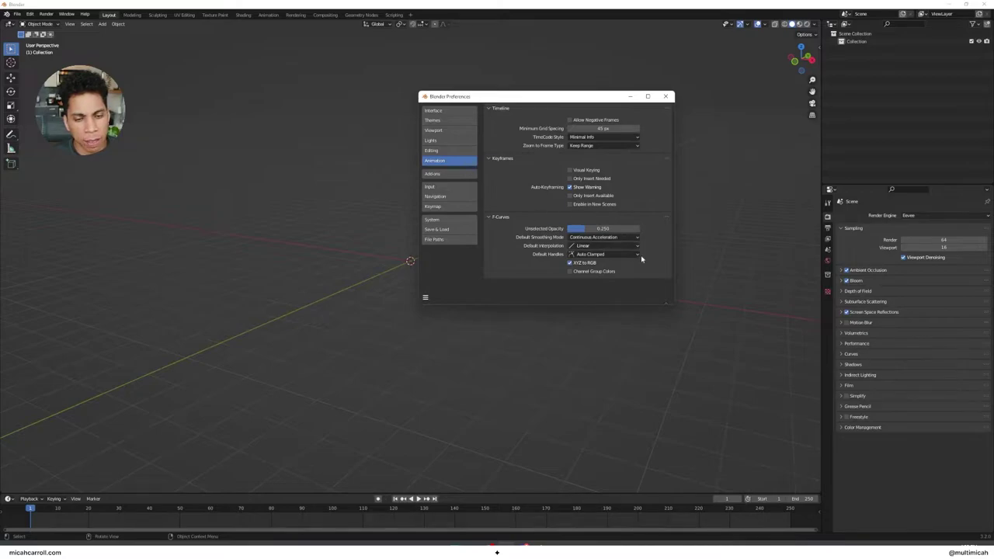
pyautogui.click(665, 96)
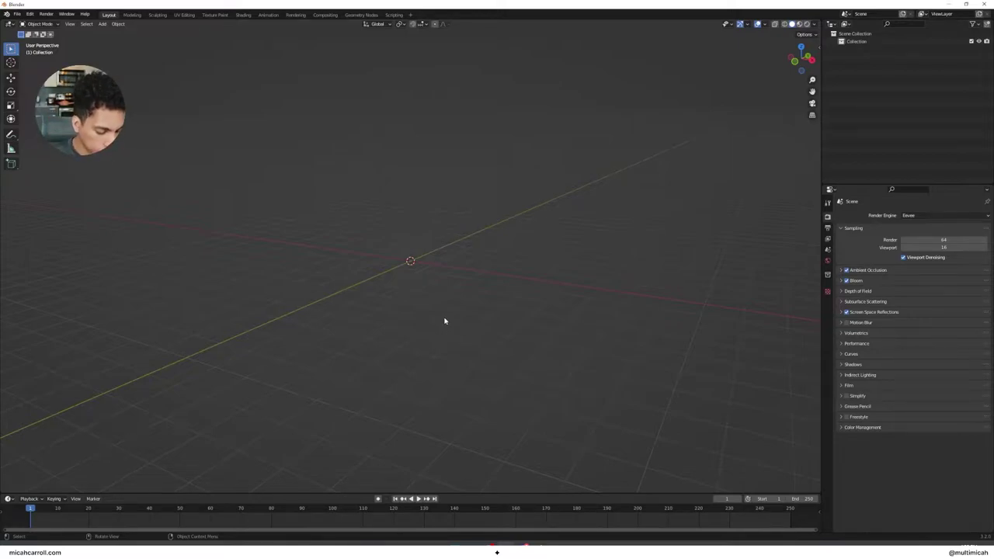
# - Add a mesh cylinder at the origin and flatten it into a disc by scaling Z to about 0.167
pyautogui.hotkey('shift', 'a')
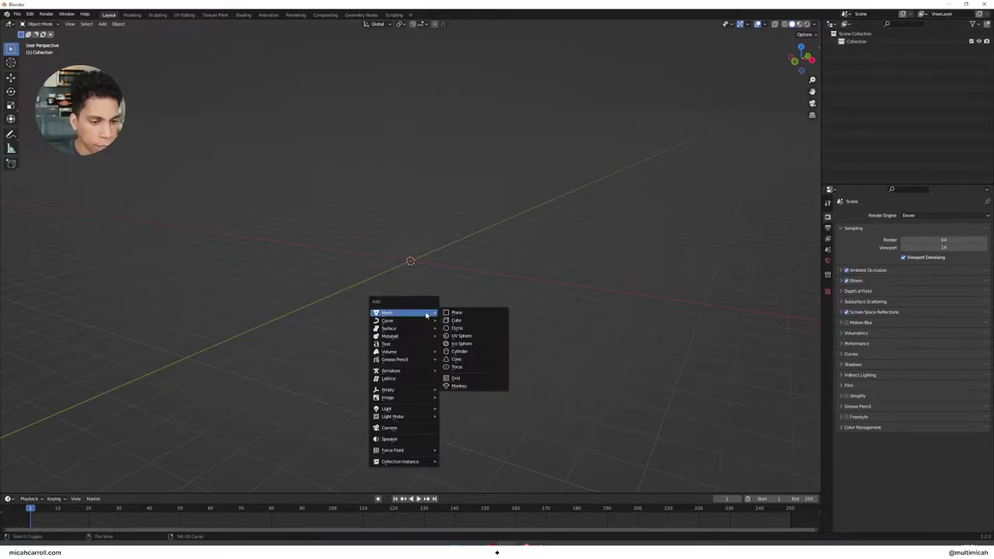
pyautogui.click(471, 353)
pyautogui.moveTo(451, 251); pyautogui.dragTo(422, 238, button='middle')
pyautogui.scroll(3, 481, 241)
pyautogui.press('s')
pyautogui.press('z')
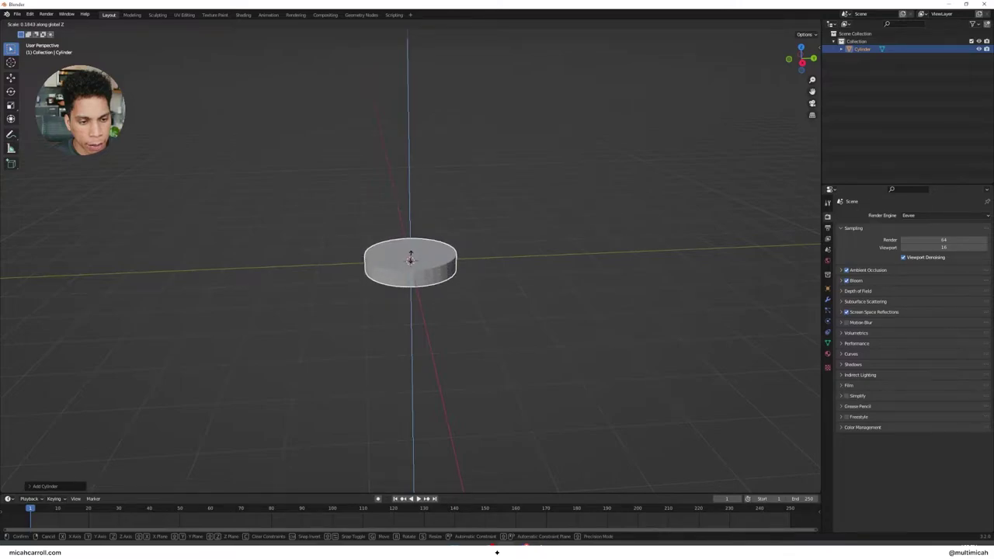
pyautogui.click(410, 258)
# - Show the disc's transform values and check its Z scale
pyautogui.moveTo(413, 259)
pyautogui.mouseDown(button='middle')
pyautogui.moveTo(443, 269)
pyautogui.moveTo(415, 253)
pyautogui.mouseUp(button='middle')
pyautogui.press('n')
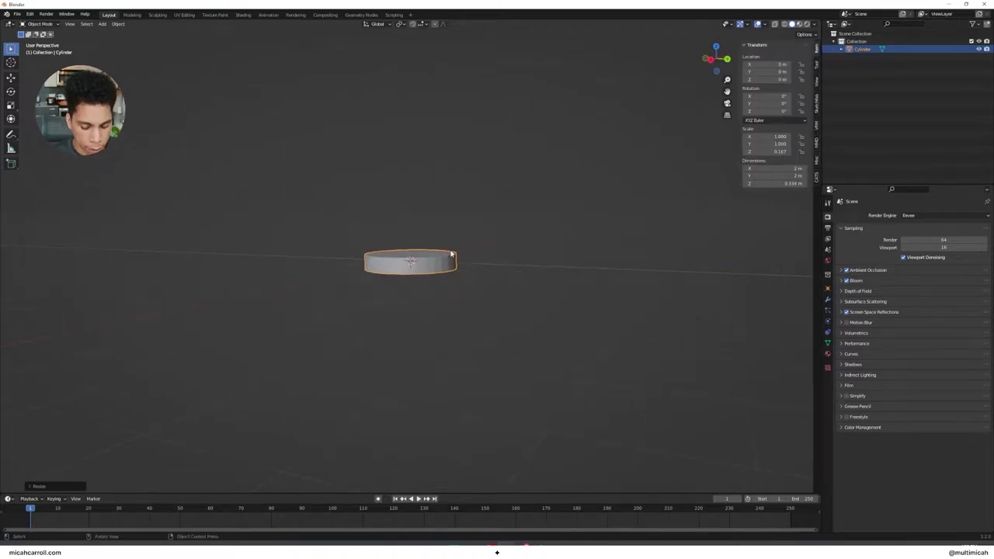
pyautogui.moveTo(605, 150); pyautogui.dragTo(694, 168, button='middle')
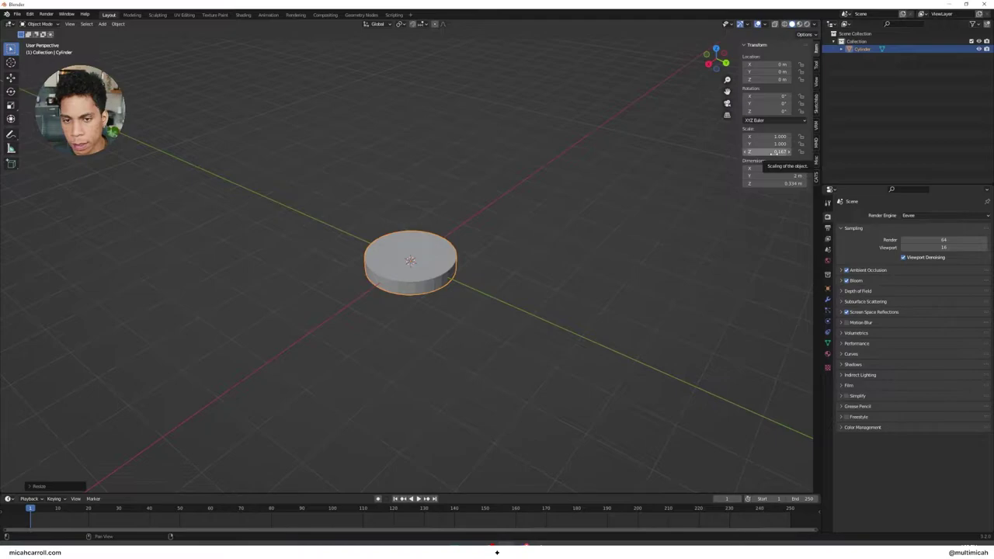
pyautogui.press('n')
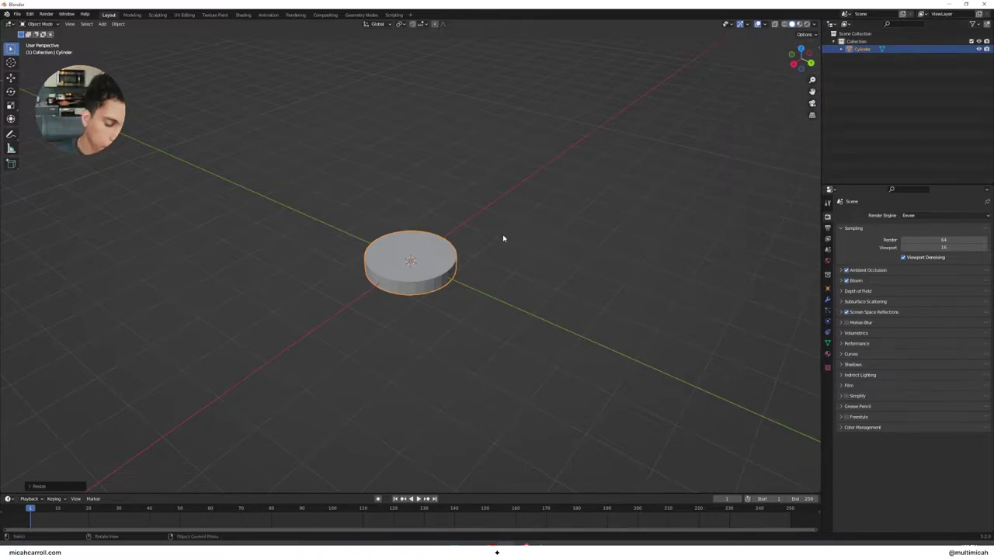
pyautogui.press('n')
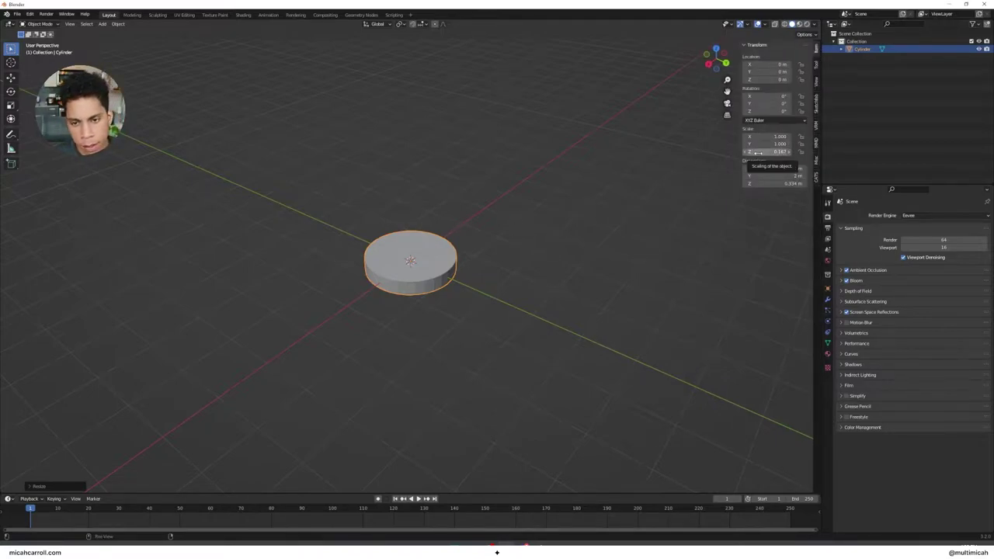
pyautogui.moveTo(541, 236); pyautogui.dragTo(500, 262, button='middle')
pyautogui.press('r')
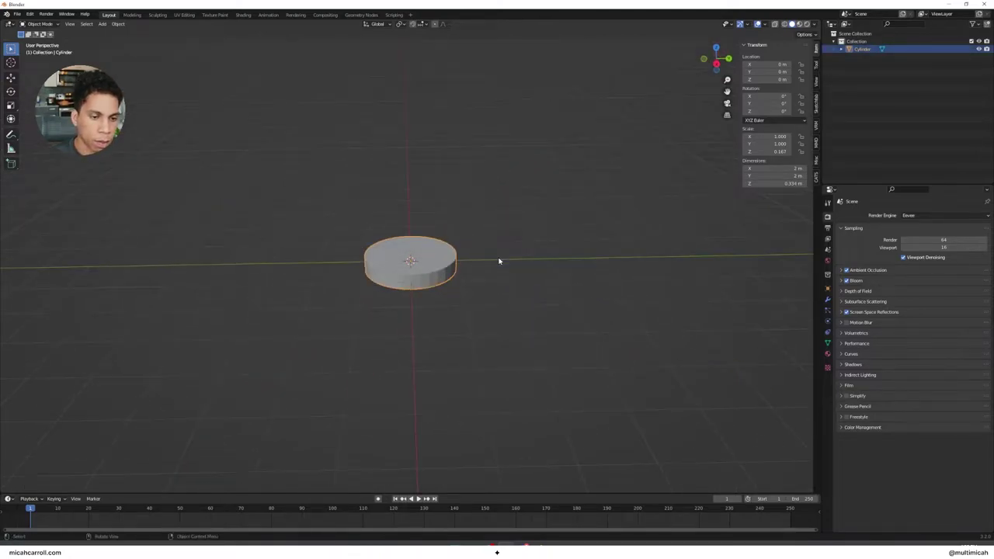
pyautogui.press('z')
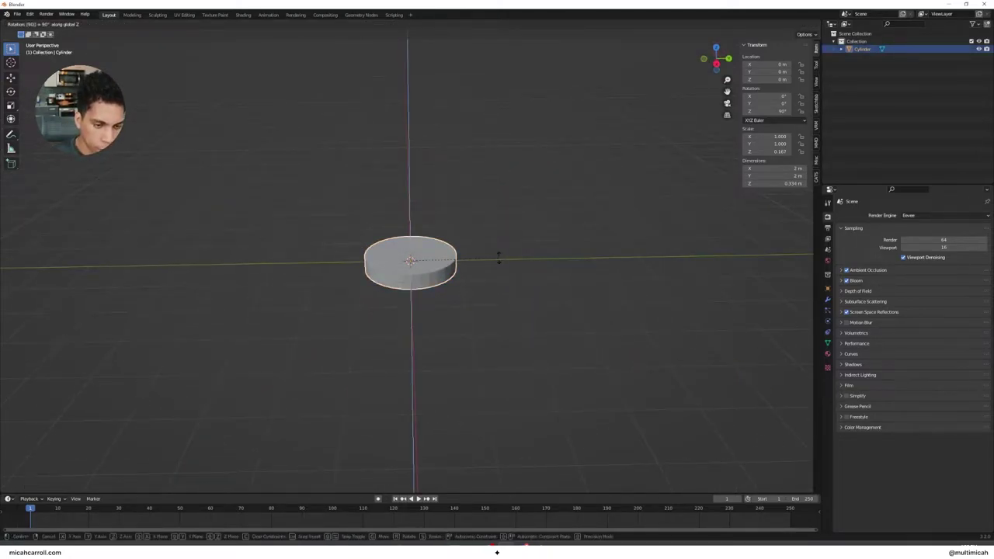
pyautogui.press('Escape')
pyautogui.press('r')
pyautogui.press('x')
pyautogui.press('Escape')
# - Rotate the disc 90 degrees about the X axis so that it stands upright
pyautogui.write('rx')
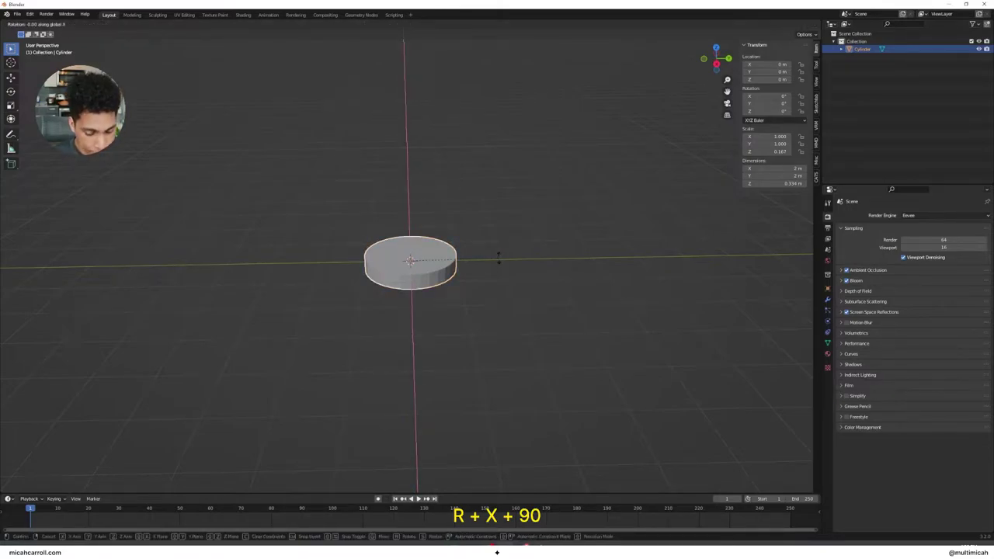
pyautogui.write('90')
pyautogui.press('Return')
# - Move the upright disc up 1 m along Z so that it rests on the ground grid
pyautogui.moveTo(281, 192); pyautogui.dragTo(370, 191, button='middle')
pyautogui.scroll(6, 370, 191)
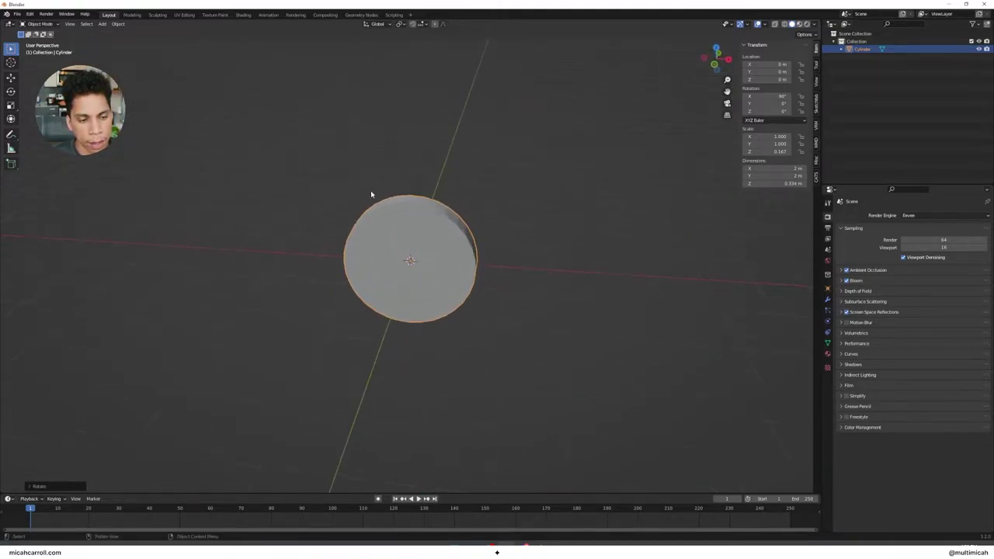
pyautogui.moveTo(521, 218); pyautogui.dragTo(380, 225, button='middle')
pyautogui.scroll(-3, 380, 224)
pyautogui.moveTo(432, 338); pyautogui.dragTo(440, 319, button='middle')
pyautogui.press('g')
pyautogui.press('z')
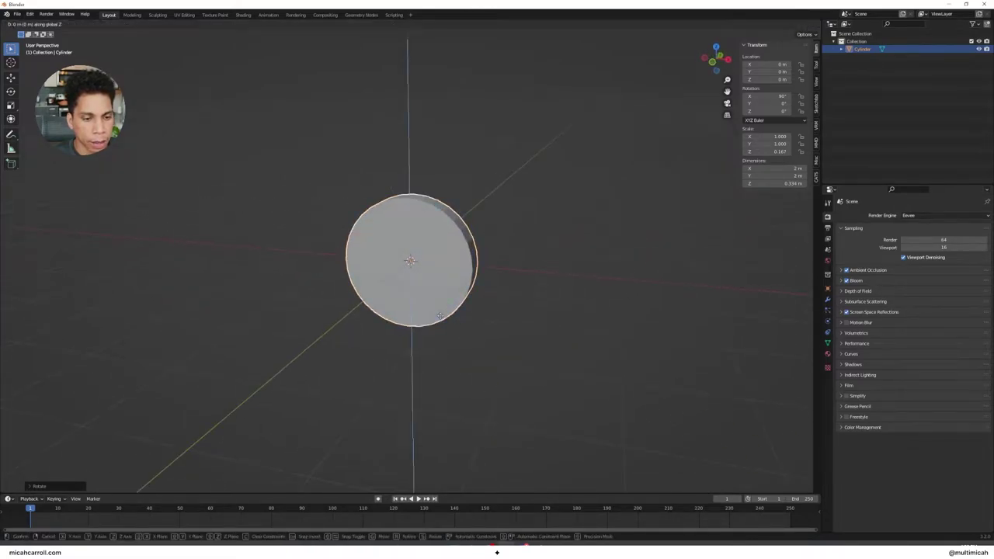
pyautogui.click(442, 267)
# - Enter Edit Mode with face selection and select the two large round faces of the disc
pyautogui.moveTo(446, 269)
pyautogui.mouseDown(button='middle')
pyautogui.moveTo(475, 271)
pyautogui.moveTo(439, 273)
pyautogui.mouseUp(button='middle')
pyautogui.press('Tab')
pyautogui.moveTo(335, 235); pyautogui.dragTo(402, 238, button='middle')
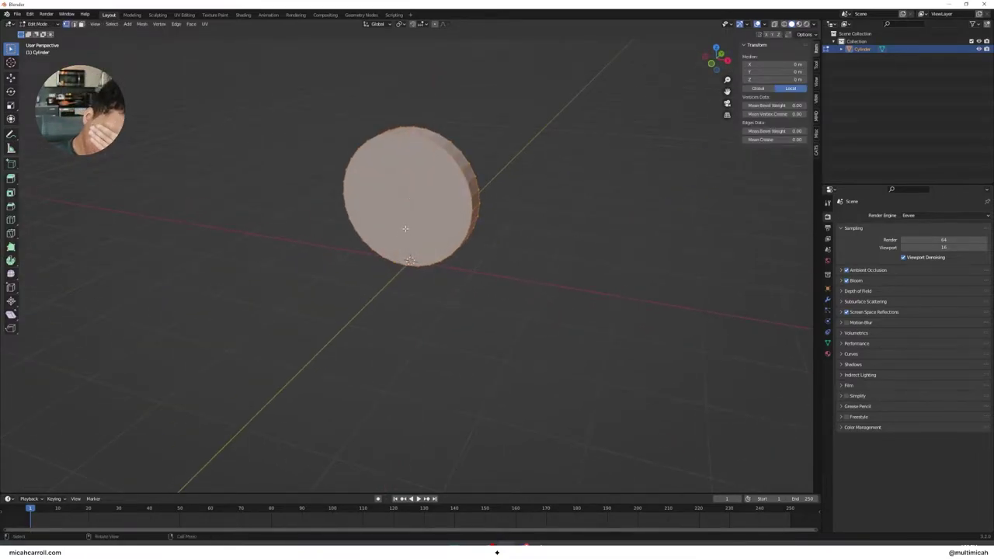
pyautogui.moveTo(564, 201); pyautogui.dragTo(475, 193, button='middle')
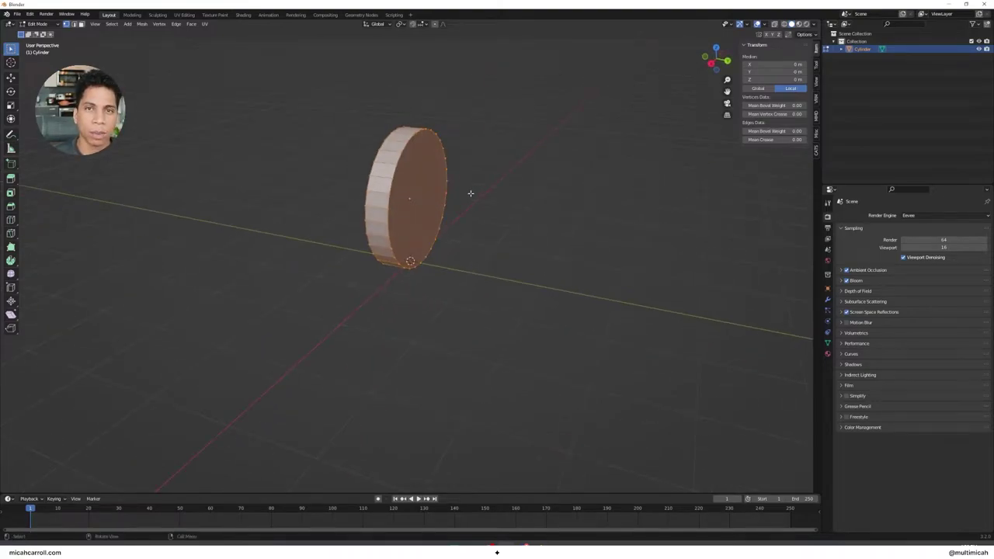
pyautogui.moveTo(433, 201)
pyautogui.mouseDown(button='middle')
pyautogui.moveTo(324, 197)
pyautogui.moveTo(388, 184)
pyautogui.moveTo(437, 196)
pyautogui.mouseUp(button='middle')
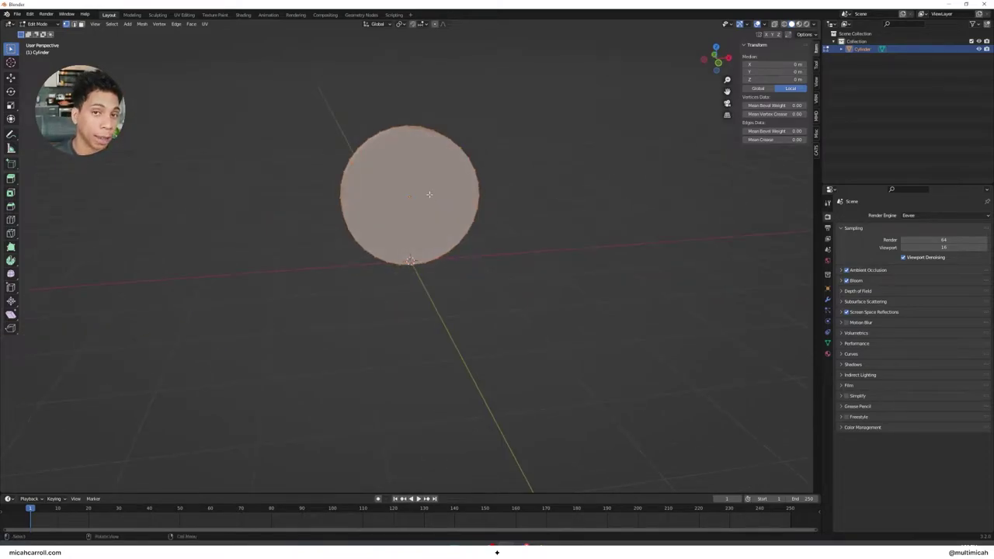
pyautogui.moveTo(581, 210); pyautogui.dragTo(355, 140, button='middle')
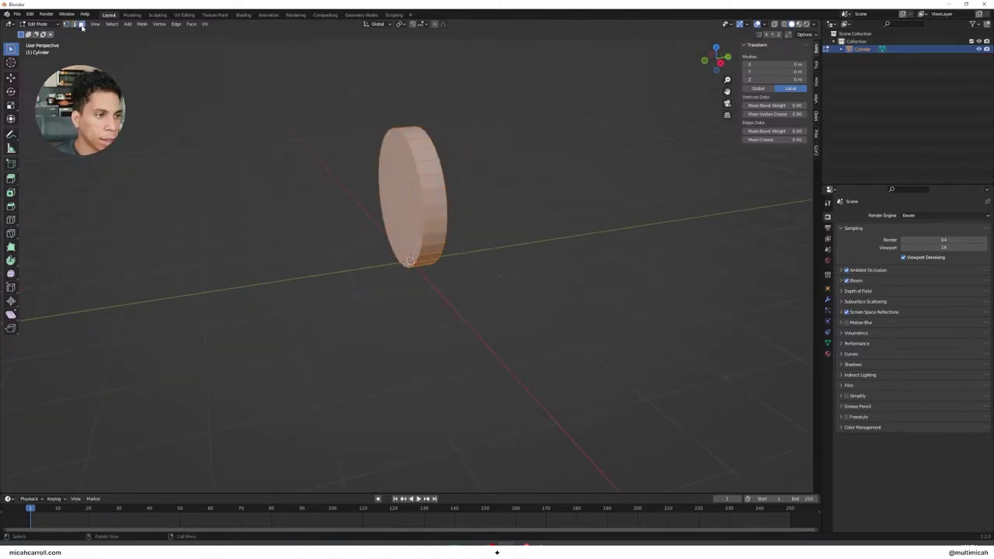
pyautogui.moveTo(276, 146); pyautogui.dragTo(394, 169, button='middle')
pyautogui.click(394, 168)
pyautogui.moveTo(308, 147); pyautogui.dragTo(373, 144, button='middle')
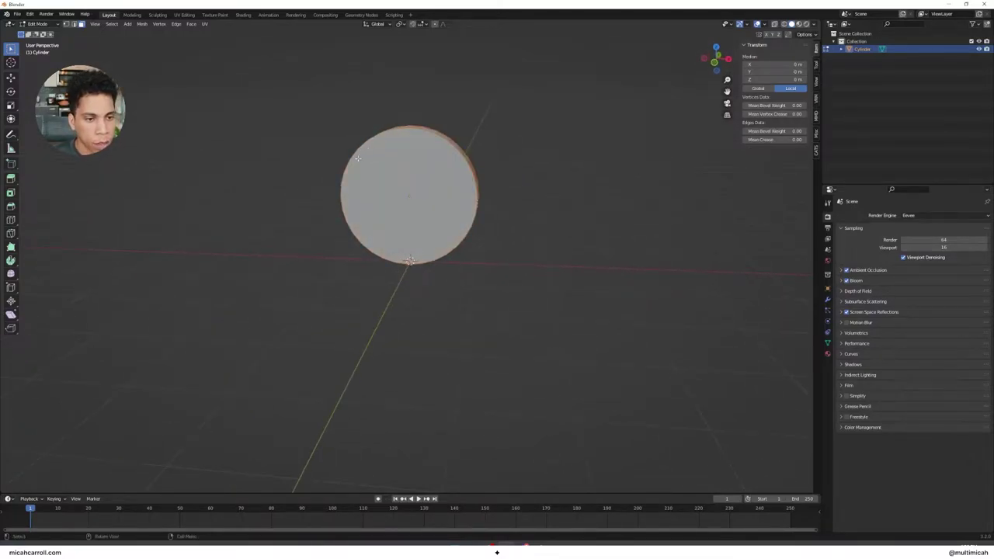
pyautogui.moveTo(504, 169); pyautogui.dragTo(415, 175, button='middle')
# - Try a thin inset on the two round faces and undo it
pyautogui.press('i')
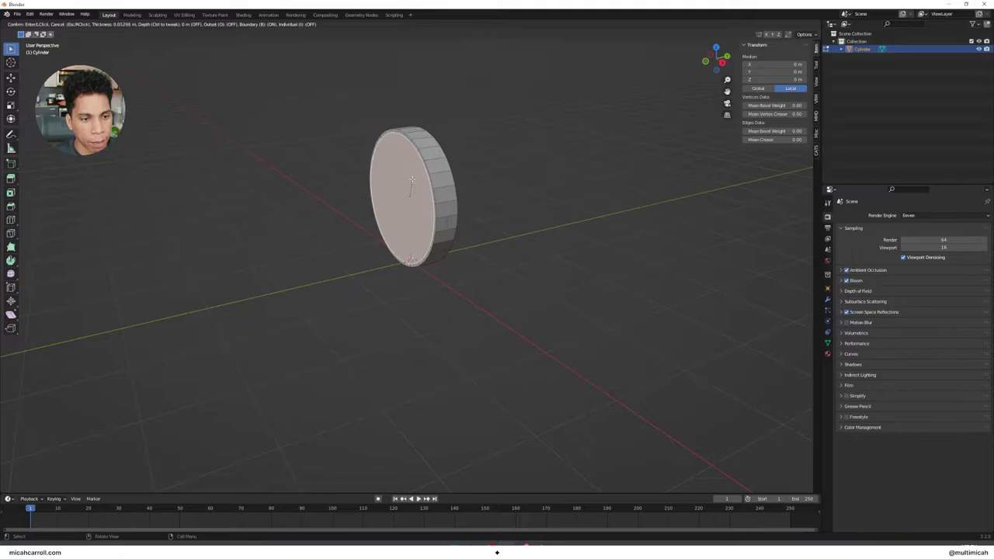
pyautogui.click(411, 179)
pyautogui.moveTo(411, 179); pyautogui.dragTo(465, 174, button='middle')
pyautogui.hotkey('ctrl', 'z')
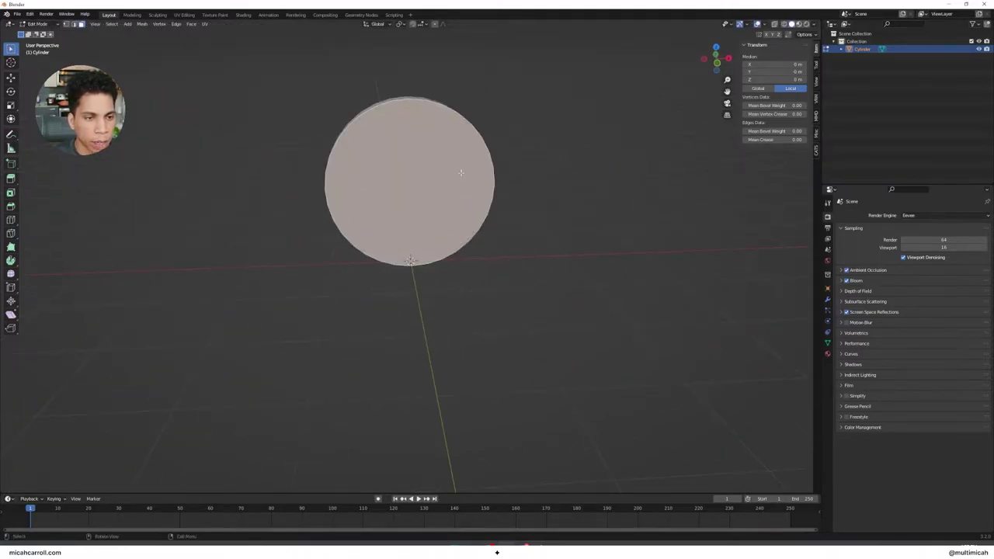
# - Inset the two round faces twice, by about 0.12 m and then about 0.14 m, forming two concentric rings per side
pyautogui.press('i')
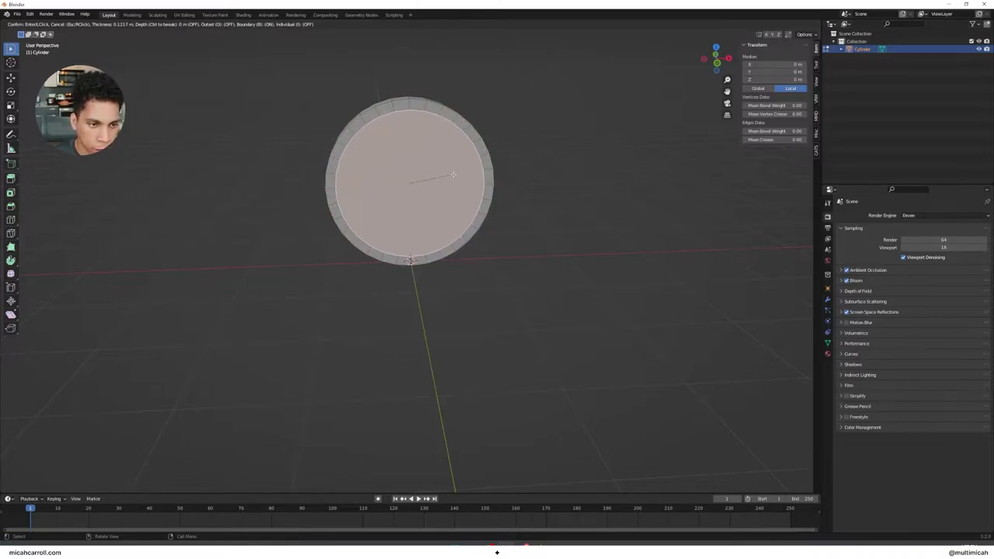
pyautogui.click(453, 174)
pyautogui.press('i')
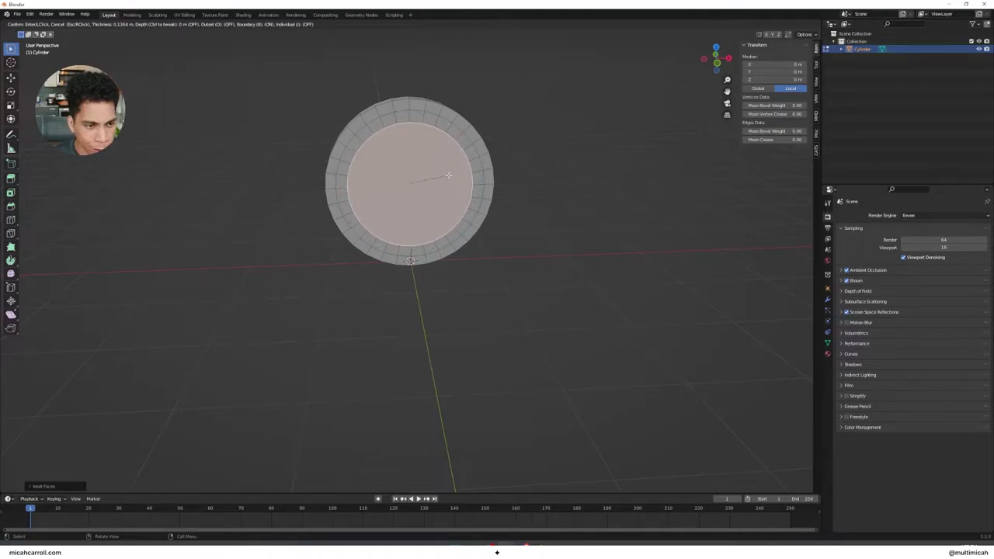
pyautogui.click(448, 175)
pyautogui.hotkey('ctrl', 'z')
pyautogui.hotkey('ctrl', 'shift', 'z')
# - Clear the selection and select the inner ring of faces on both sides of the disc
pyautogui.moveTo(551, 176)
pyautogui.mouseDown(button='middle')
pyautogui.moveTo(427, 176)
pyautogui.moveTo(562, 180)
pyautogui.mouseUp(button='middle')
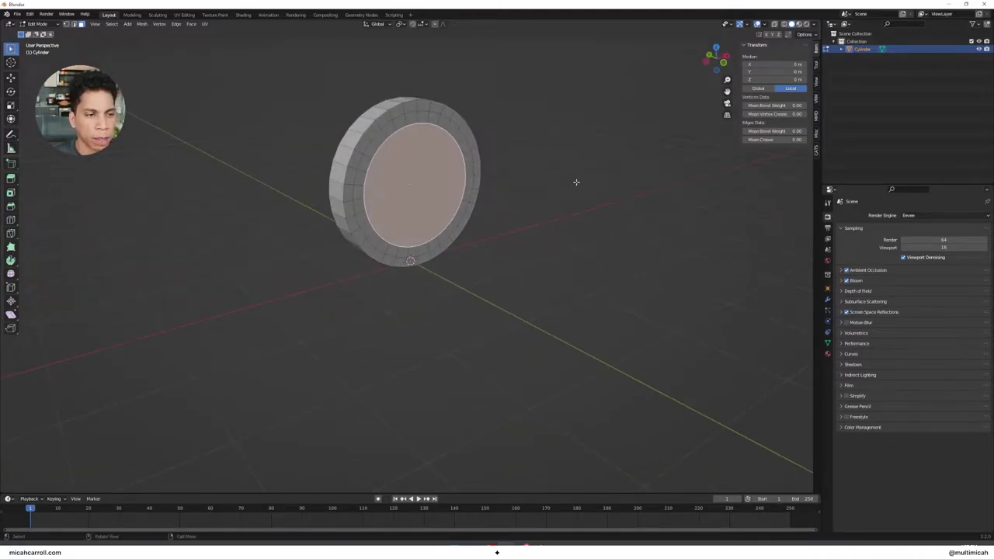
pyautogui.hotkey('alt', 'a')
pyautogui.moveTo(492, 166); pyautogui.dragTo(596, 141, button='middle')
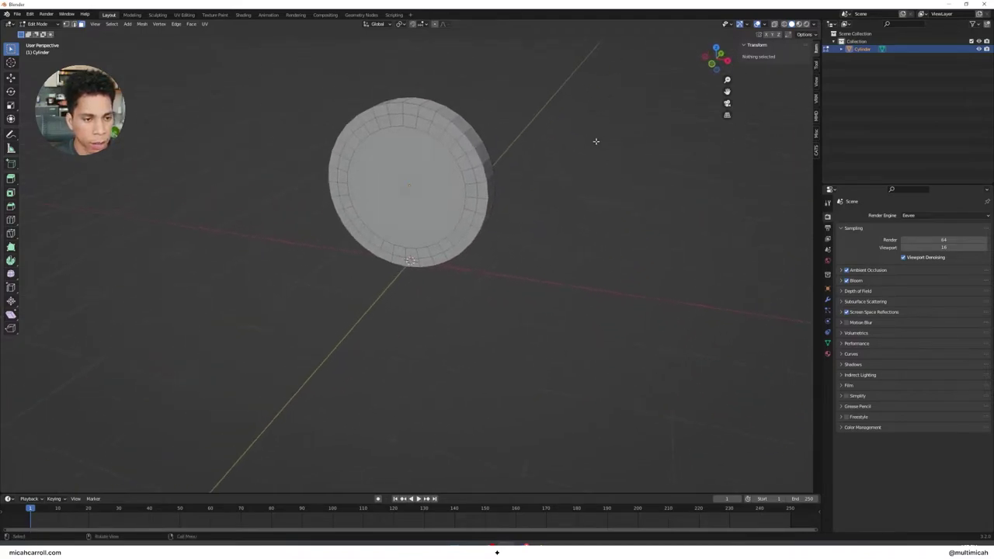
pyautogui.keyDown('alt'); pyautogui.click(416, 121); pyautogui.keyUp('alt')
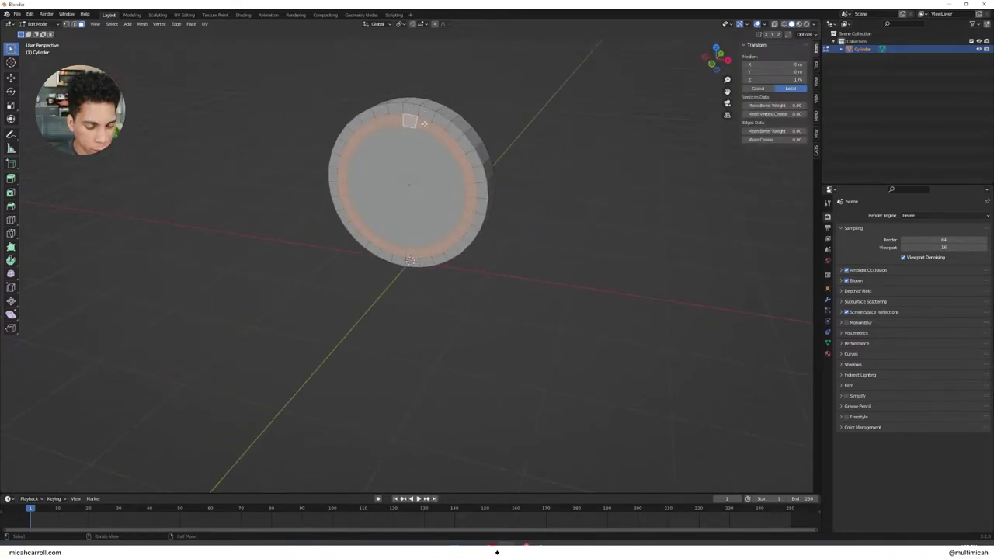
pyautogui.moveTo(553, 130); pyautogui.dragTo(407, 122, button='middle')
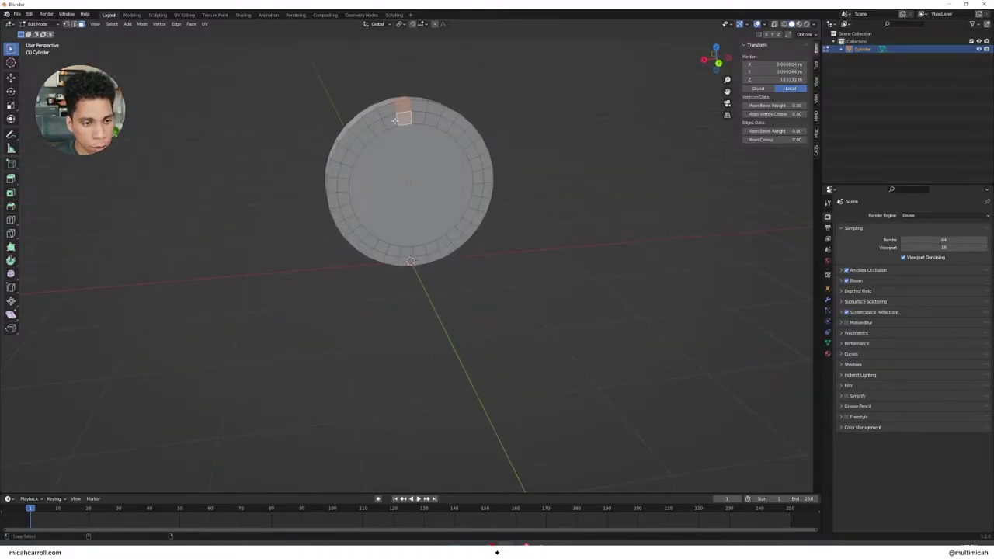
pyautogui.keyDown('alt'); pyautogui.click(418, 118); pyautogui.keyUp('alt')
pyautogui.moveTo(364, 120); pyautogui.dragTo(414, 129, button='middle')
pyautogui.moveTo(500, 136)
pyautogui.mouseDown(button='middle')
pyautogui.moveTo(423, 128)
pyautogui.moveTo(509, 131)
pyautogui.moveTo(419, 133)
pyautogui.moveTo(507, 130)
pyautogui.mouseUp(button='middle')
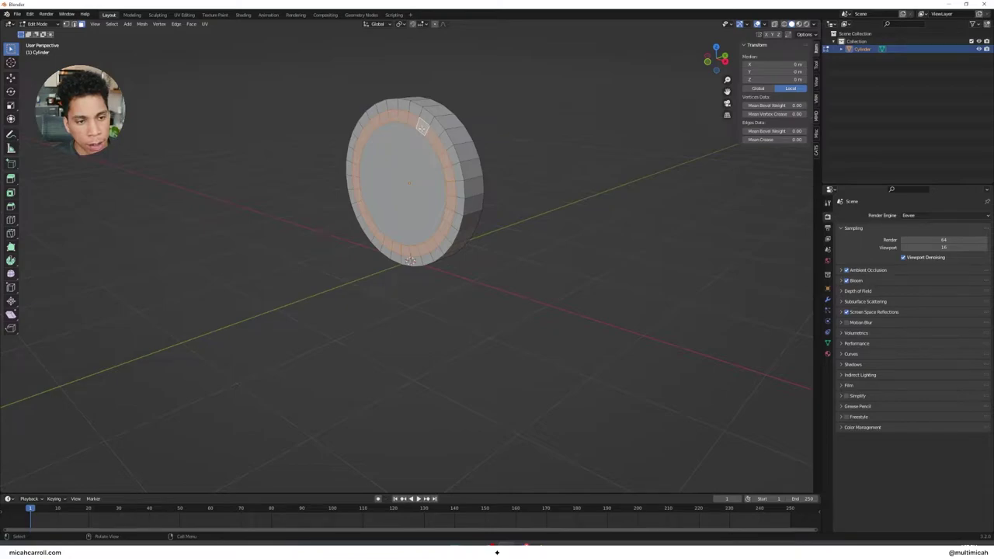
# - Extrude both inner rings in place and scale them outward along Y
pyautogui.moveTo(423, 127); pyautogui.dragTo(456, 122, button='middle')
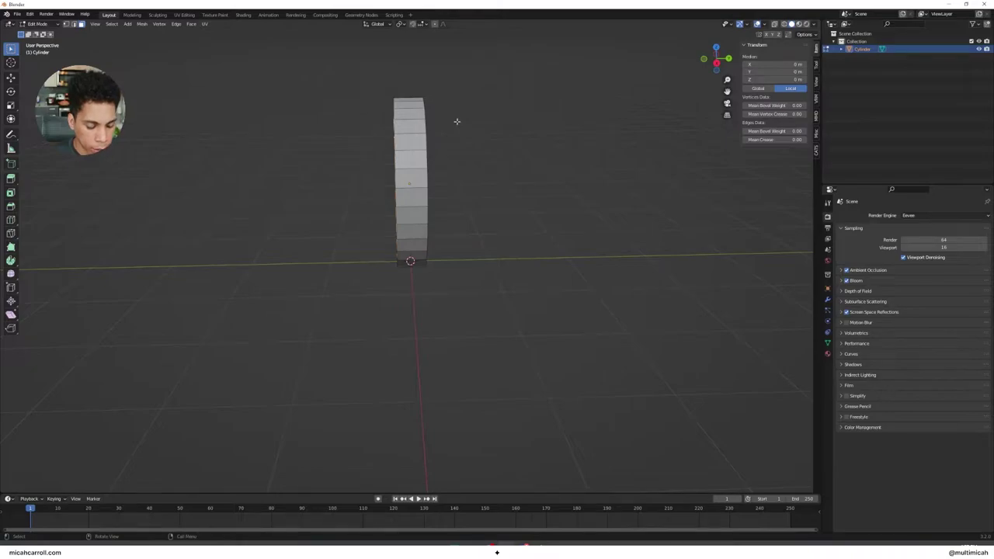
pyautogui.press('e')
pyautogui.click(456, 121)
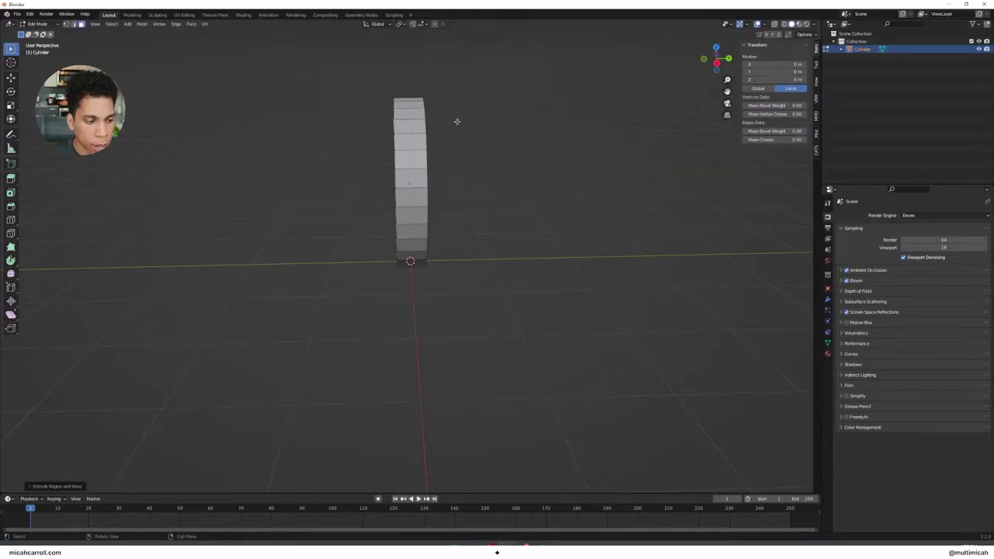
pyautogui.press('s')
pyautogui.press('y')
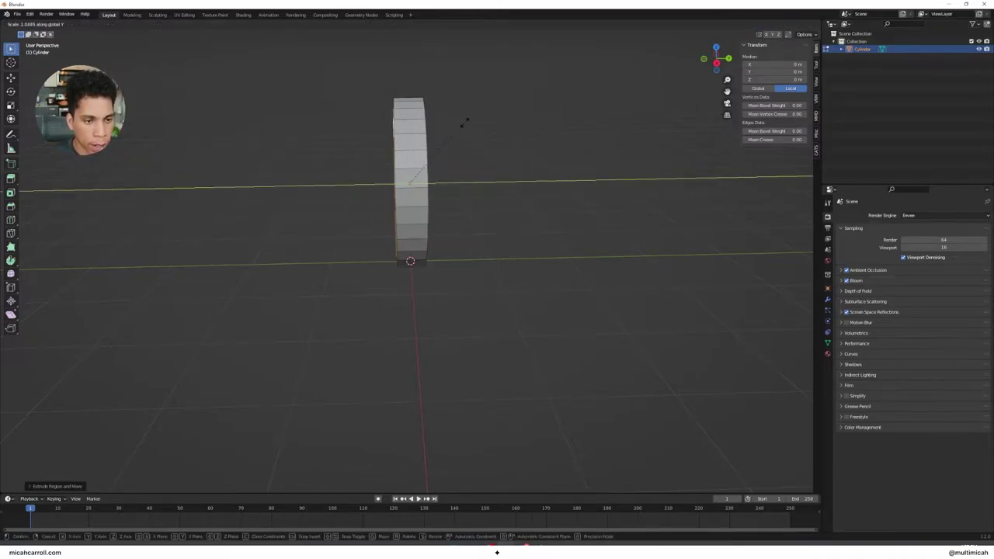
pyautogui.click(530, 157)
# - Scale the extruded rings inward along Y to recess them as grooves, and return to Object Mode
pyautogui.moveTo(395, 144); pyautogui.dragTo(588, 151, button='middle')
pyautogui.press('s')
pyautogui.press('y')
pyautogui.click(360, 138)
pyautogui.press('Tab')
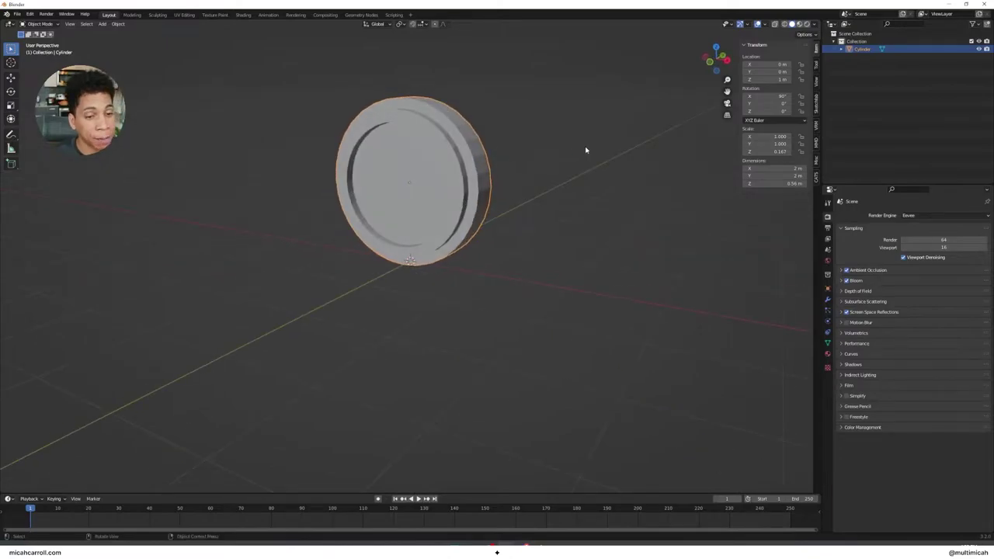
# - Search the add-on preferences for "svg" to check whether the Scalable Vector Graphics import-export add-on is enabled
pyautogui.click(588, 151)
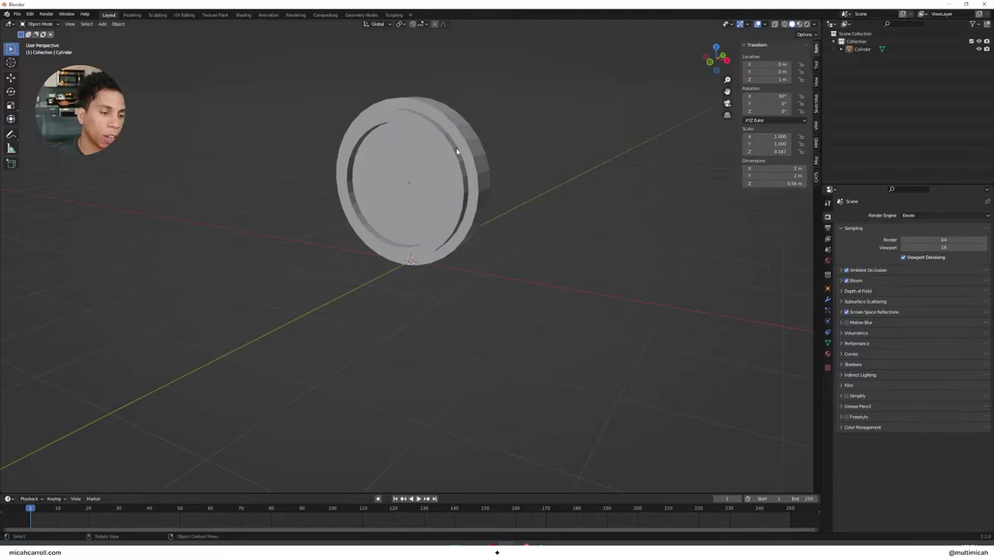
pyautogui.click(29, 15)
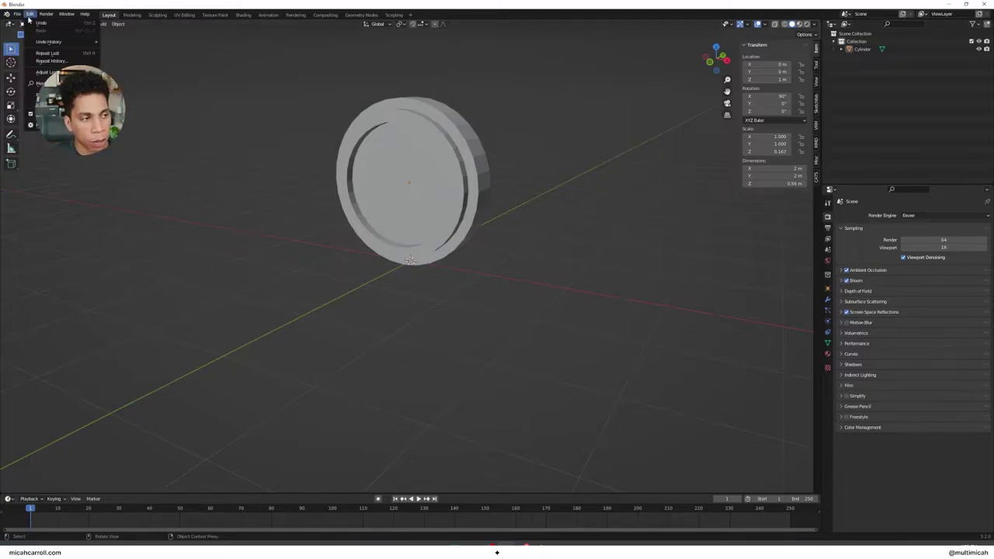
pyautogui.click(55, 124)
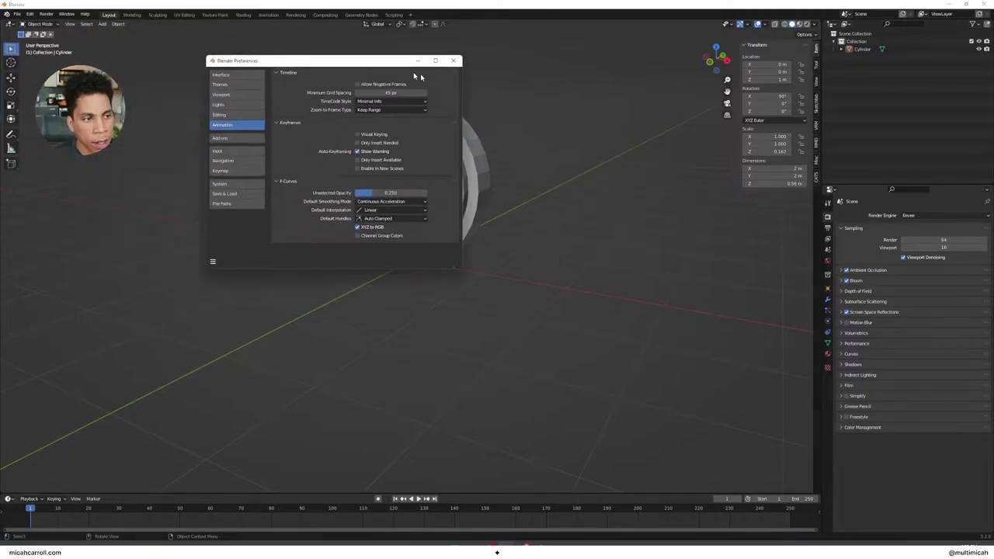
pyautogui.click(455, 191)
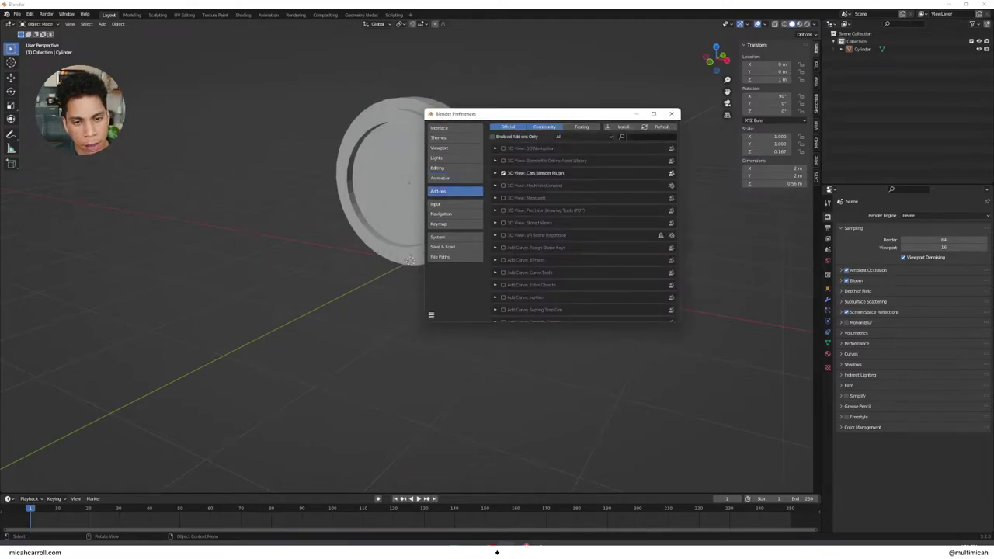
pyautogui.write('svg')
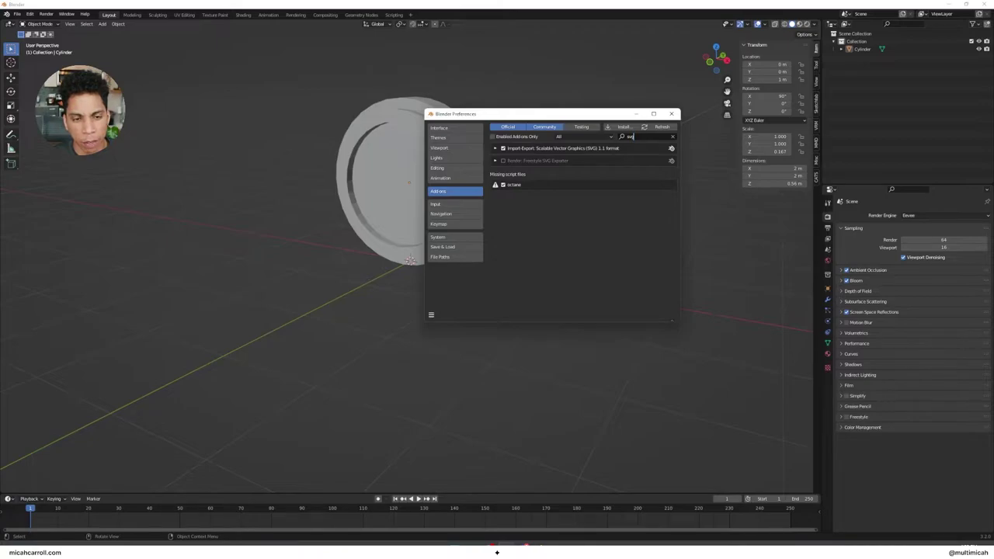
pyautogui.click(673, 115)
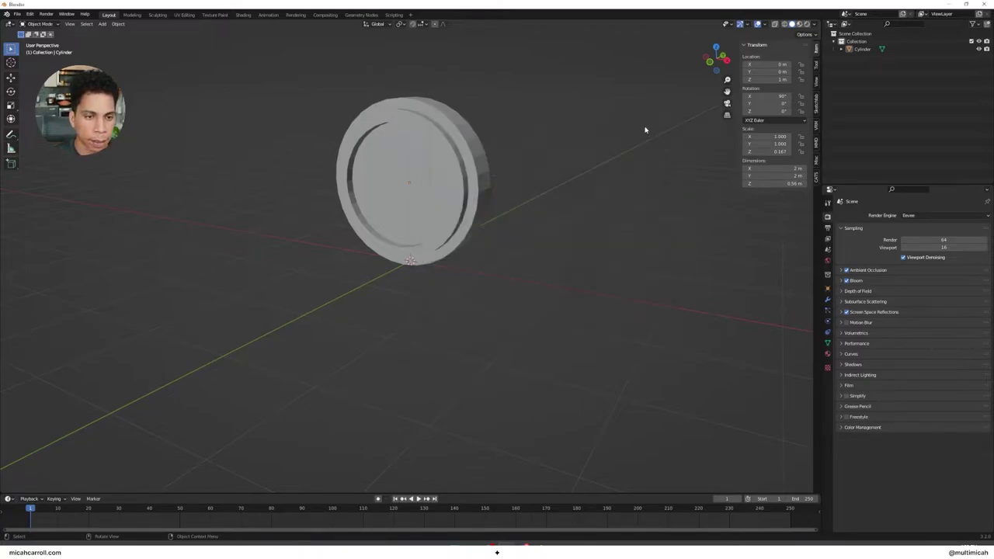
# - Import the smiley artwork DSV2-33 (2).svg from the project's assets folder
pyautogui.click(17, 14)
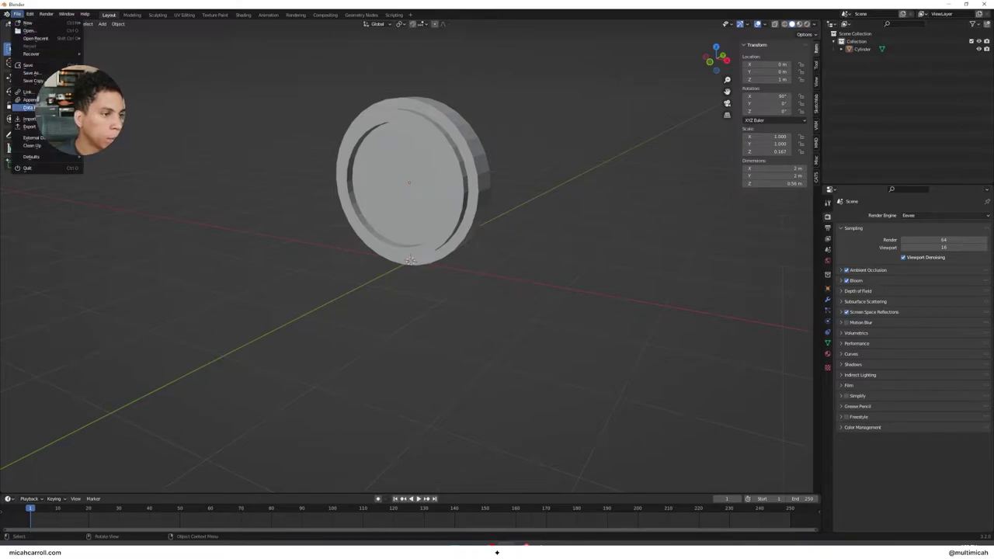
pyautogui.moveTo(23, 119)
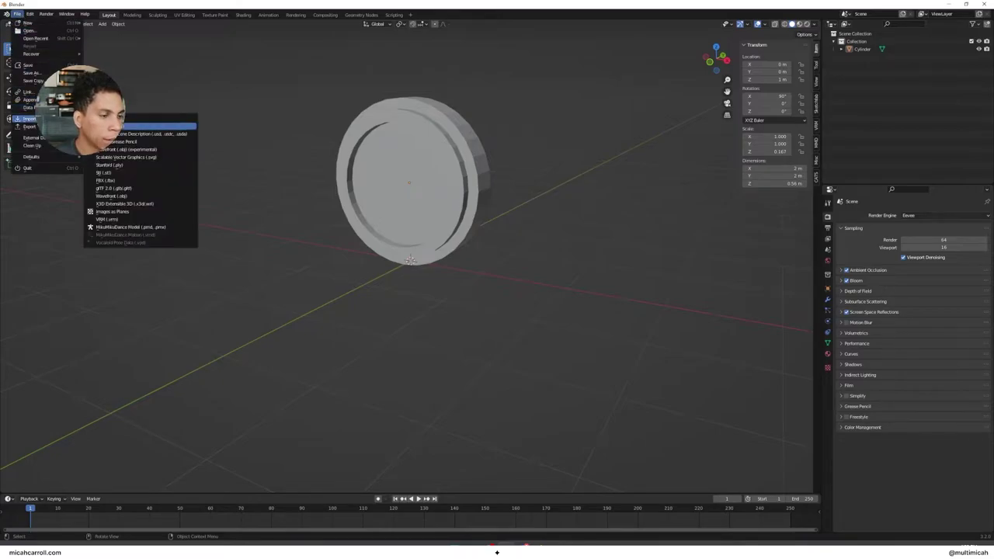
pyautogui.click(155, 157)
pyautogui.click(226, 310)
pyautogui.click(338, 192)
pyautogui.doubleClick(338, 191)
pyautogui.doubleClick(336, 195)
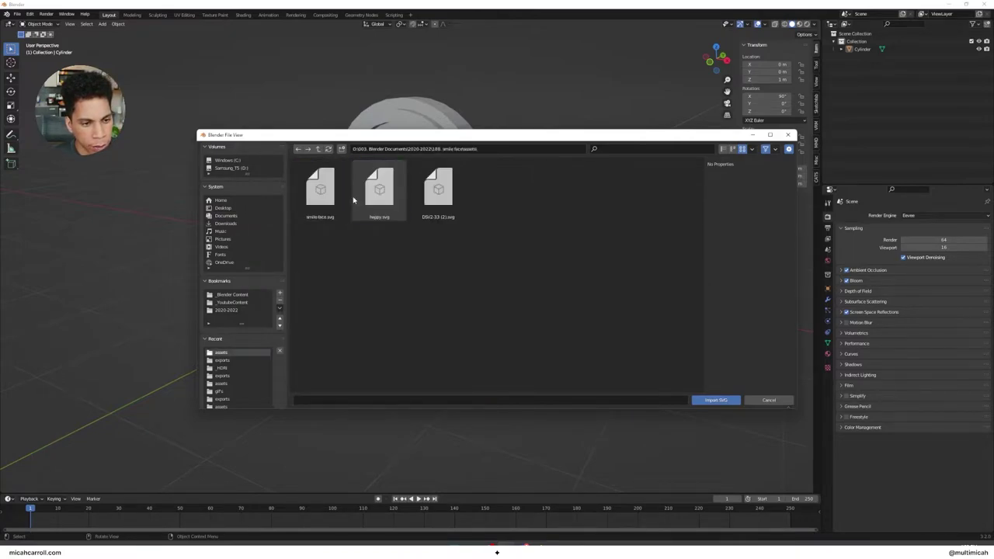
pyautogui.click(335, 195)
pyautogui.click(438, 190)
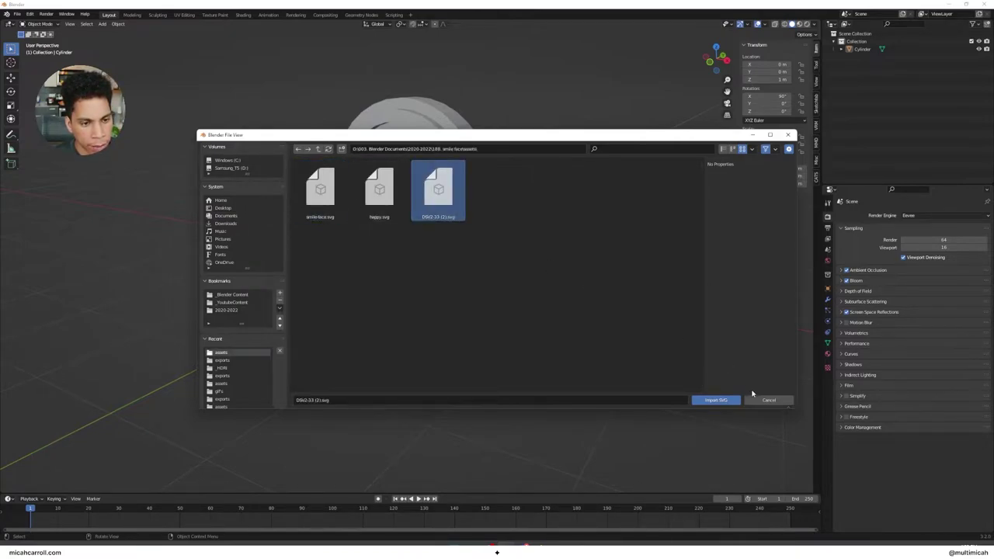
pyautogui.click(731, 401)
# - Select the imported smiley curve and raise it along Z to about 2.31 m, above the disc
pyautogui.moveTo(486, 331); pyautogui.dragTo(590, 257, button='middle')
pyautogui.click(863, 64)
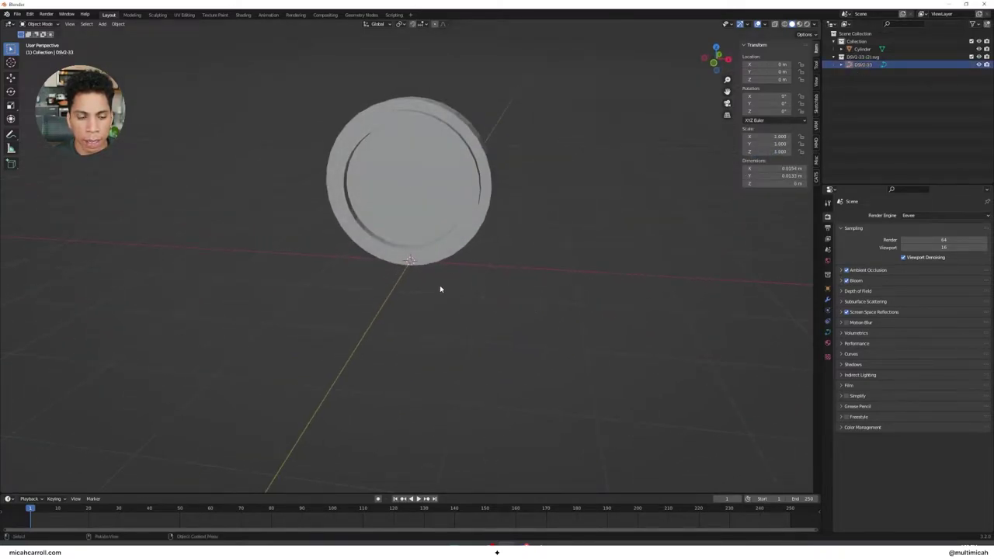
pyautogui.moveTo(439, 287); pyautogui.dragTo(399, 288, button='middle')
pyautogui.press('g')
pyautogui.press('z')
pyautogui.click(416, 102)
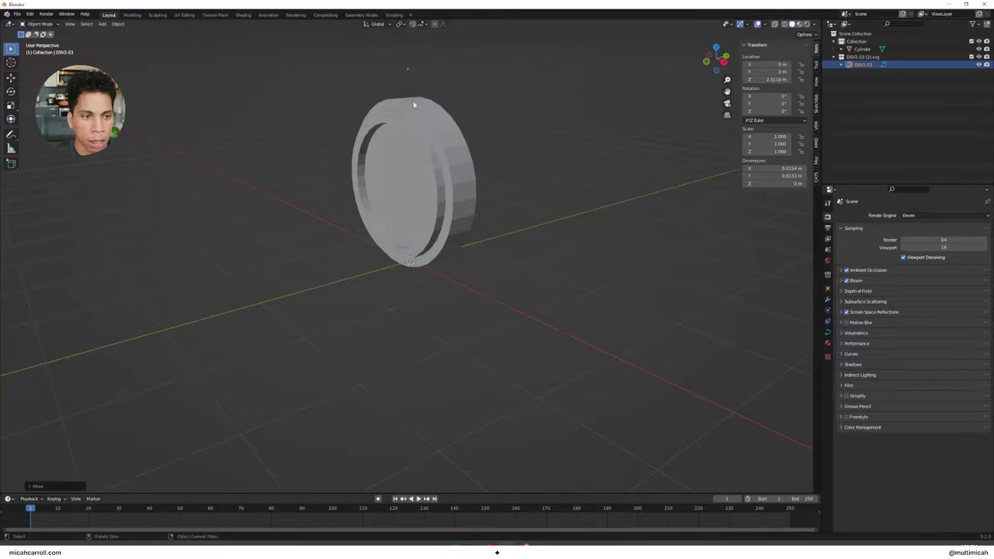
# - Scale the smiley curve up uniformly to a scale of about 45.7, making it about 0.70 m wide
pyautogui.moveTo(416, 103); pyautogui.dragTo(473, 130, button='middle')
pyautogui.press('s')
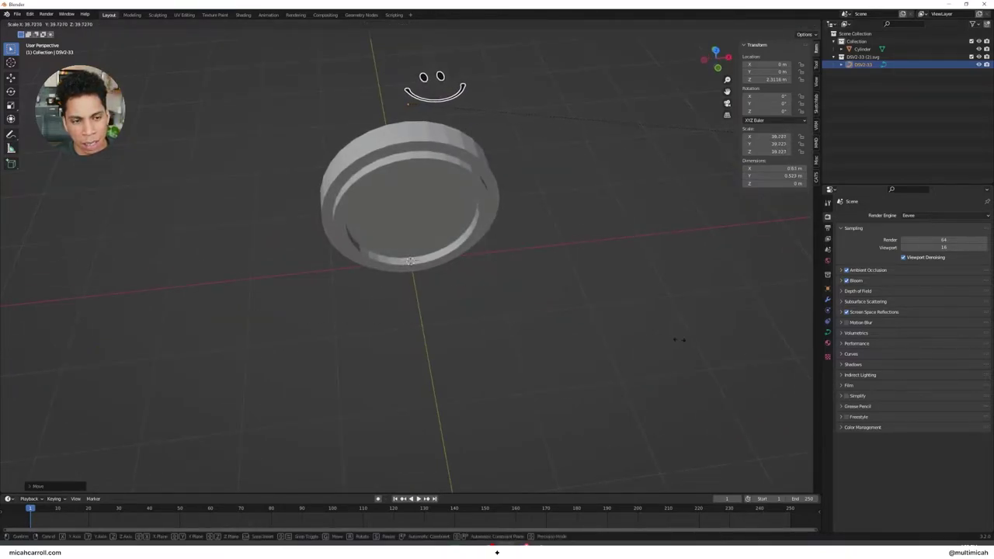
pyautogui.click(721, 348)
pyautogui.press('s')
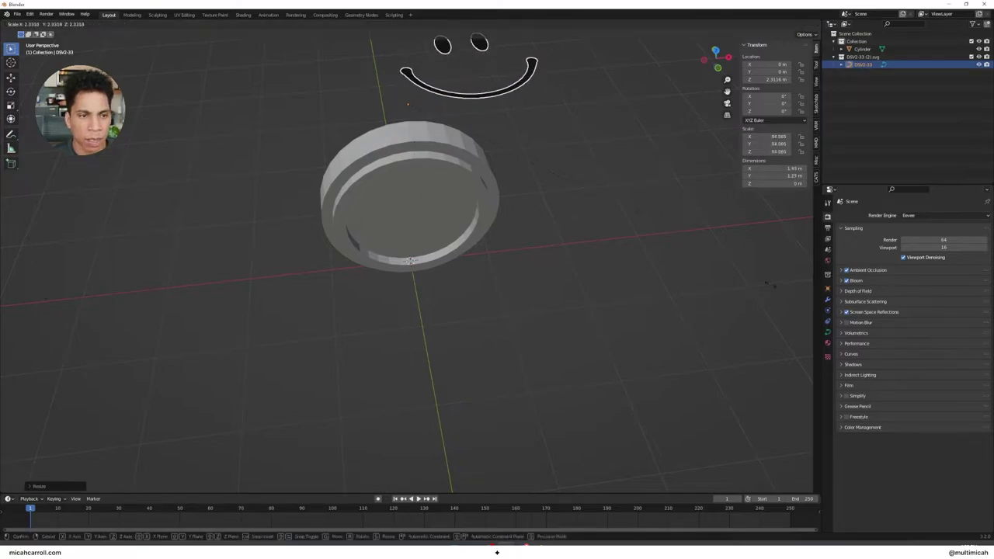
pyautogui.click(514, 270)
# - Rotate the smiley 90° about X and move its geometry to its origin
pyautogui.moveTo(514, 270); pyautogui.dragTo(506, 238, button='middle')
pyautogui.scroll(-2, 543, 273)
pyautogui.write('rx90')
pyautogui.press('Return')
pyautogui.click(118, 24)
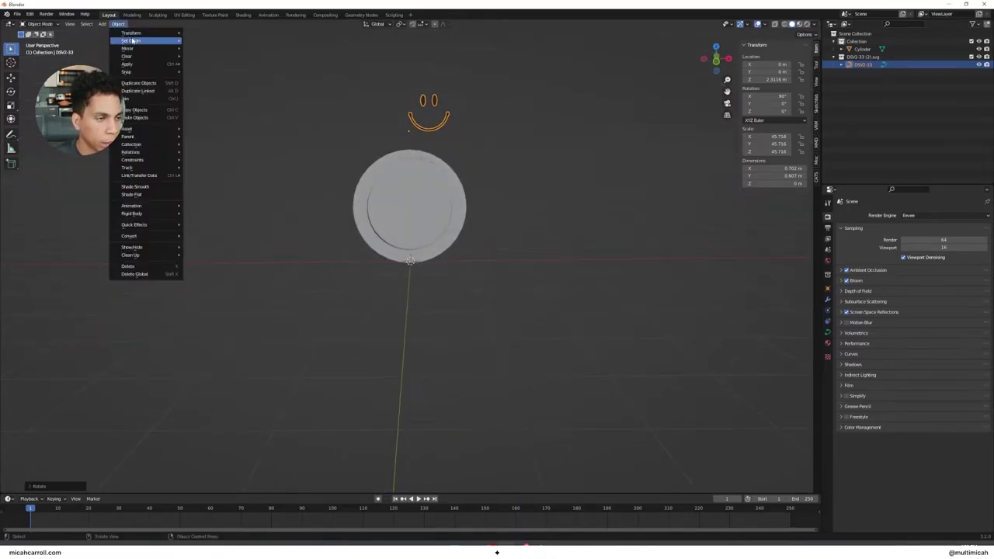
pyautogui.moveTo(132, 41)
pyautogui.click(201, 41)
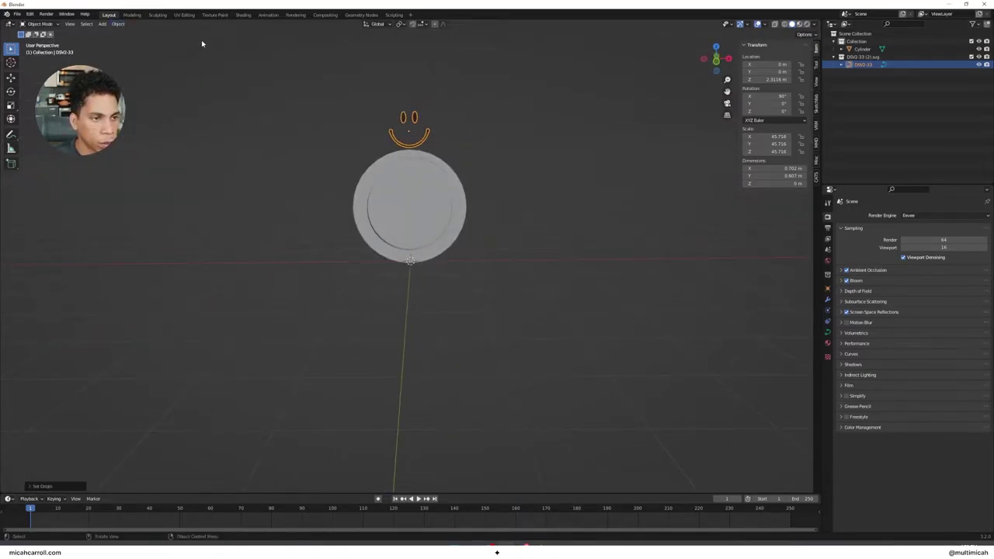
# - Reselect the smiley and move it along Y to about -0.57 m, clear of the disc's front face
pyautogui.click(545, 146)
pyautogui.click(433, 138)
pyautogui.moveTo(459, 151); pyautogui.dragTo(532, 153, button='middle')
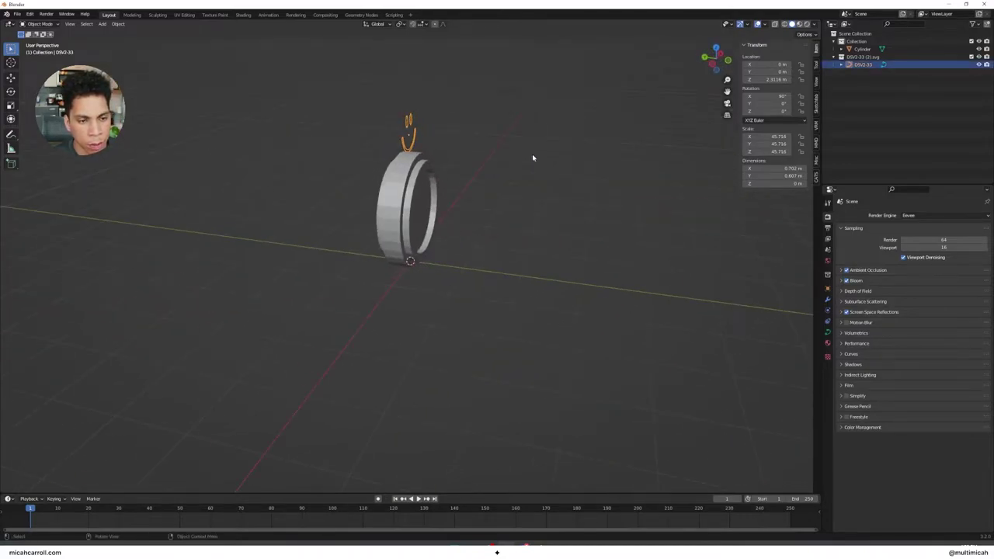
pyautogui.press('g')
pyautogui.press('y')
pyautogui.click(566, 155)
# - Lower the smiley along Z to about 0.97 m, centring it on the disc face in front view
pyautogui.press('g')
pyautogui.press('z')
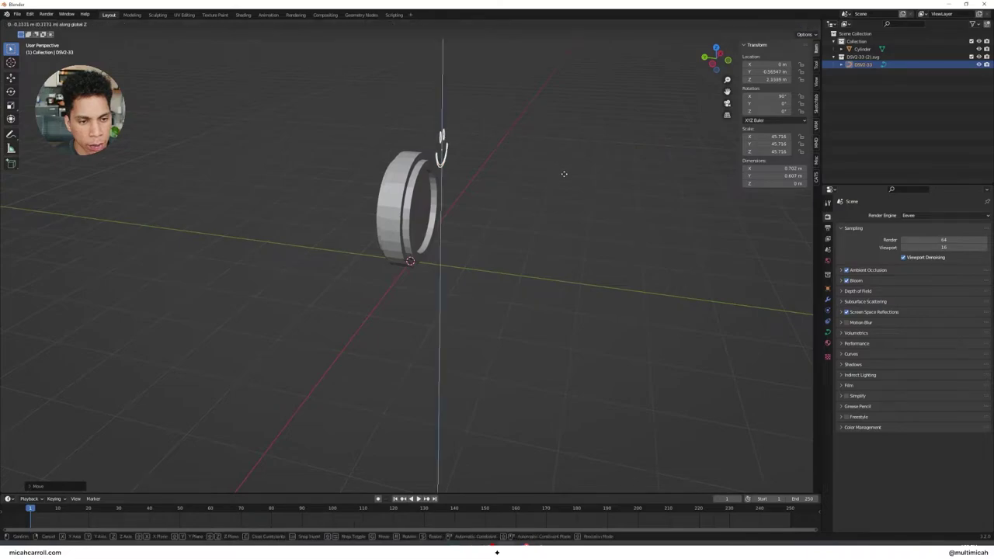
pyautogui.click(573, 220)
pyautogui.moveTo(572, 219); pyautogui.dragTo(487, 215, button='middle')
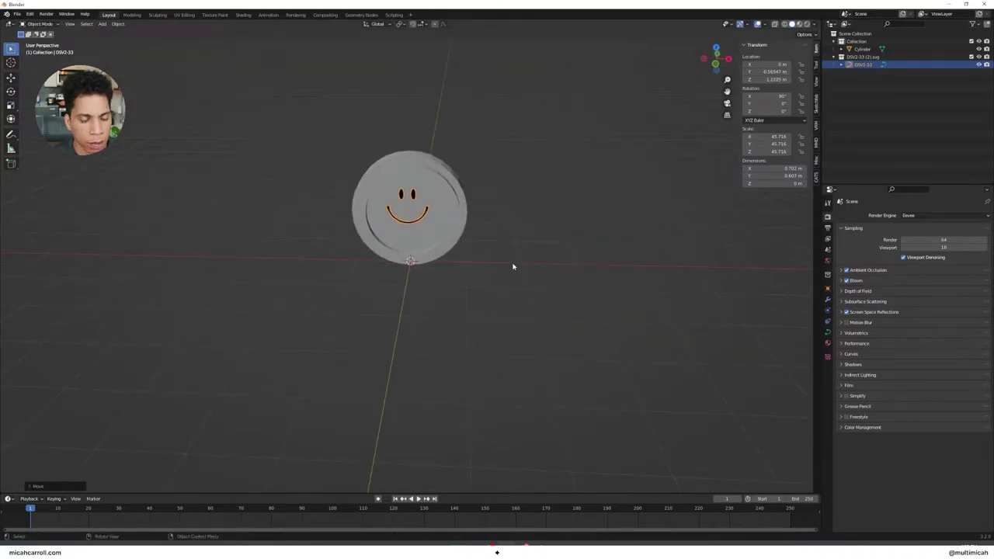
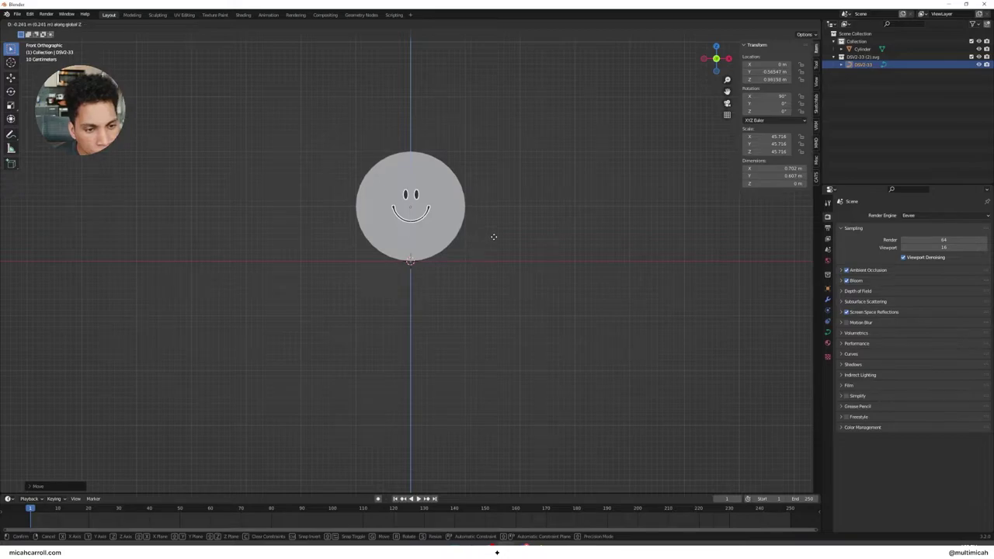
pyautogui.click(493, 236)
# - Move the smiley back along Y to about -0.22 m, close to the disc's recessed face
pyautogui.moveTo(492, 240); pyautogui.dragTo(597, 268, button='middle')
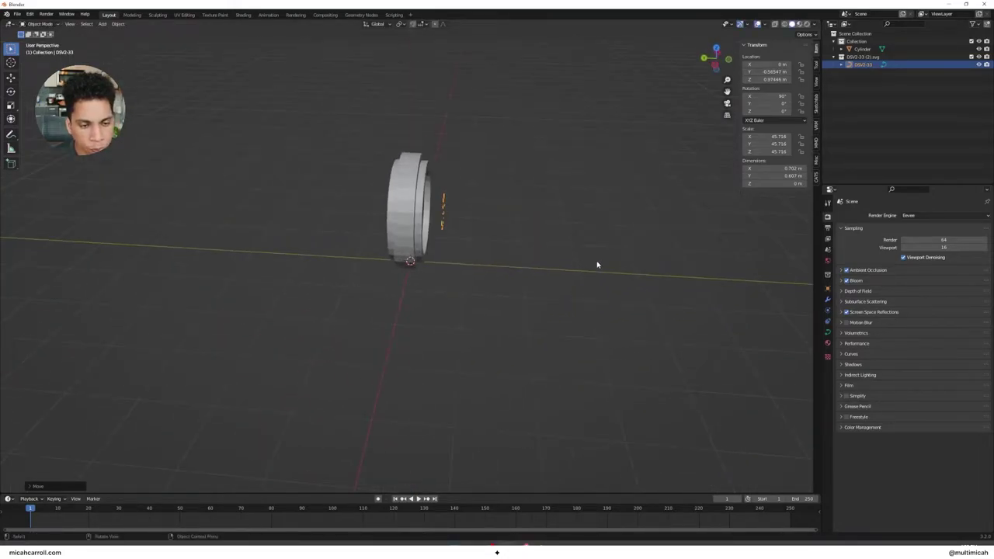
pyautogui.press('g')
pyautogui.press('y')
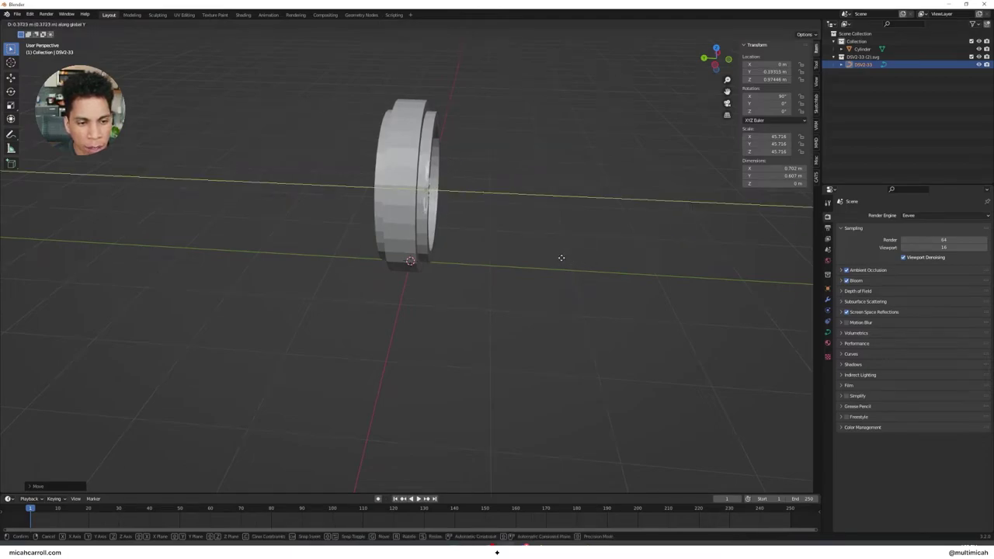
pyautogui.click(565, 258)
pyautogui.moveTo(568, 260); pyautogui.dragTo(472, 254, button='middle')
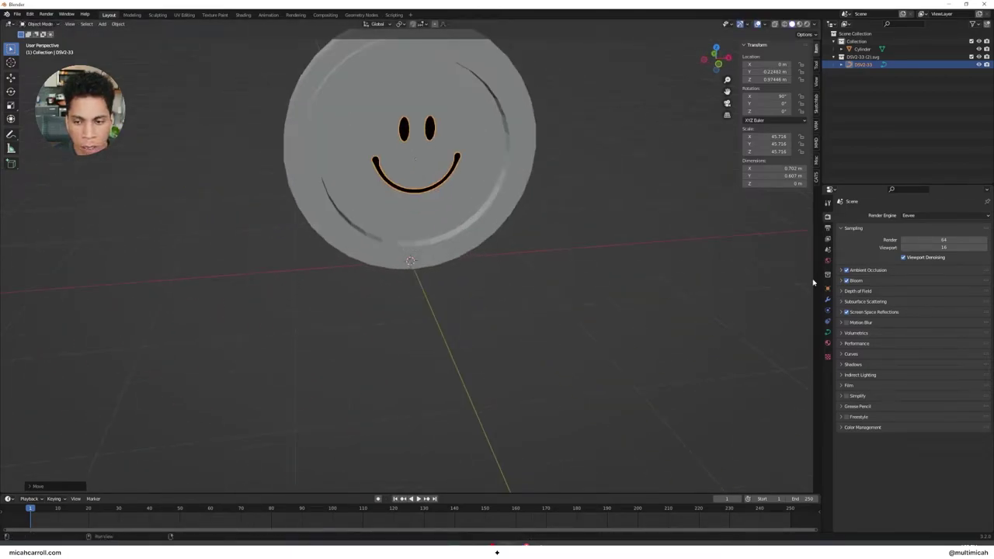
# - Scale the smiley up uniformly to a scale of about 57.8, making it about 0.89 m wide
pyautogui.moveTo(590, 257); pyautogui.dragTo(449, 213, button='middle')
pyautogui.scroll(-2, 559, 243)
pyautogui.press('s')
pyautogui.click(602, 249)
pyautogui.click(440, 209)
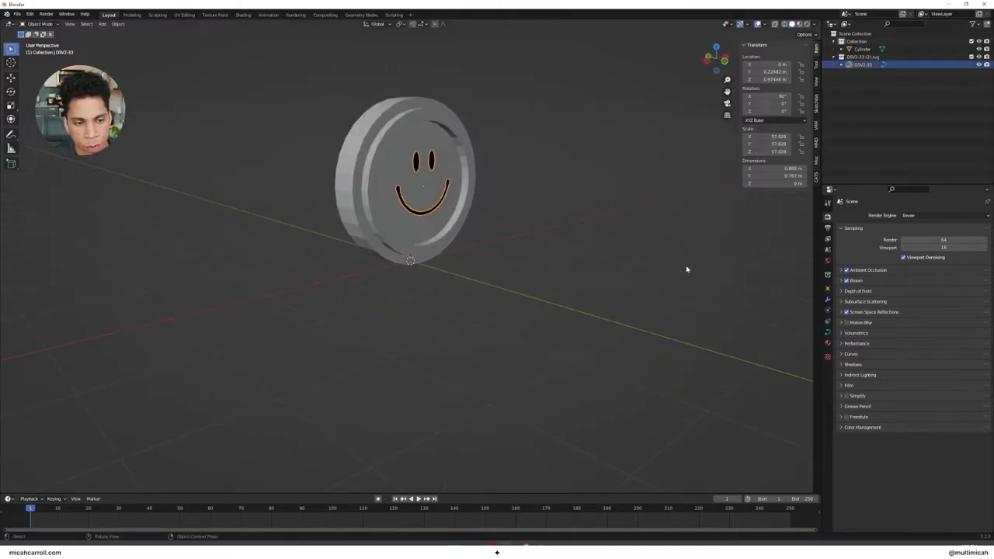
# - Give the smiley curve thickness by setting its geometry Extrude to 0.001 m
pyautogui.click(828, 331)
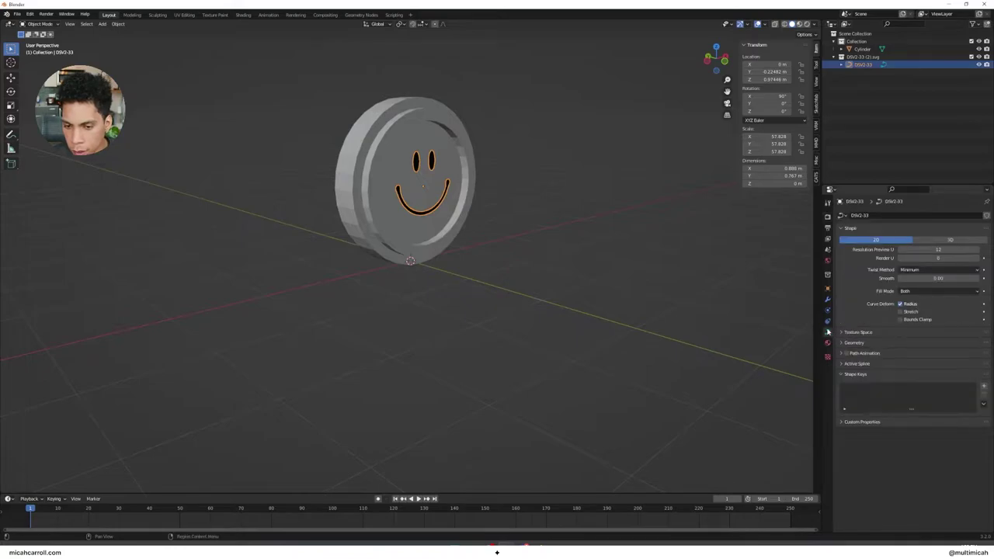
pyautogui.click(855, 343)
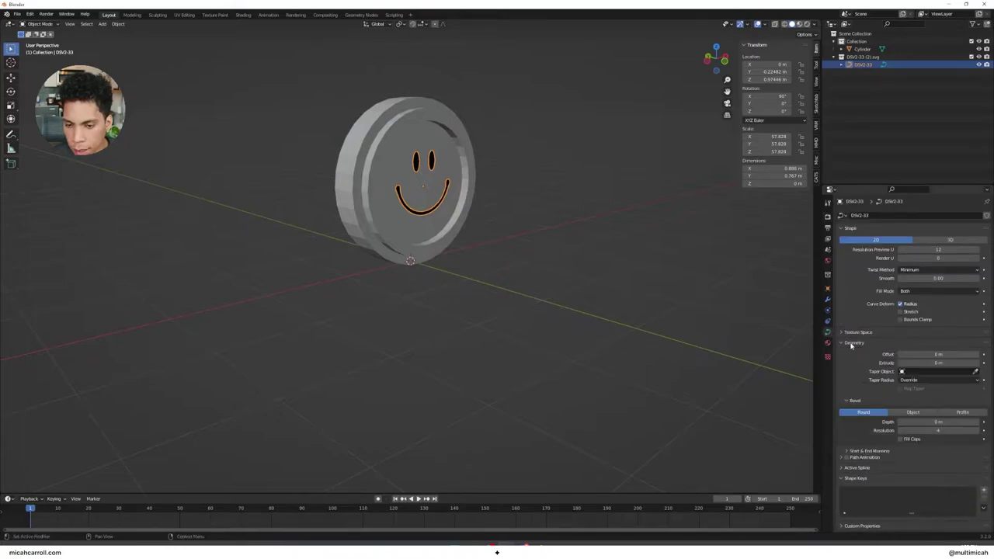
pyautogui.moveTo(937, 363)
pyautogui.mouseDown()
pyautogui.moveTo(971, 362)
pyautogui.moveTo(945, 363)
pyautogui.mouseUp()
pyautogui.click(499, 224)
# - Select the extruded smiley curve and convert it to a mesh
pyautogui.moveTo(514, 225); pyautogui.dragTo(468, 216, button='middle')
pyautogui.click(401, 212)
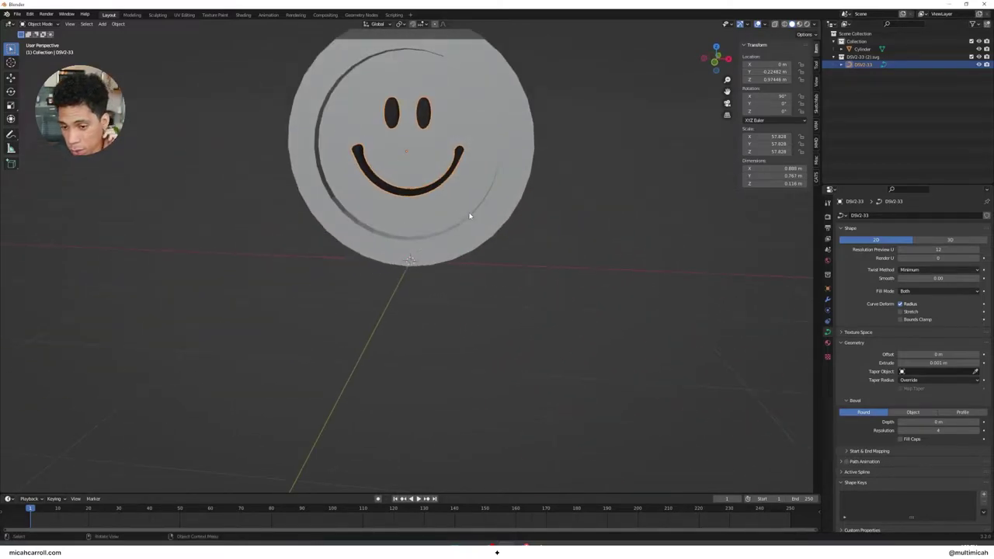
pyautogui.rightClick(438, 188)
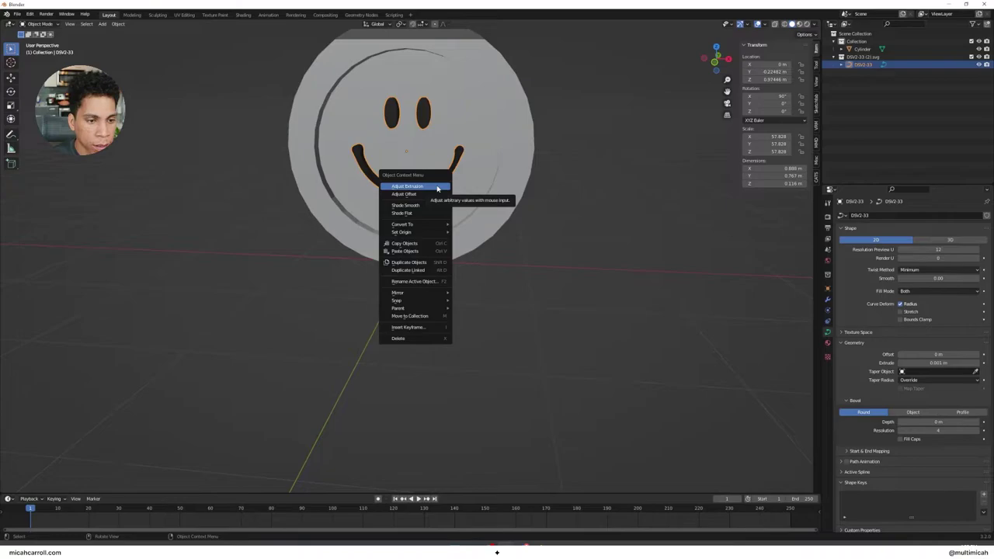
pyautogui.moveTo(434, 225)
pyautogui.click(466, 232)
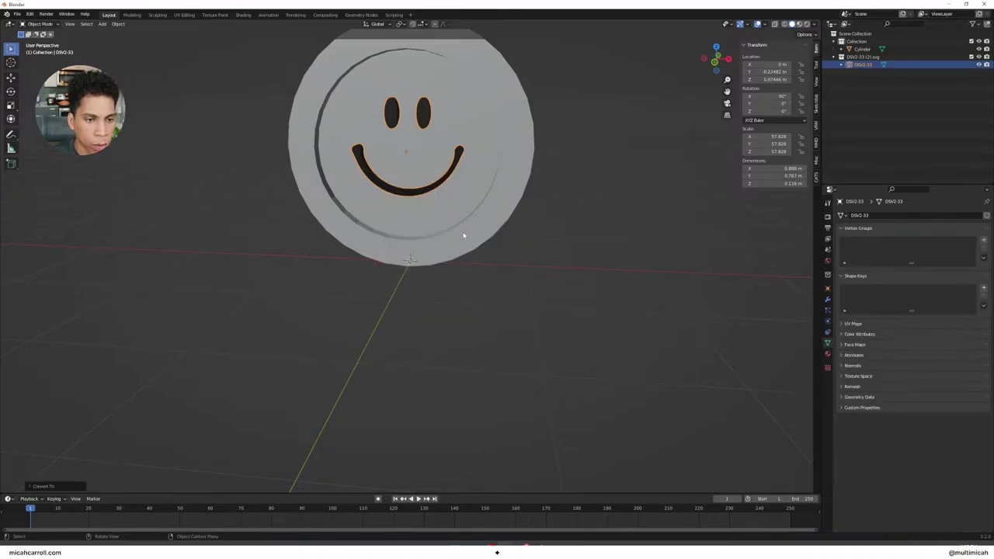
# - Push the smiley mesh into the disc along Y to about -0.15 m
pyautogui.moveTo(713, 234); pyautogui.dragTo(521, 195, button='middle')
pyautogui.press('g')
pyautogui.press('y')
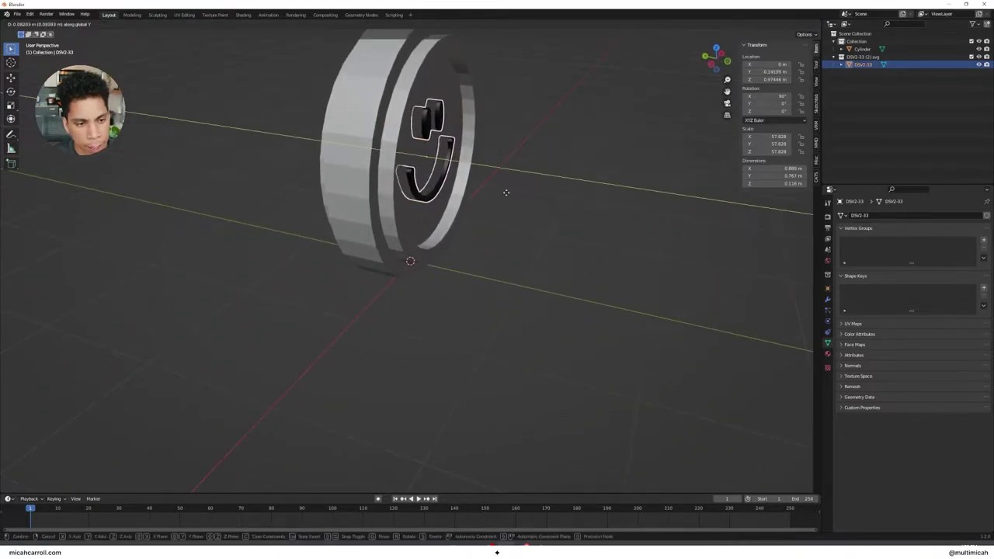
pyautogui.click(543, 204)
pyautogui.moveTo(544, 204); pyautogui.dragTo(711, 215, button='middle')
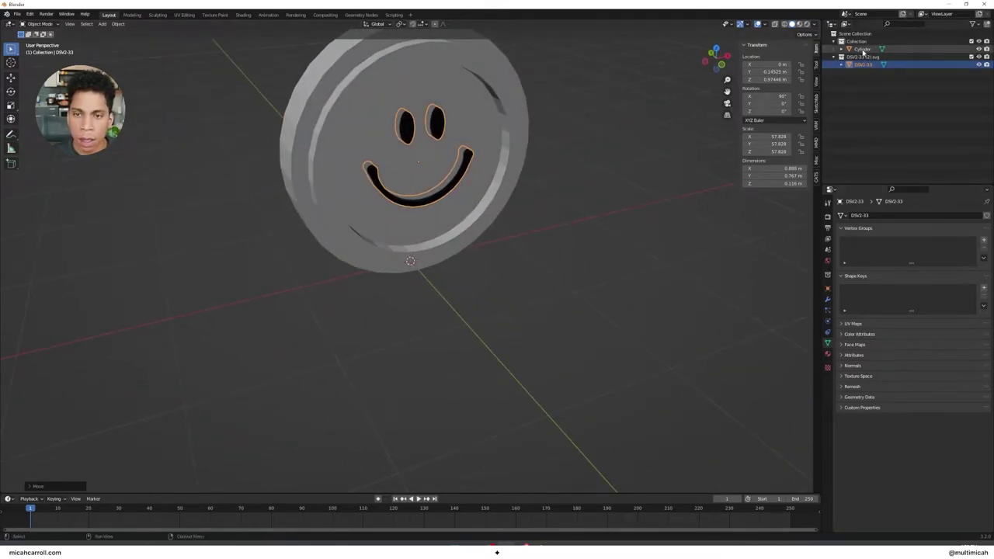
# - Add a Boolean modifier to the cylinder in Difference mode with DSV2-33 as the cutting object
pyautogui.click(862, 49)
pyautogui.click(828, 300)
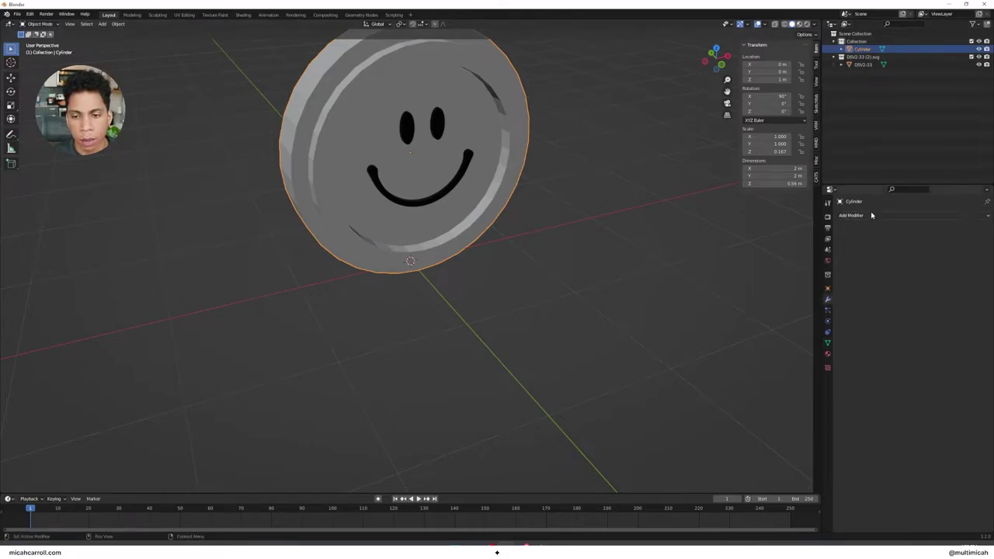
pyautogui.click(872, 216)
pyautogui.click(847, 254)
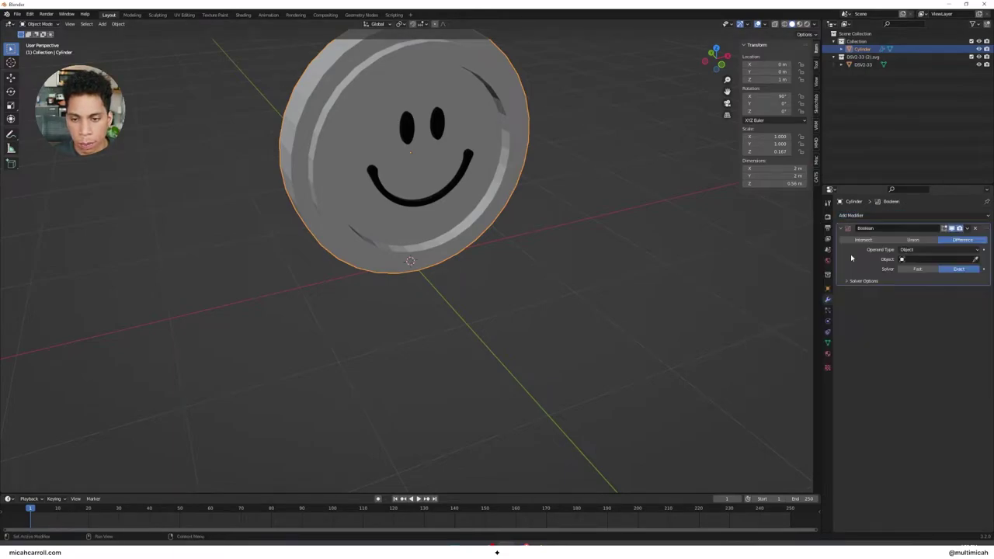
pyautogui.click(938, 261)
pyautogui.click(930, 271)
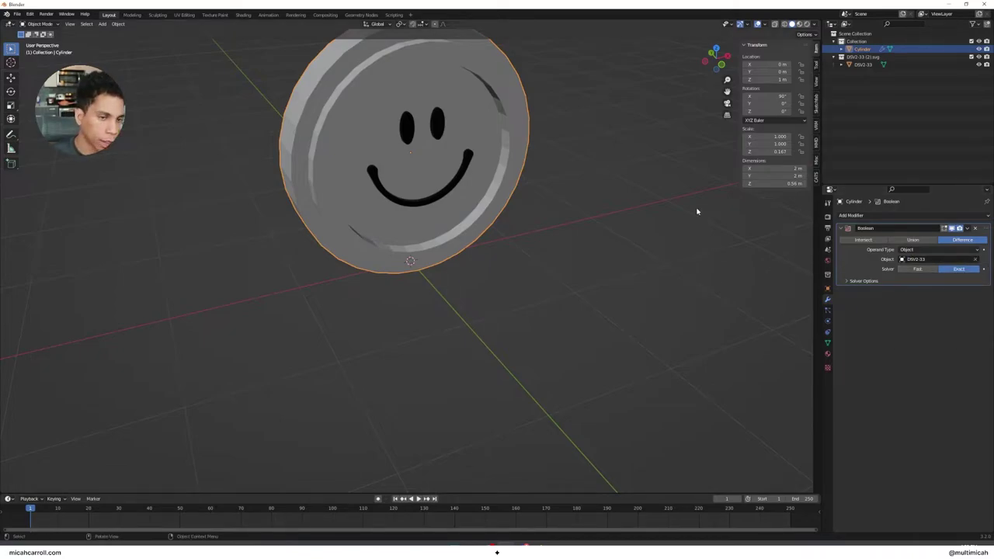
# - Show the Disable in Viewports toggle in the outliner and use it to turn off the DSV2-33 smiley mesh
pyautogui.click(674, 162)
pyautogui.click(433, 133)
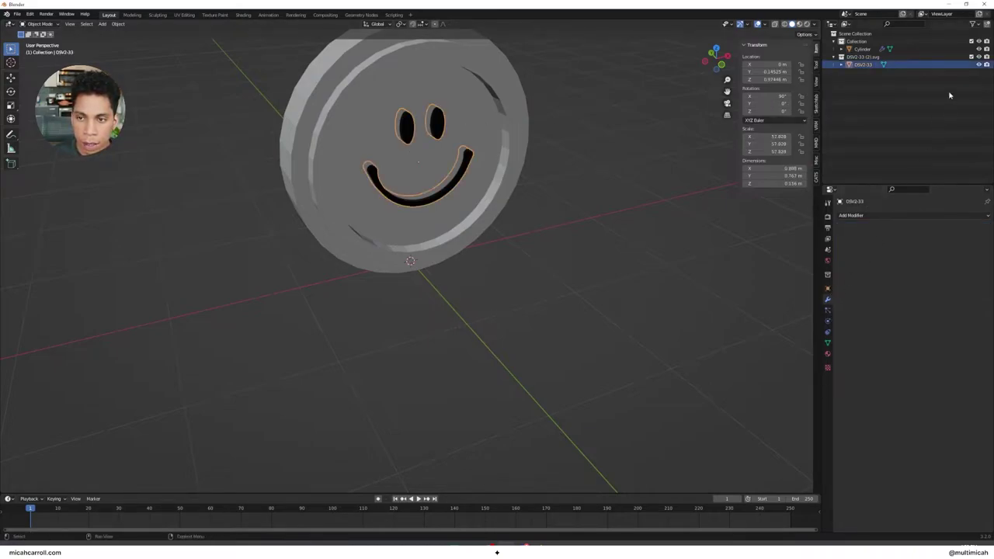
pyautogui.click(977, 27)
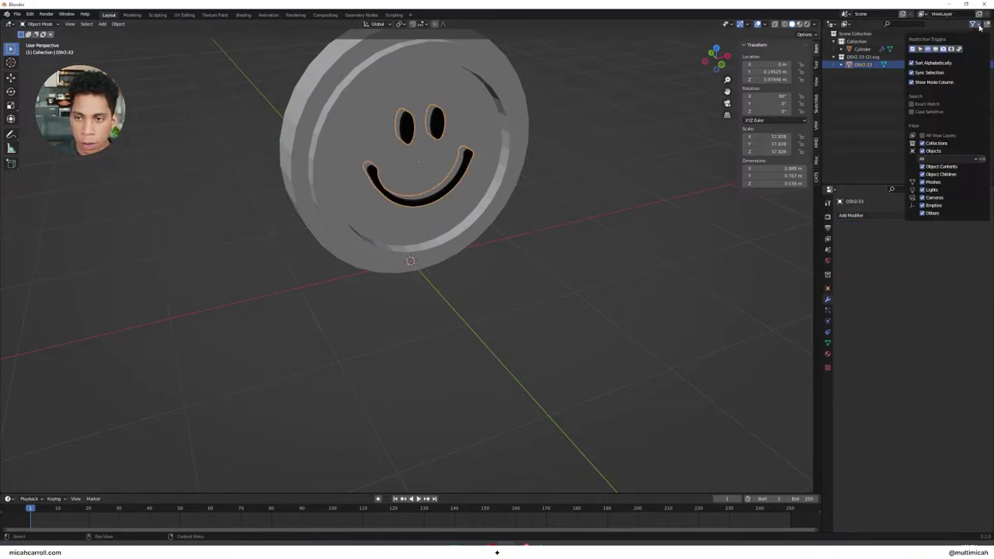
pyautogui.click(939, 51)
pyautogui.click(878, 98)
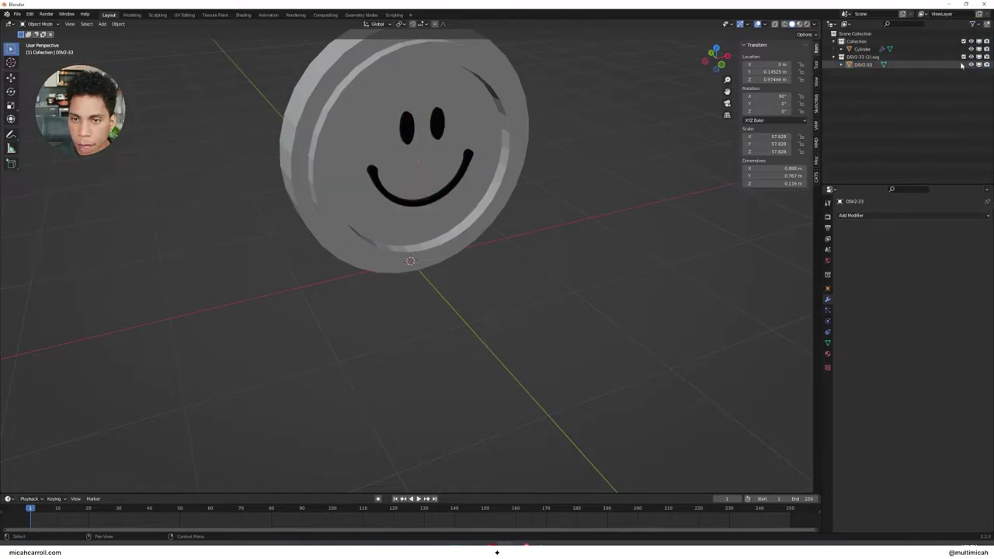
pyautogui.click(979, 65)
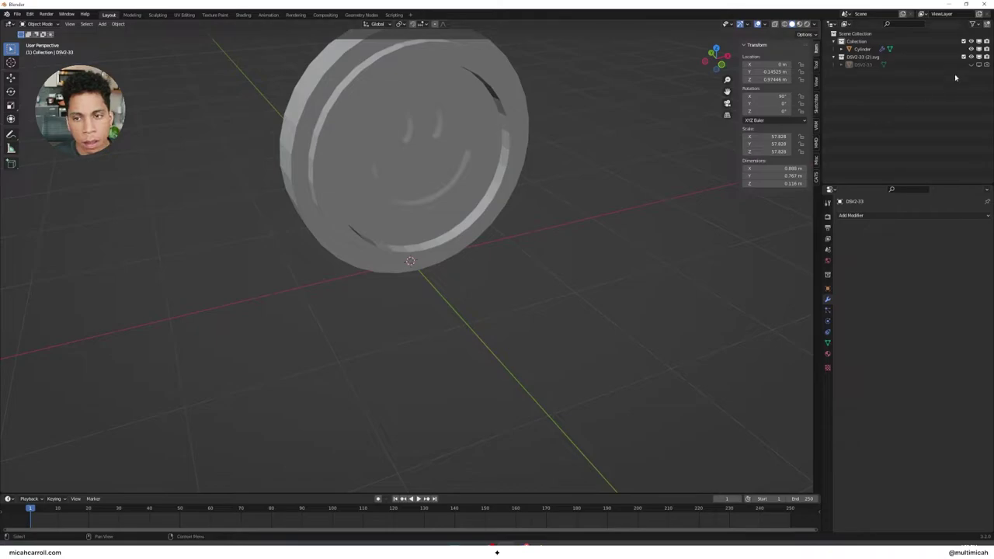
pyautogui.click(972, 25)
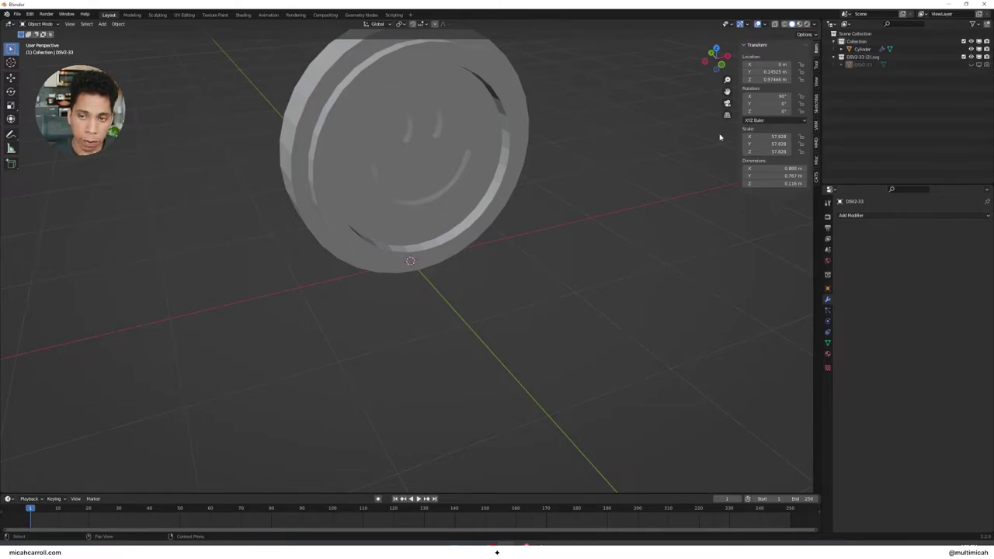
# - Add a cube to the scene and rename it backside rectangle
pyautogui.moveTo(619, 216); pyautogui.dragTo(544, 249, button='middle')
pyautogui.scroll(-4, 570, 243)
pyautogui.hotkey('shift', 'a')
pyautogui.click(540, 239)
pyautogui.doubleClick(860, 50)
pyautogui.write('bo')
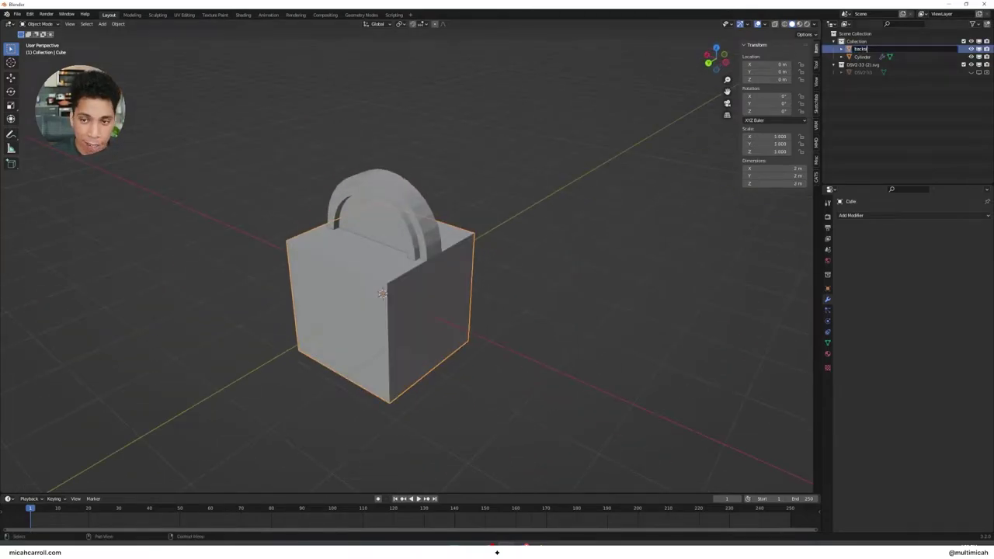
pyautogui.write('ckside rectangle')
pyautogui.press('Return')
# - Scale the backside rectangle to about 0.131 along Z and 0.116 along Y
pyautogui.moveTo(475, 339); pyautogui.dragTo(488, 358, button='middle')
pyautogui.press('s')
pyautogui.press('z')
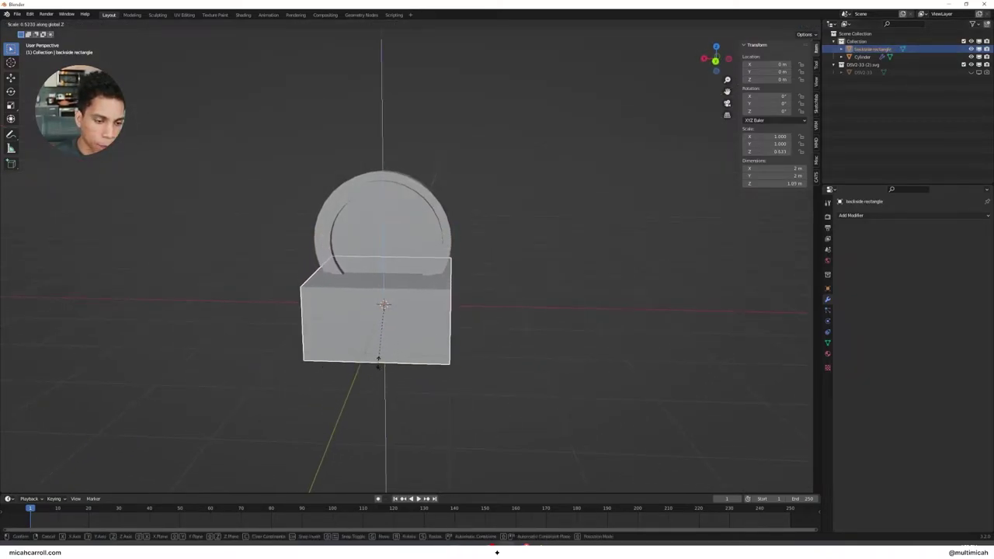
pyautogui.click(388, 323)
pyautogui.moveTo(388, 324)
pyautogui.mouseDown(button='middle')
pyautogui.moveTo(419, 333)
pyautogui.moveTo(390, 342)
pyautogui.mouseUp(button='middle')
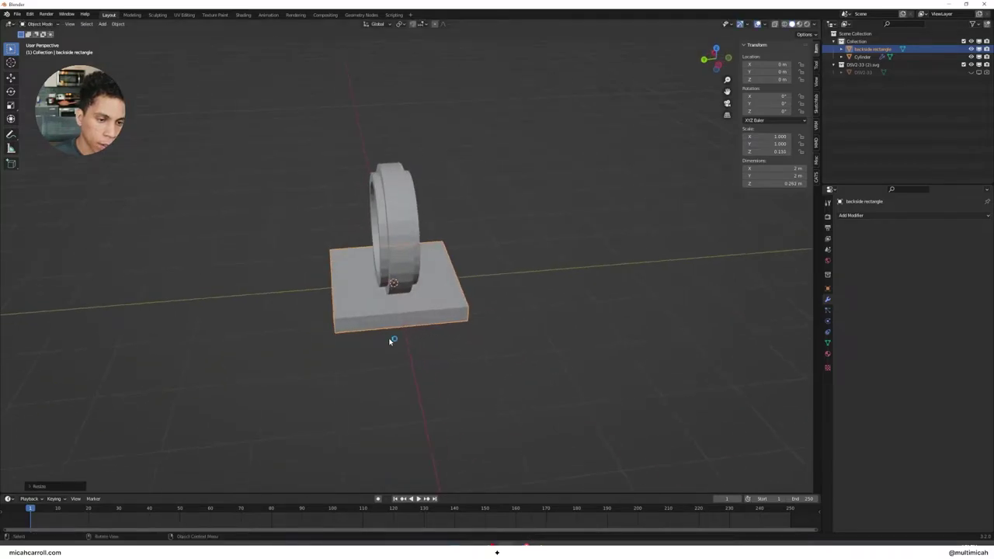
pyautogui.press('s')
pyautogui.press('y')
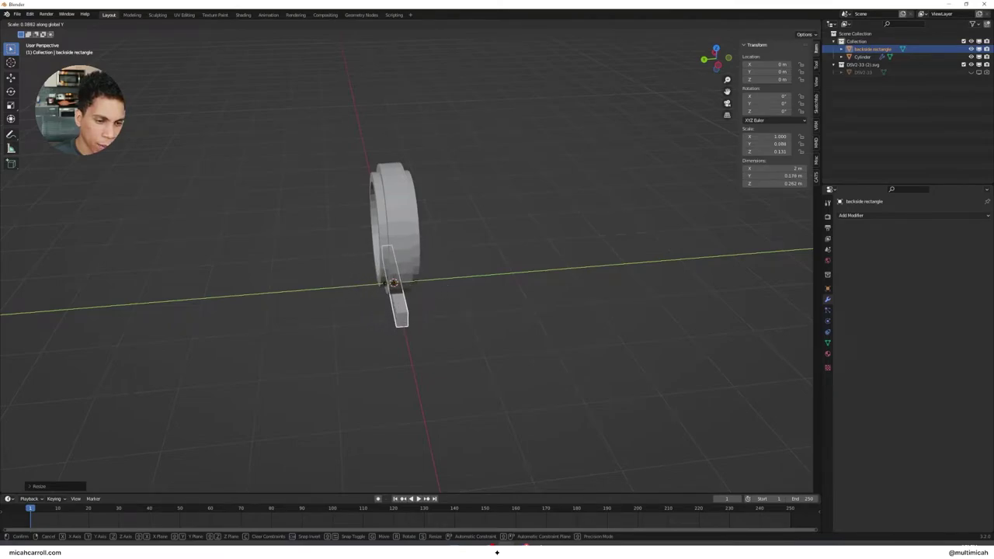
pyautogui.click(384, 285)
# - Move the backside rectangle up along Z to about 0.97 m, level with the disc's centre
pyautogui.moveTo(386, 287); pyautogui.dragTo(454, 269, button='middle')
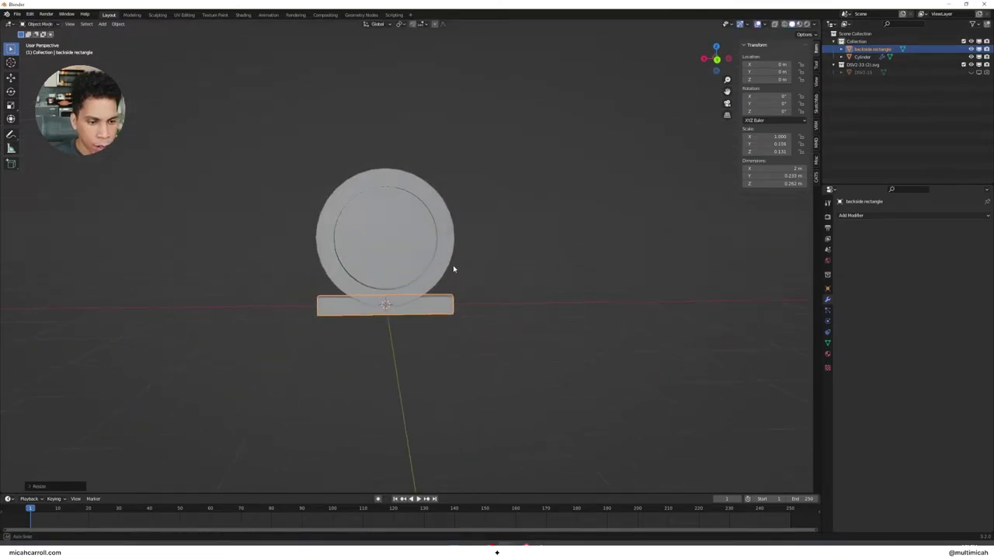
pyautogui.press('g')
pyautogui.press('z')
pyautogui.click(453, 226)
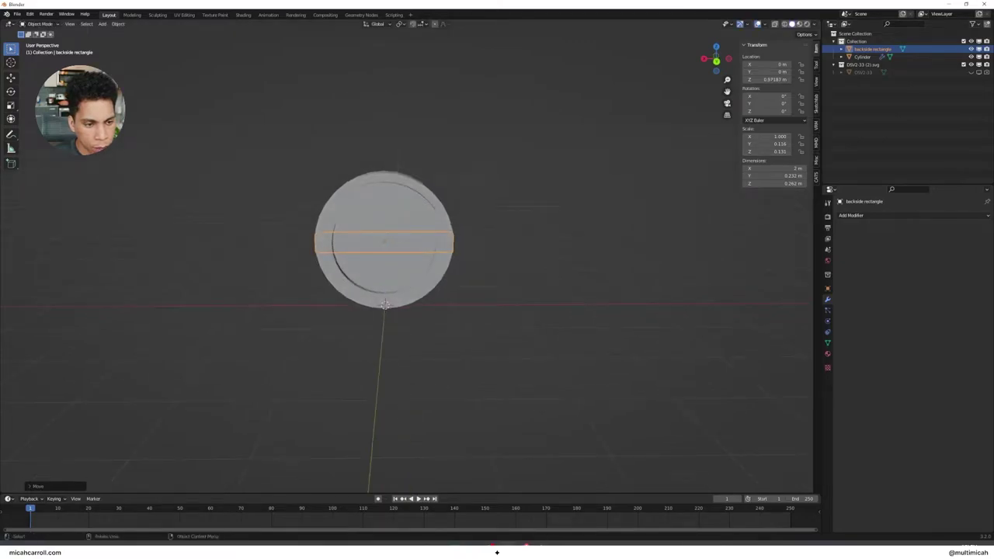
# - Scale the backside rectangle down to about 1.09 m along X and 0.156 m along Z
pyautogui.press('s')
pyautogui.press('x')
pyautogui.click(427, 230)
pyautogui.press('s')
pyautogui.press('x')
pyautogui.click(421, 231)
pyautogui.press('s')
pyautogui.press('z')
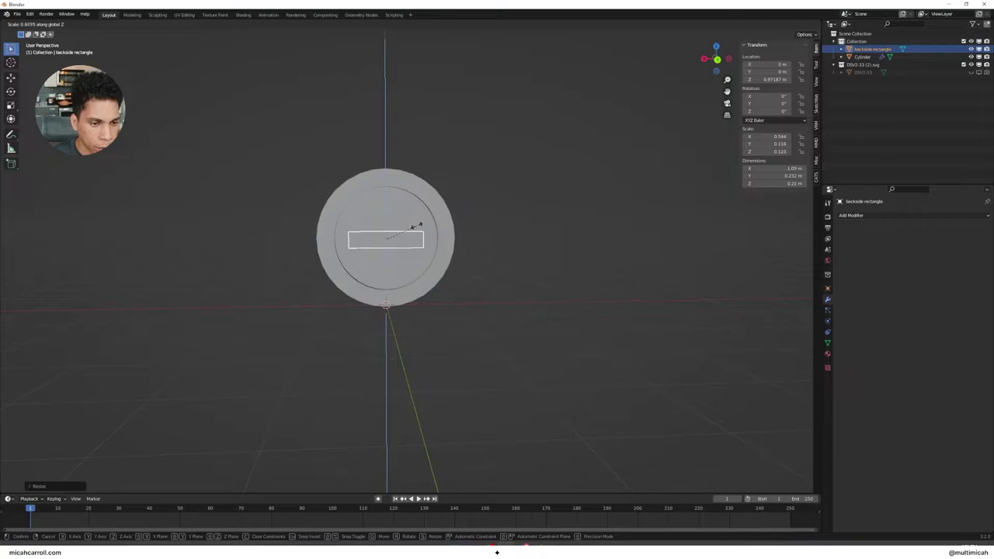
pyautogui.click(404, 225)
# - Move the backside rectangle along Y to about 0.147 m, toward the disc's back face
pyautogui.moveTo(412, 224); pyautogui.dragTo(482, 240, button='middle')
pyautogui.press('g')
pyautogui.press('y')
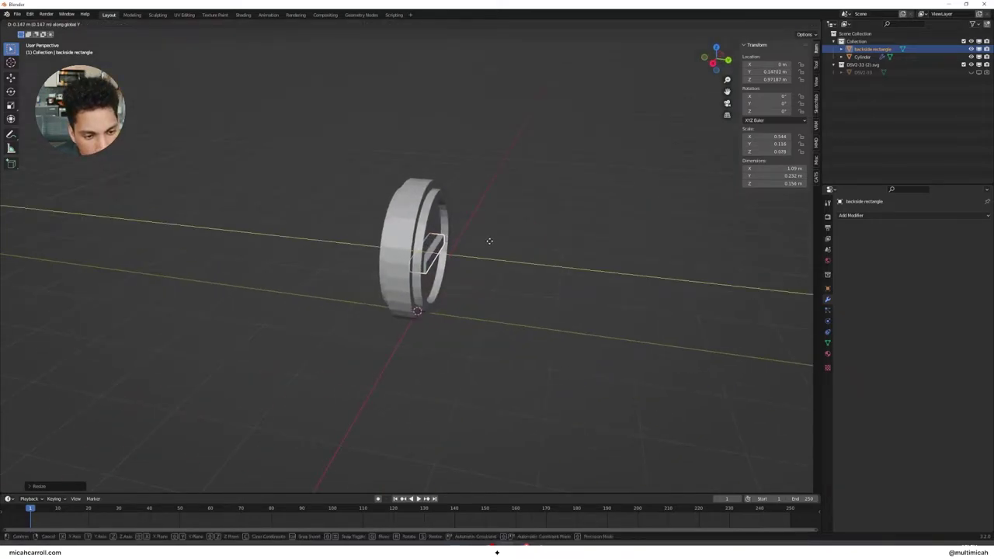
pyautogui.click(489, 241)
# - Add a second Boolean modifier to the cylinder in Difference mode with backside rectangle as the cutting object
pyautogui.moveTo(502, 249); pyautogui.dragTo(594, 215, button='middle')
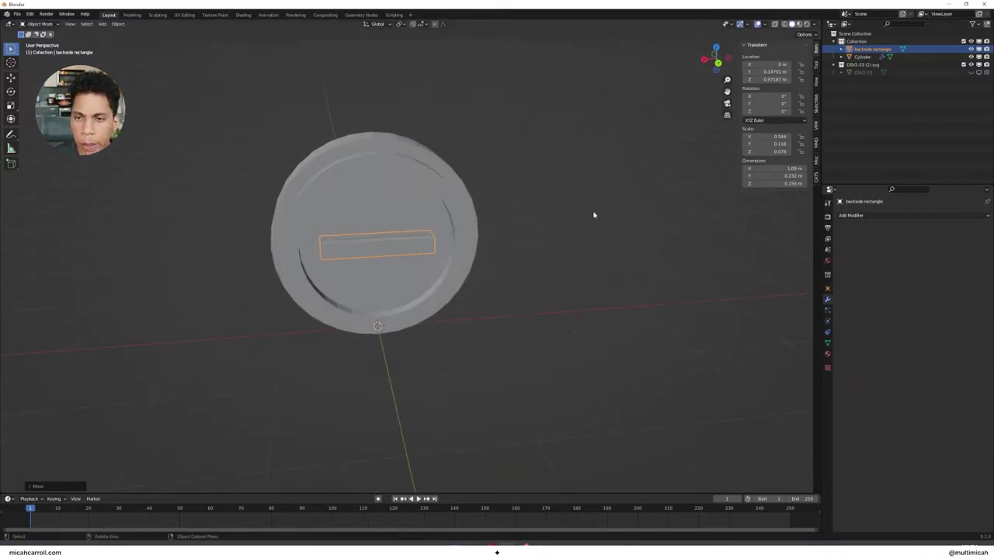
pyautogui.click(862, 57)
pyautogui.click(893, 216)
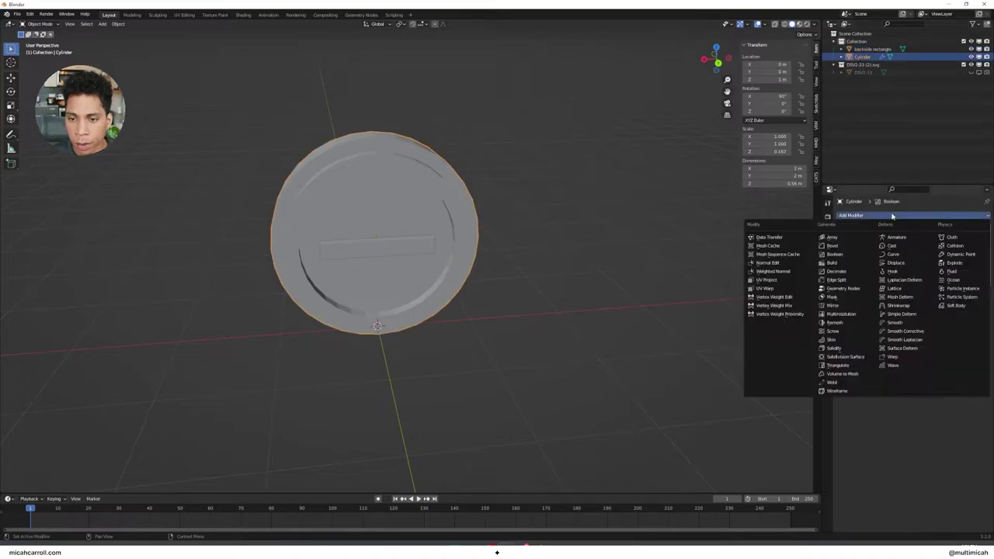
pyautogui.click(872, 254)
pyautogui.click(945, 323)
pyautogui.click(945, 334)
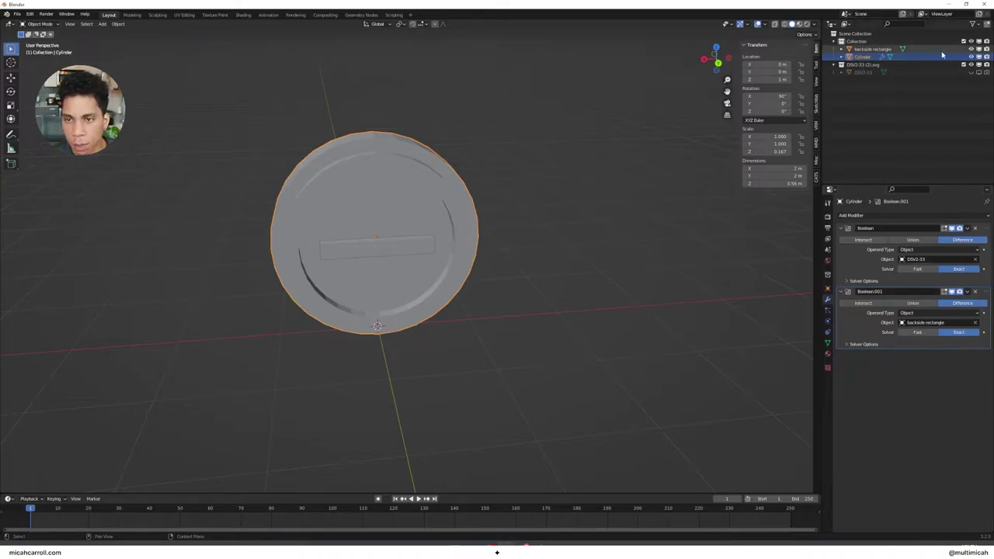
# - Disable the backside rectangle in viewports and inspect the slot in the disc's back
pyautogui.click(978, 57)
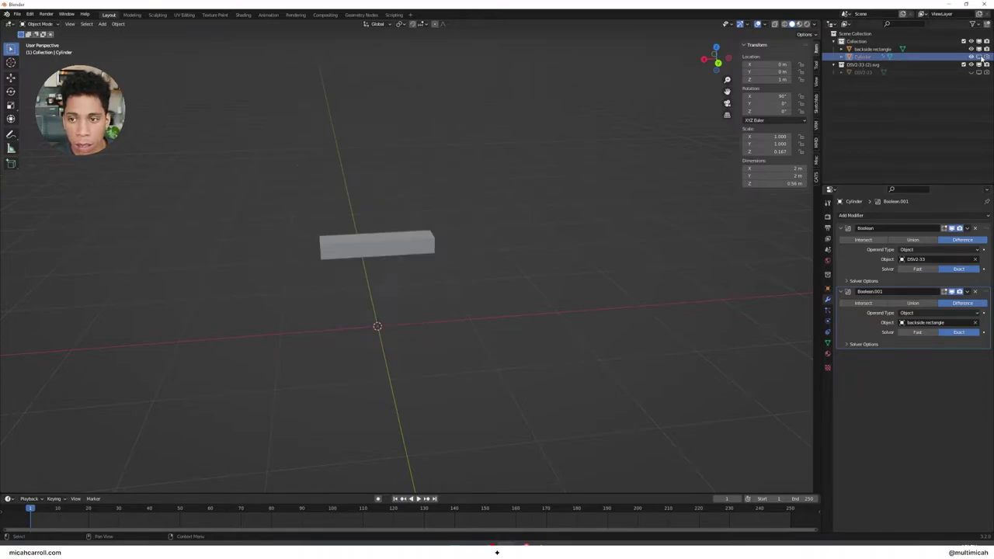
pyautogui.click(980, 58)
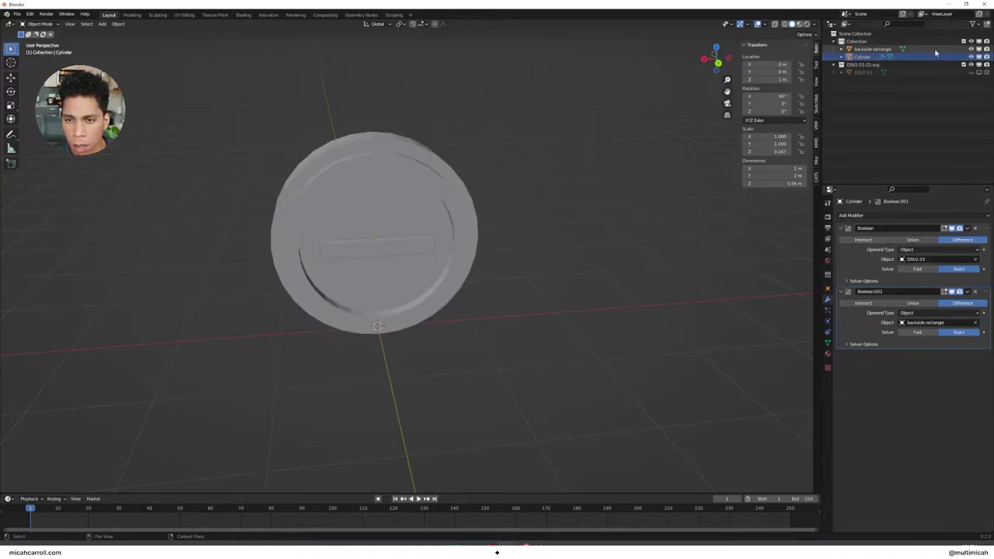
pyautogui.click(955, 49)
pyautogui.click(979, 49)
pyautogui.moveTo(590, 295); pyautogui.dragTo(458, 268, button='middle')
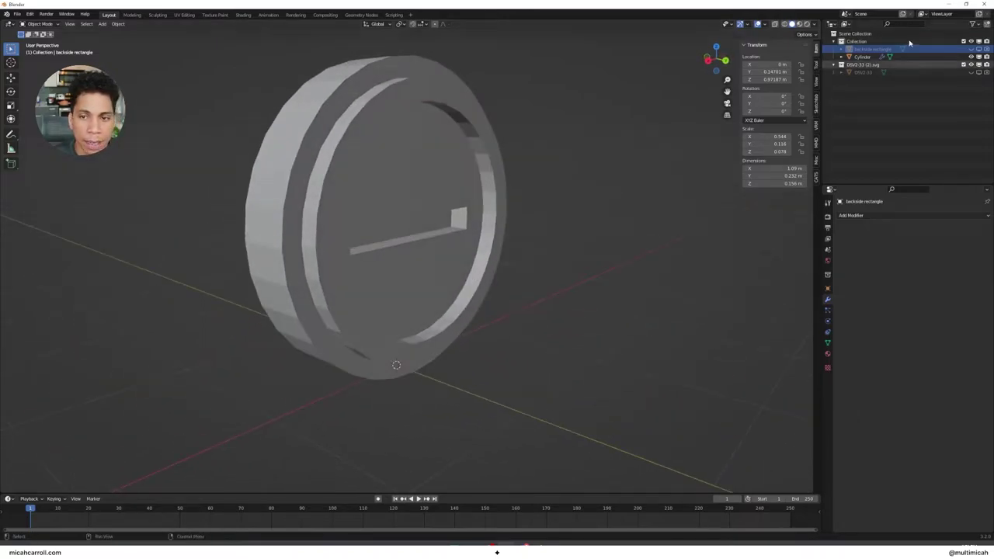
# - Show the backside rectangle, move it along Y to about 0.213 m for a shallower slot, and hide it again
pyautogui.click(971, 49)
pyautogui.click(446, 237)
pyautogui.press('g')
pyautogui.press('y')
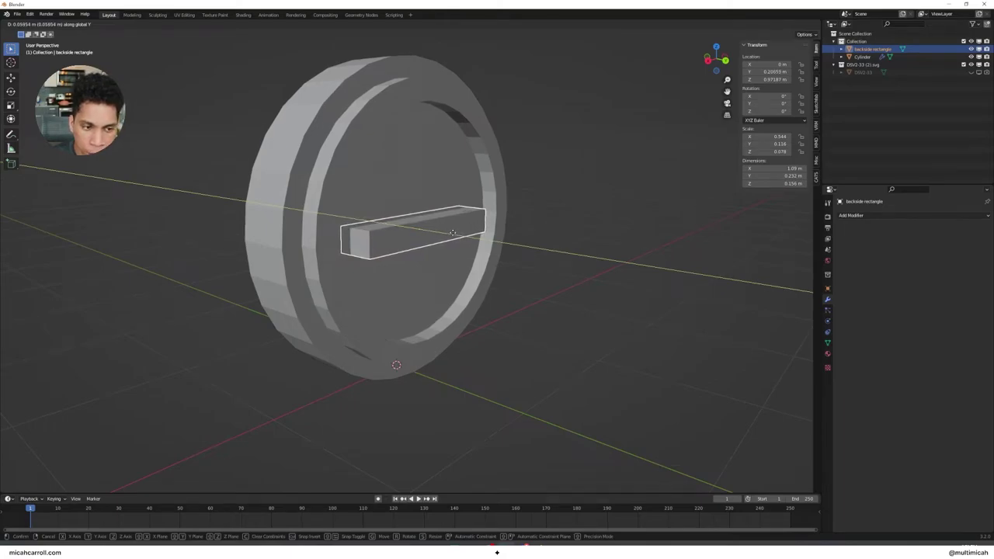
pyautogui.click(454, 234)
pyautogui.click(971, 49)
# - Switch the viewport to Material Preview shading, select the cylinder and inspect the coin's front and back
pyautogui.moveTo(652, 206); pyautogui.dragTo(474, 233, button='middle')
pyautogui.scroll(-3, 415, 231)
pyautogui.scroll(6, 473, 235)
pyautogui.press('z')
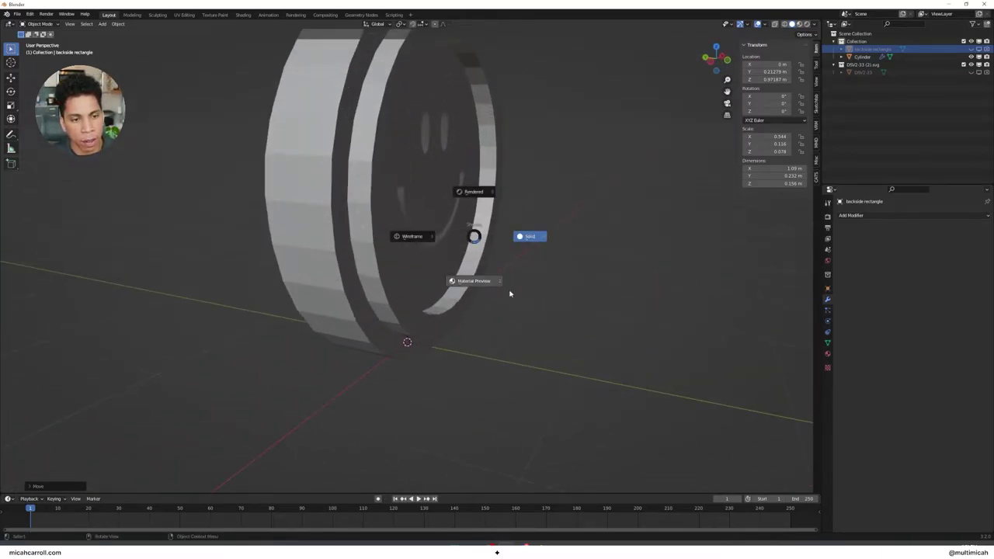
pyautogui.click(473, 291)
pyautogui.click(482, 292)
pyautogui.moveTo(588, 293); pyautogui.dragTo(686, 288, button='middle')
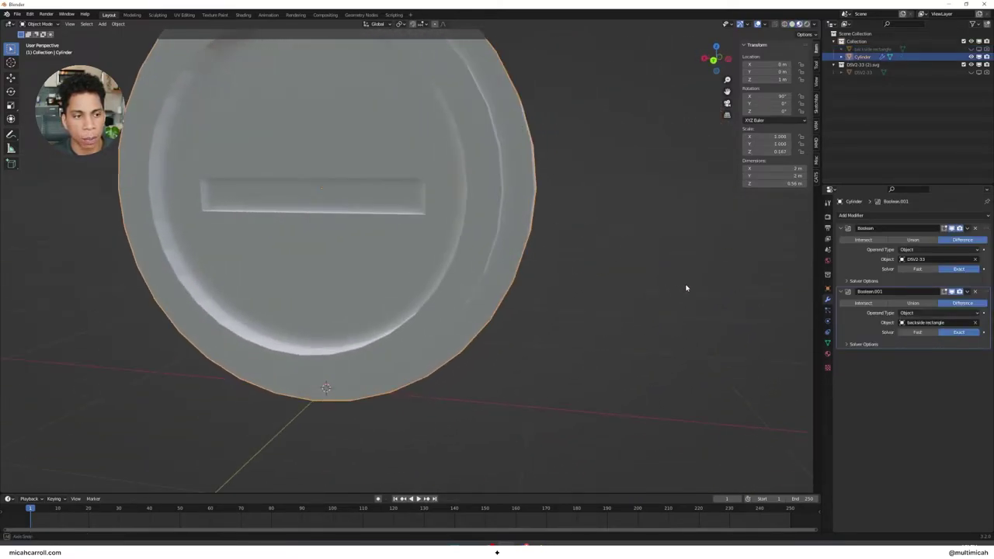
pyautogui.scroll(-2, 583, 288)
pyautogui.moveTo(582, 288); pyautogui.dragTo(435, 287, button='middle')
pyautogui.scroll(-3, 413, 276)
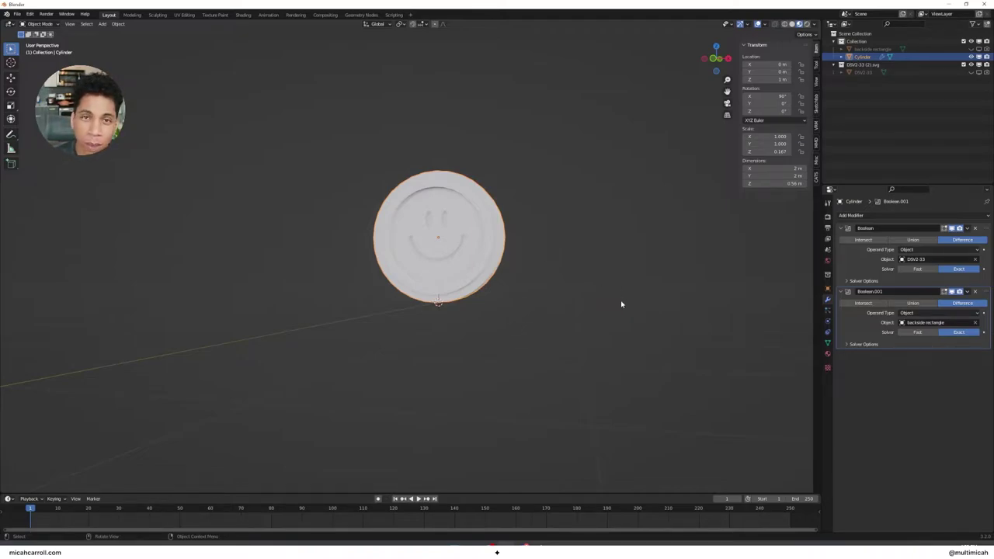
pyautogui.moveTo(493, 303); pyautogui.dragTo(518, 305, button='middle')
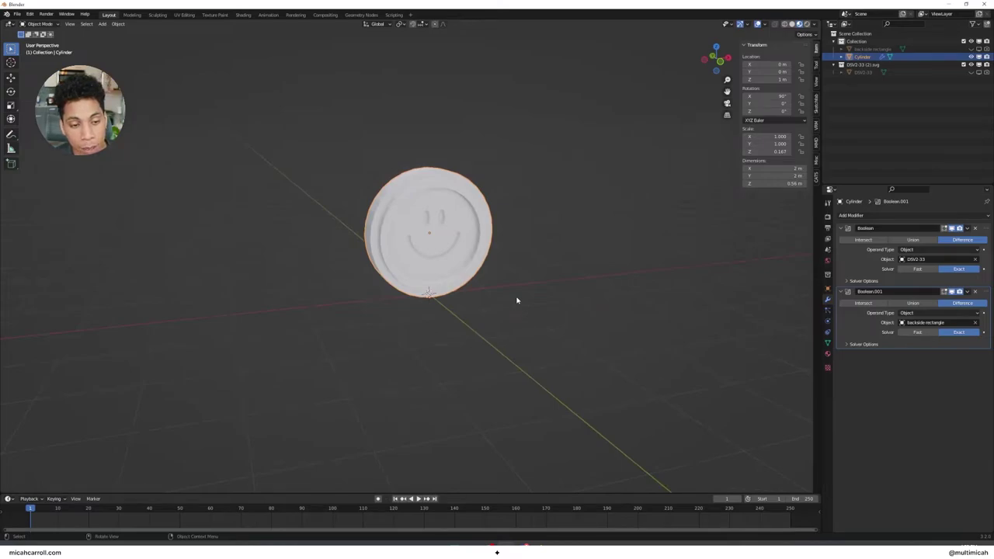
pyautogui.moveTo(478, 338); pyautogui.dragTo(513, 348, button='middle')
# - Save the project as smile-face-tutorial.blend in the assets folder
pyautogui.hotkey('ctrl', 's')
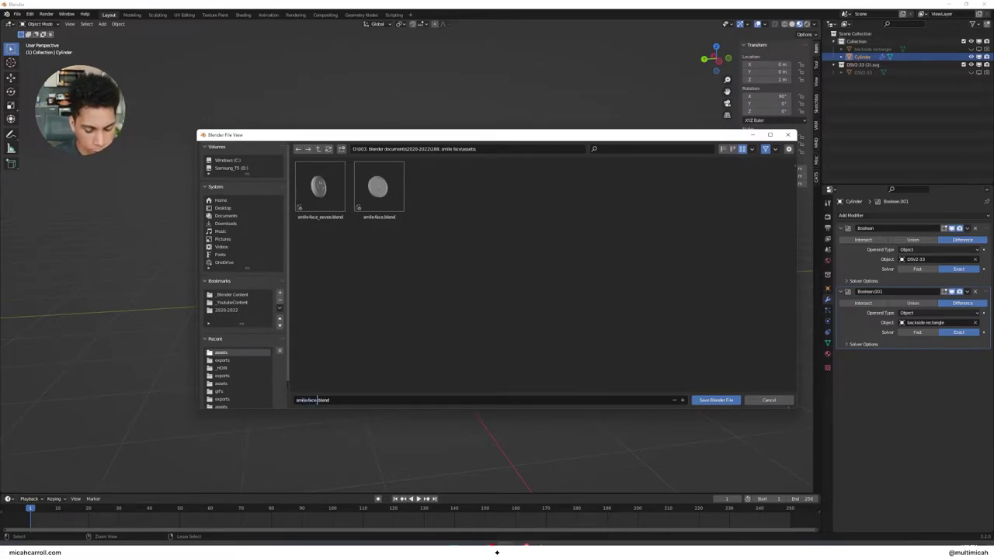
pyautogui.press('Return')
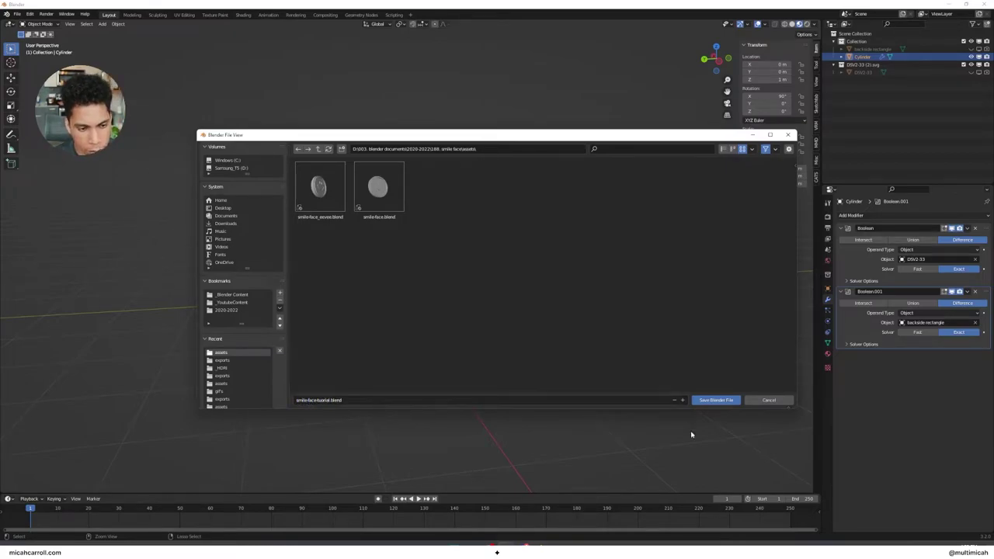
pyautogui.click(728, 403)
# - Collapse both Boolean modifiers in the cylinder's modifier stack
pyautogui.click(841, 291)
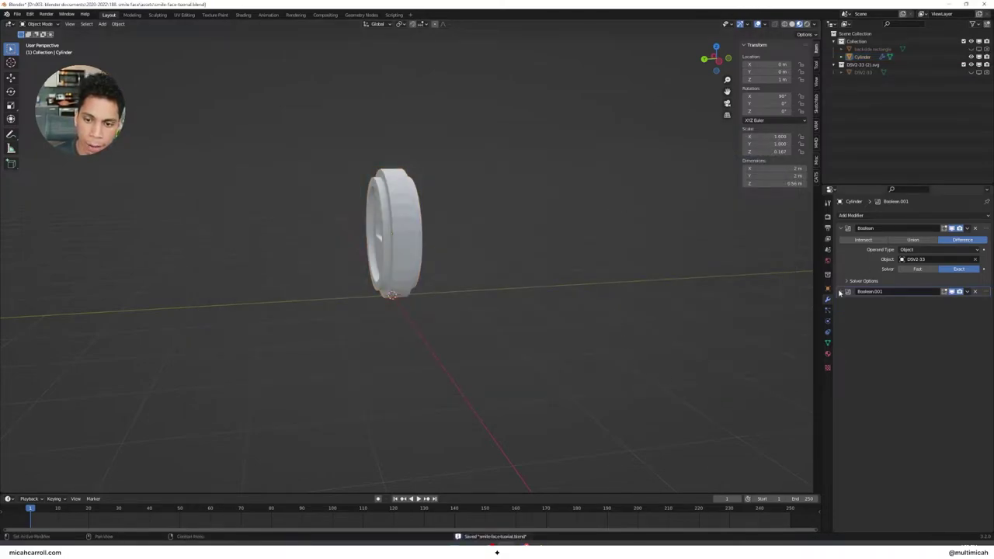
pyautogui.click(842, 228)
pyautogui.moveTo(553, 256); pyautogui.dragTo(422, 261, button='middle')
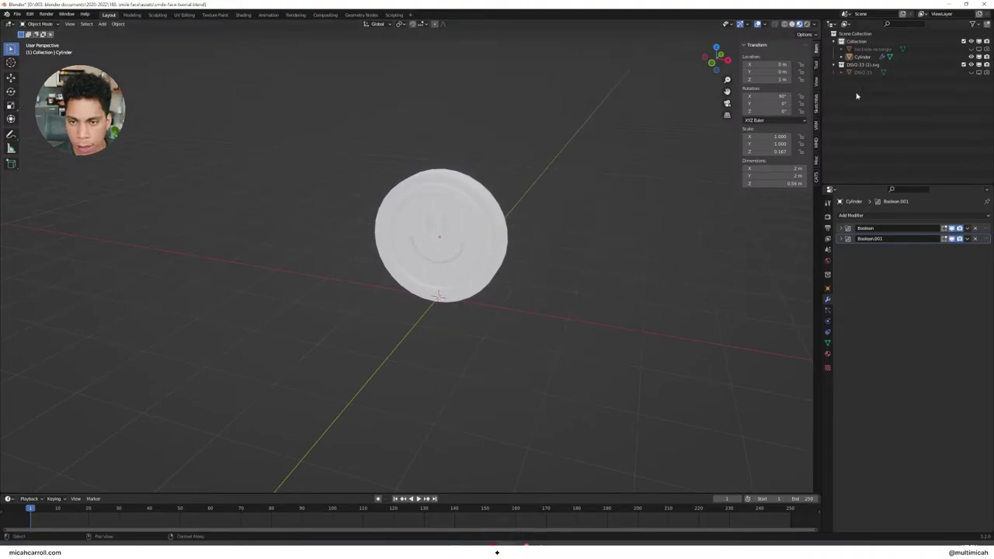
pyautogui.moveTo(608, 264); pyautogui.dragTo(630, 250, button='middle')
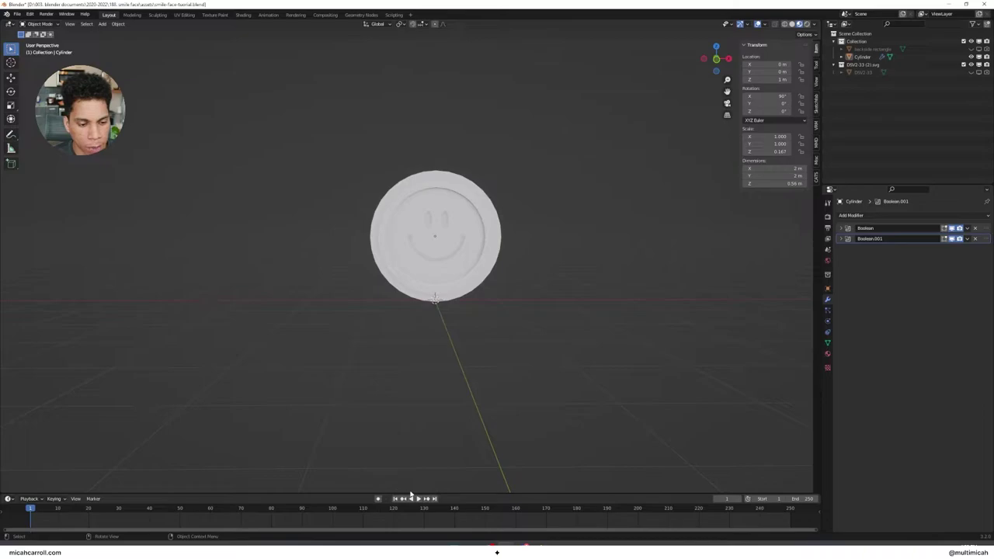
# - Switch to the Shading workspace and create a new material on the cylinder
pyautogui.click(243, 15)
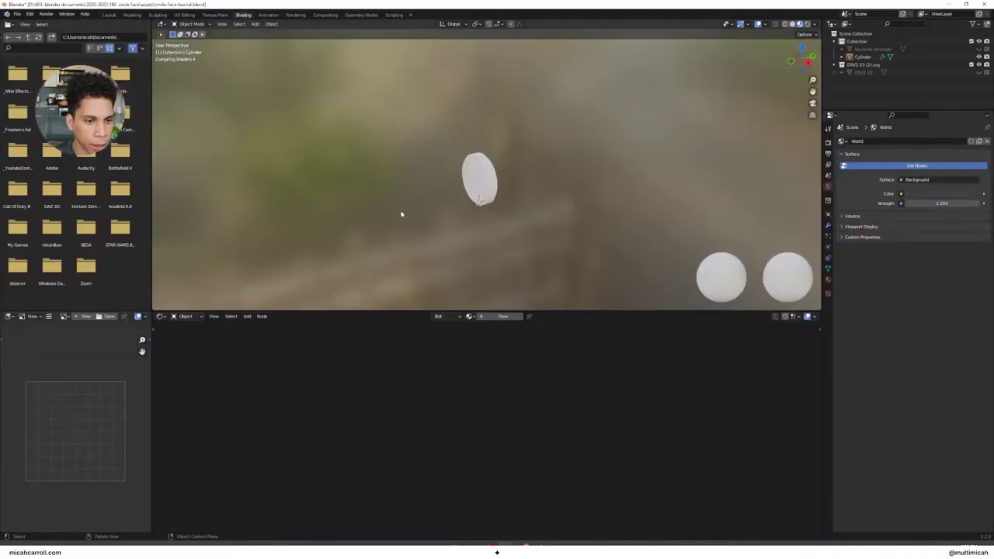
pyautogui.click(508, 217)
pyautogui.moveTo(509, 217); pyautogui.dragTo(543, 287, button='middle')
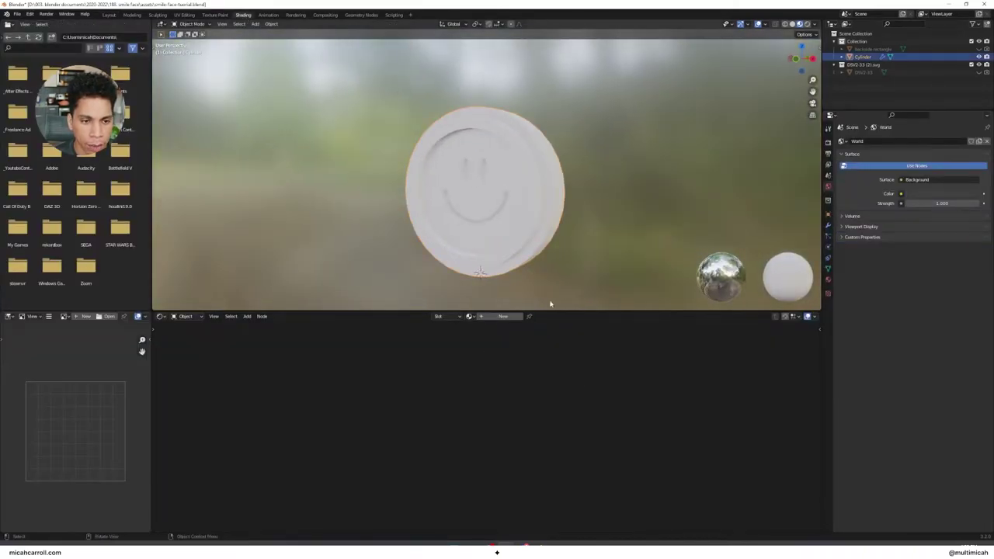
pyautogui.click(517, 317)
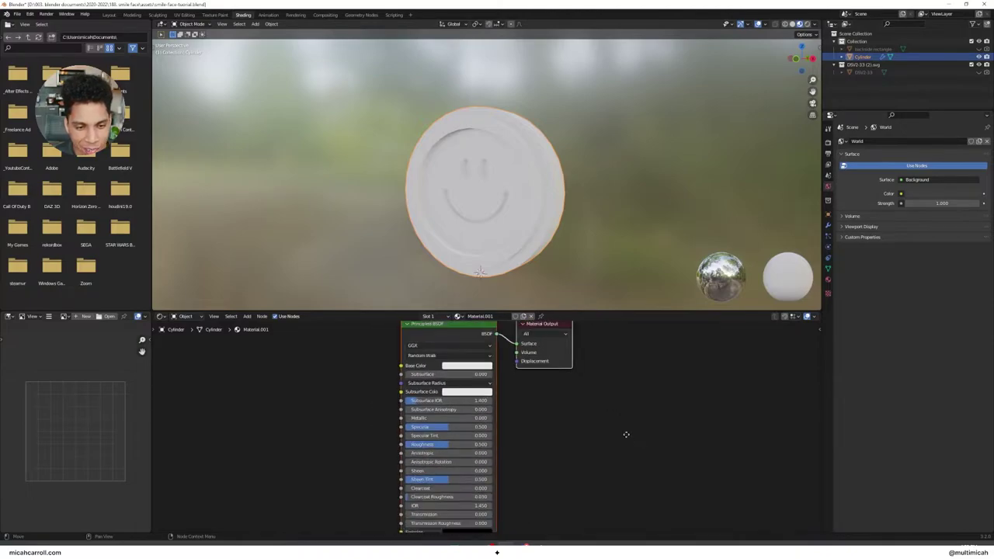
# - Enlarge the shader editor and frame the Principled BSDF and Material Output nodes in it
pyautogui.moveTo(578, 312); pyautogui.dragTo(579, 232)
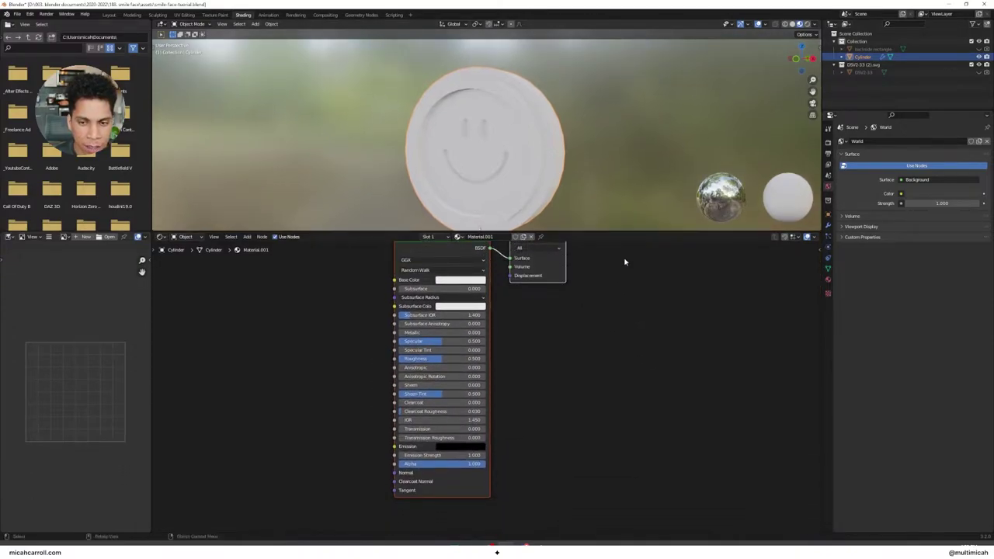
pyautogui.scroll(-1, 536, 358)
pyautogui.moveTo(545, 359); pyautogui.dragTo(554, 359, button='middle')
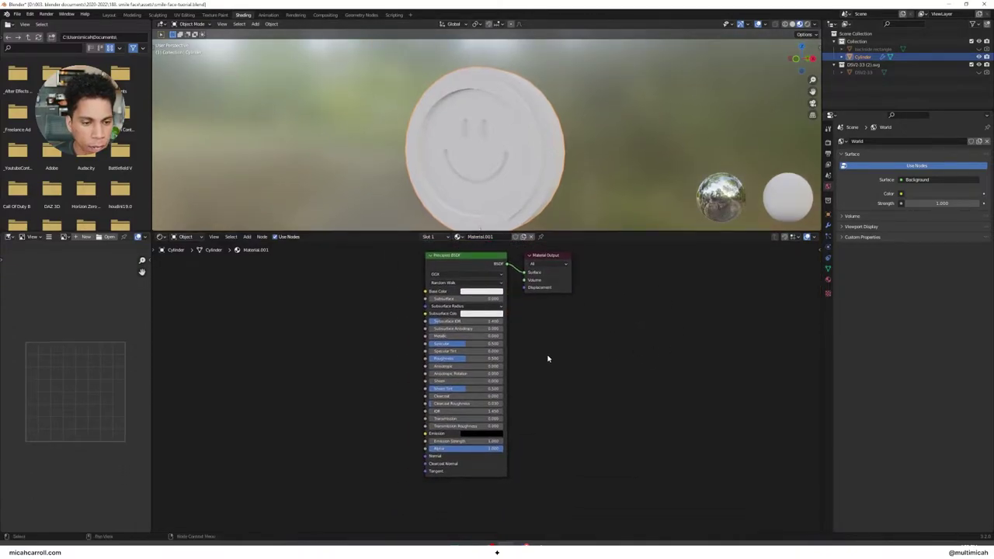
pyautogui.moveTo(347, 339); pyautogui.dragTo(389, 339, button='middle')
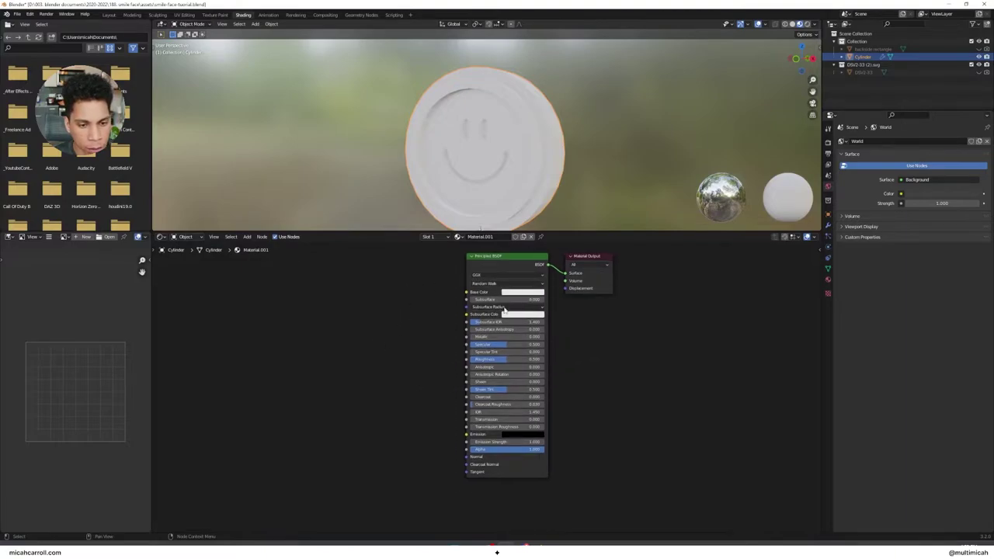
# - Add a ColorRamp node and connect its Color output to the Principled BSDF's Base Color
pyautogui.hotkey('shift', 'a')
pyautogui.write('color')
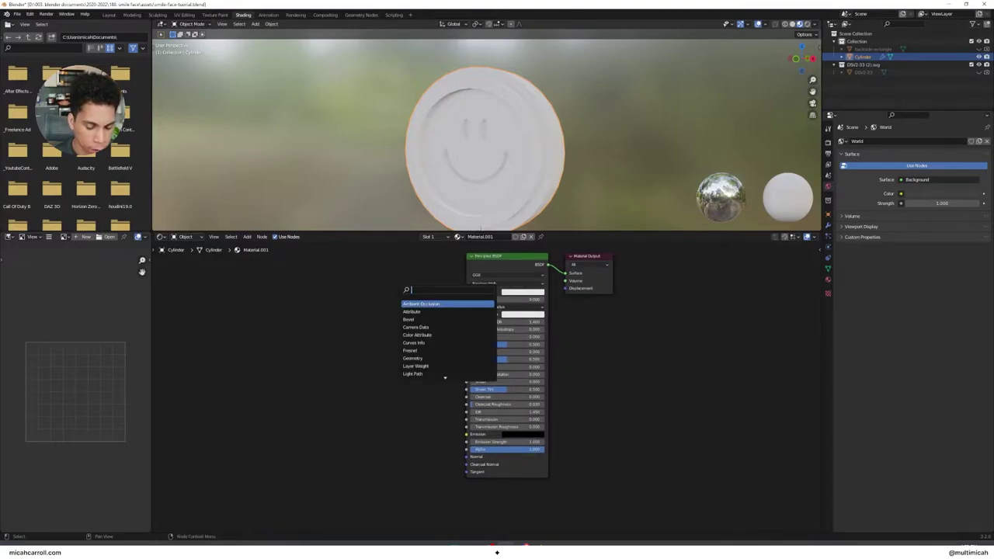
pyautogui.press('Return')
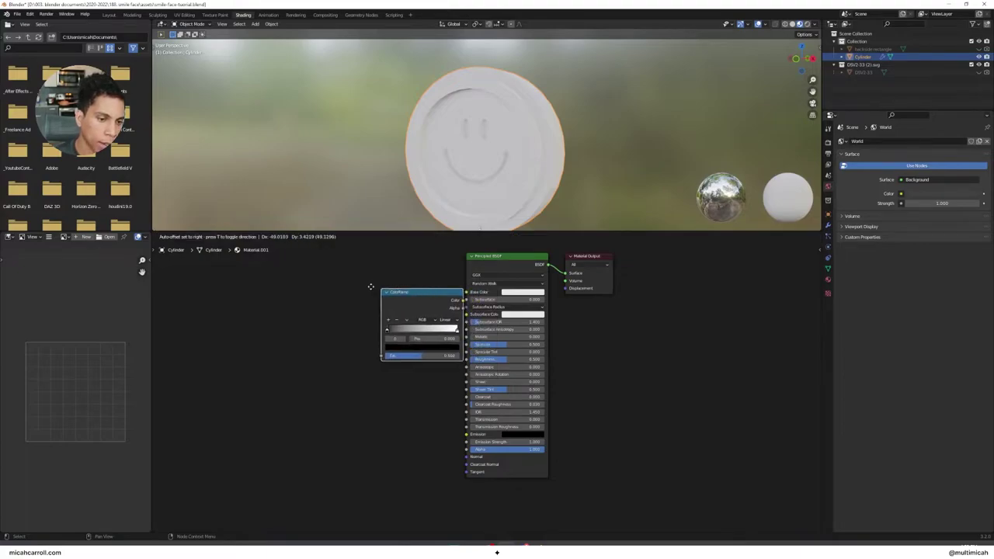
pyautogui.click(439, 287)
pyautogui.moveTo(441, 287); pyautogui.dragTo(467, 292)
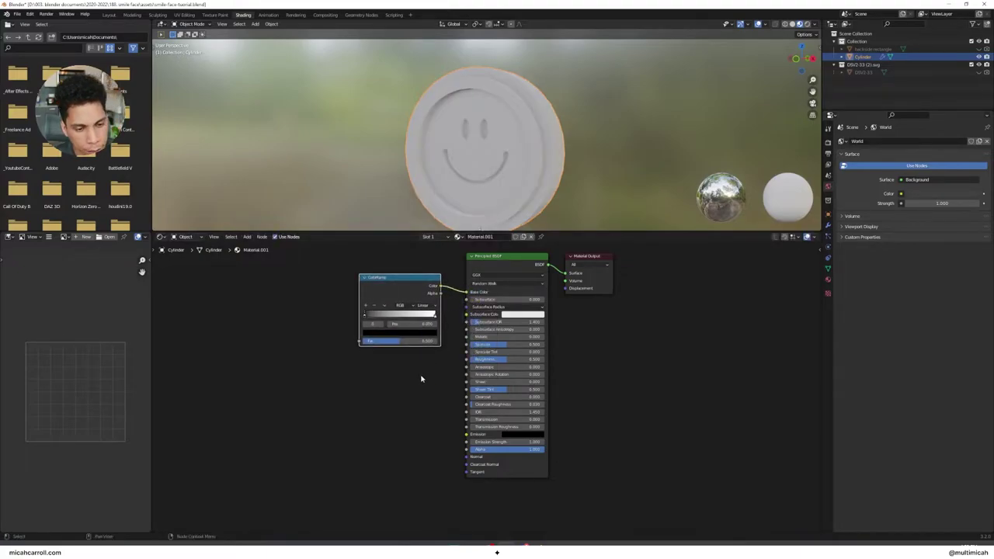
# - Set the ColorRamp's color mode to HSL and its interpolation to Far
pyautogui.scroll(2, 421, 378)
pyautogui.moveTo(411, 377); pyautogui.dragTo(471, 417, button='middle')
pyautogui.click(435, 322)
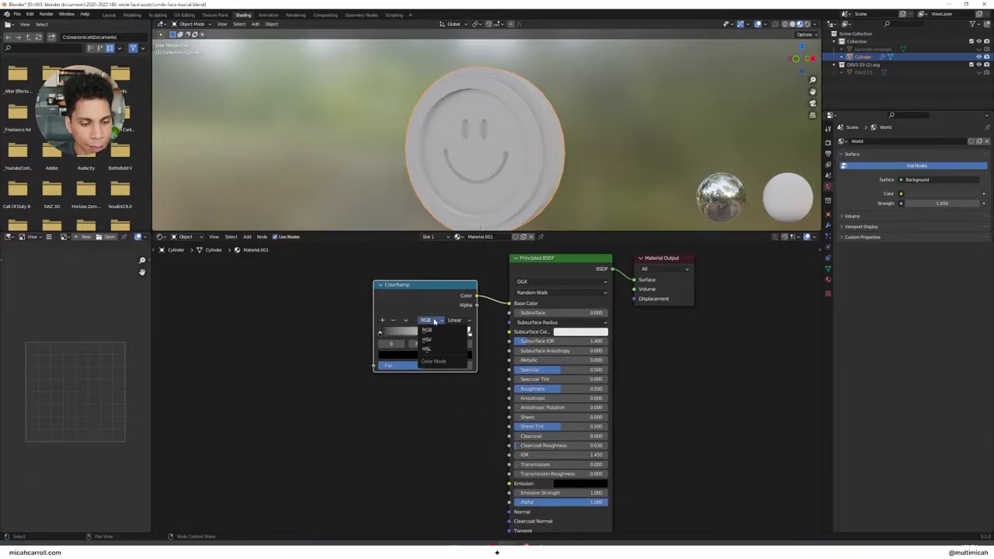
pyautogui.click(446, 349)
pyautogui.click(454, 320)
pyautogui.click(458, 340)
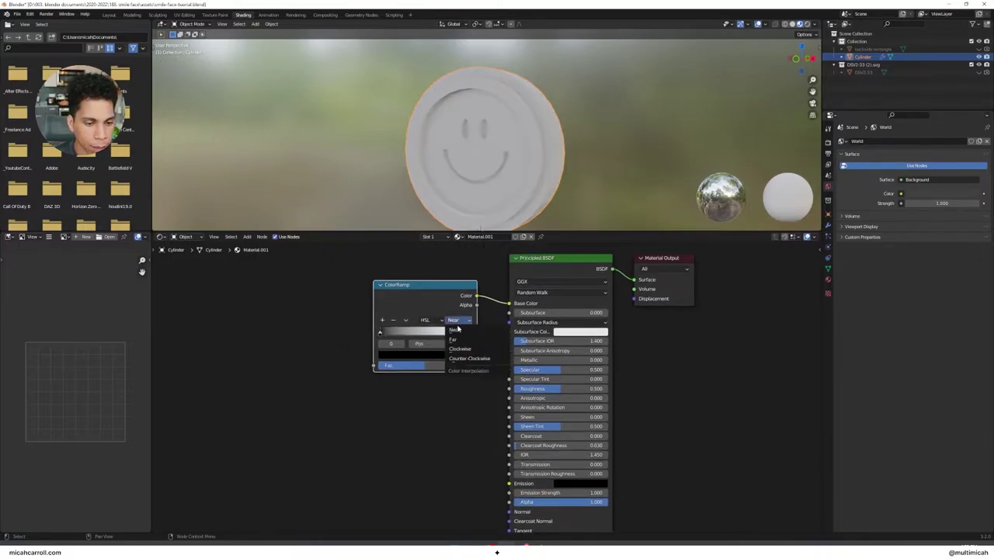
# - Color the ColorRamp's first stop pure green with hue 0.333, saturation 1 and value 1
pyautogui.click(396, 356)
pyautogui.moveTo(453, 293); pyautogui.dragTo(453, 231)
pyautogui.moveTo(414, 262); pyautogui.dragTo(386, 249)
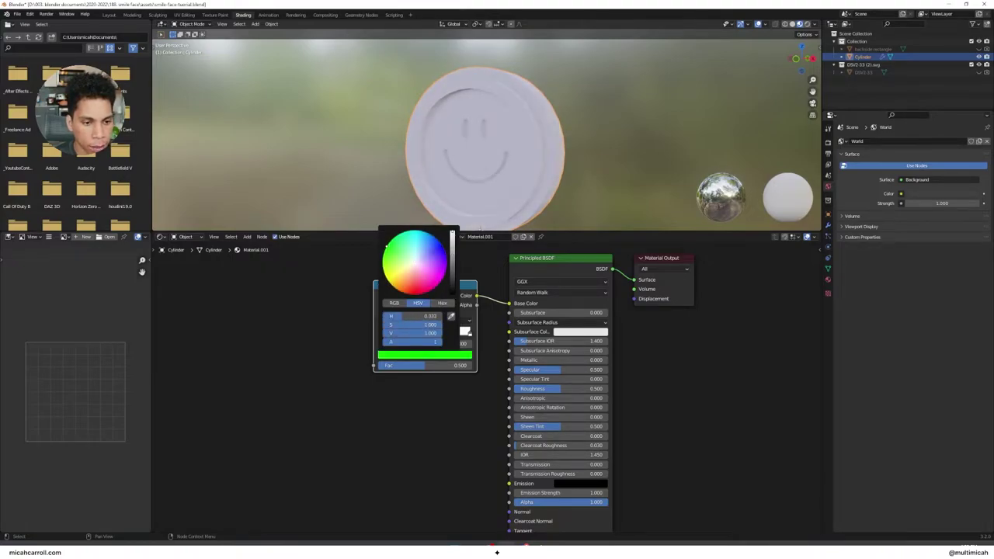
# - Color the ColorRamp's last stop magenta and add a middle stop at position 0.500
pyautogui.click(469, 333)
pyautogui.click(462, 356)
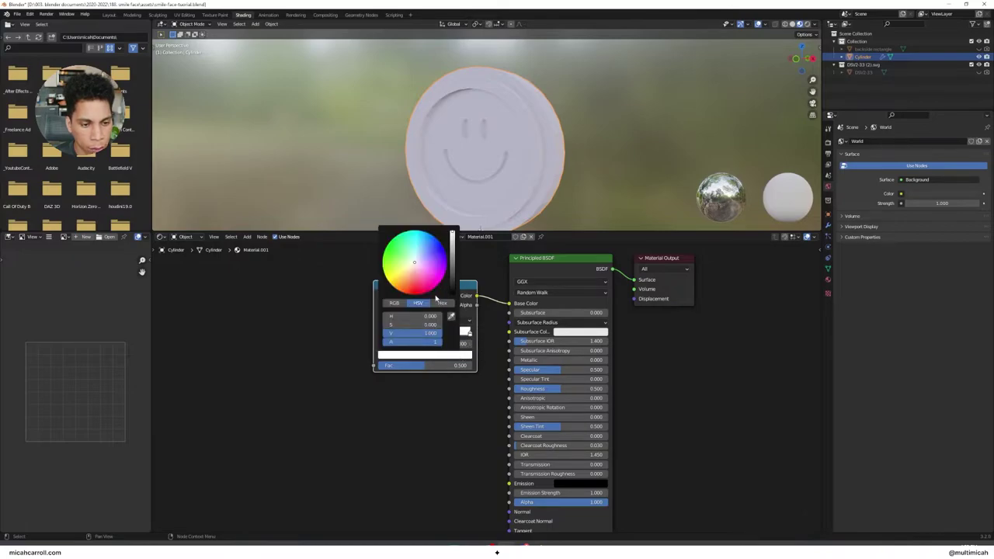
pyautogui.click(433, 289)
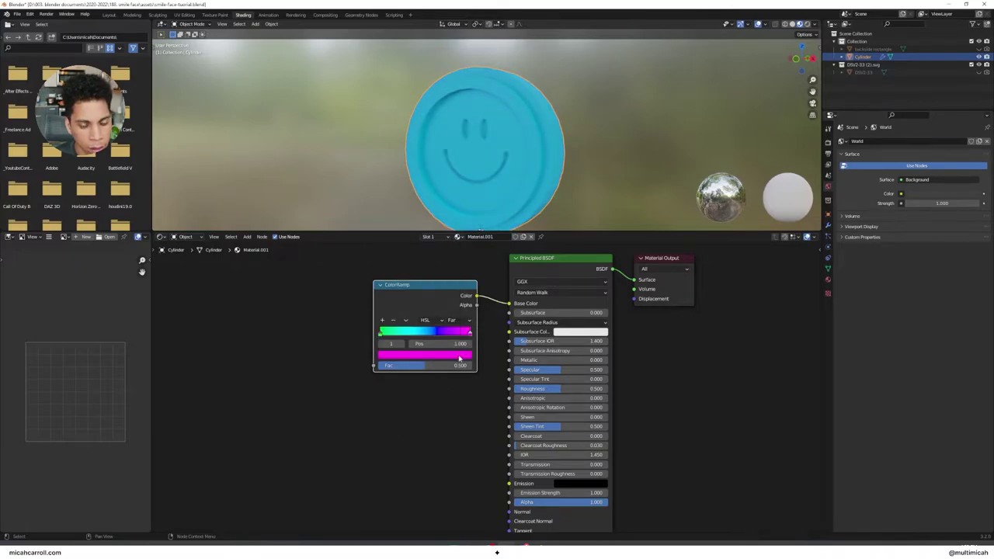
pyautogui.click(394, 320)
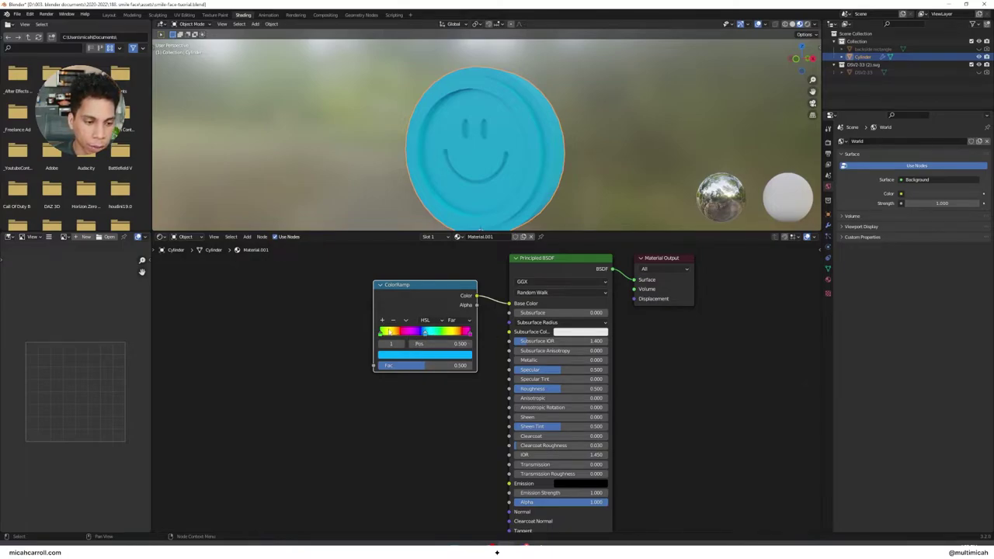
pyautogui.click(431, 411)
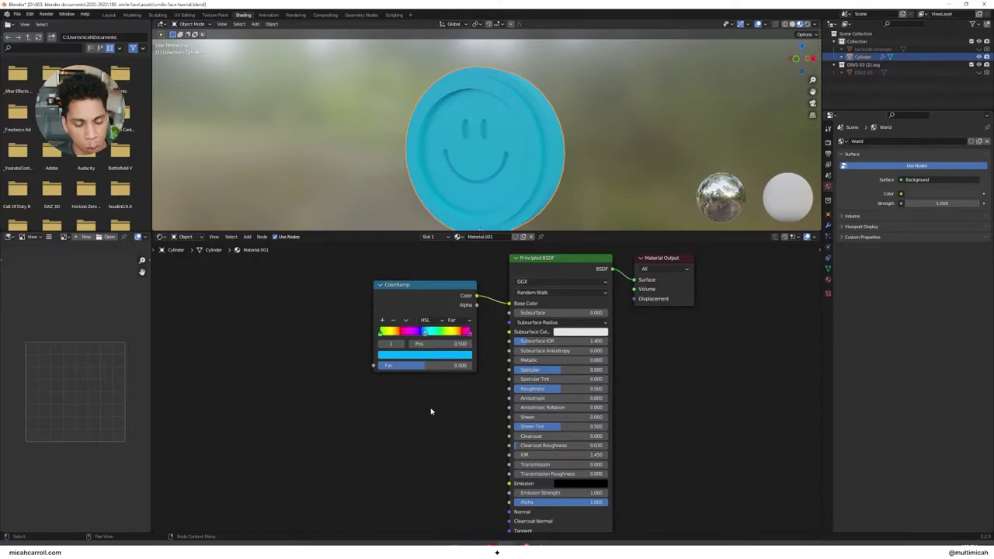
# - Add a Layer Weight node and connect its Facing output to the ColorRamp's Fac input
pyautogui.moveTo(370, 416); pyautogui.dragTo(412, 402, button='middle')
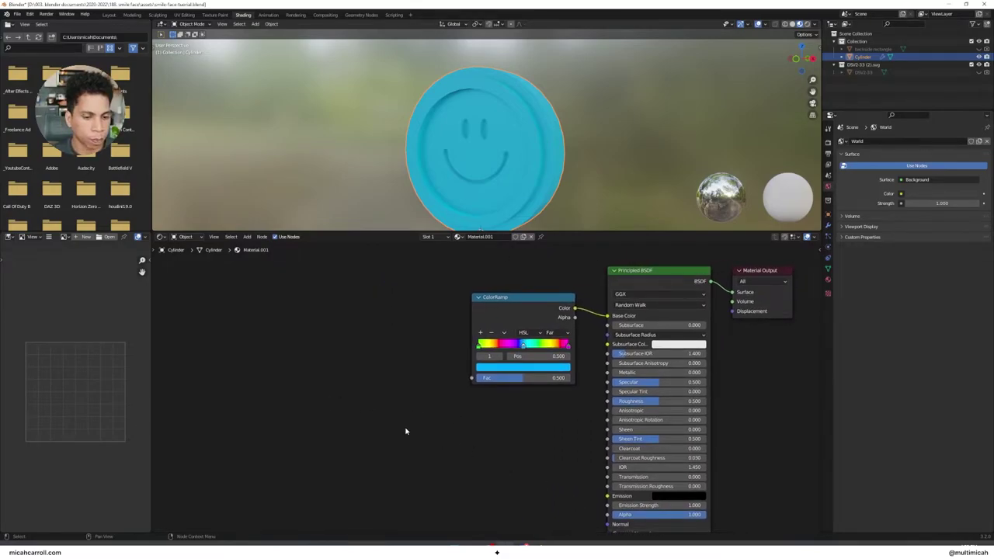
pyautogui.hotkey('shift', 'a')
pyautogui.write('layer')
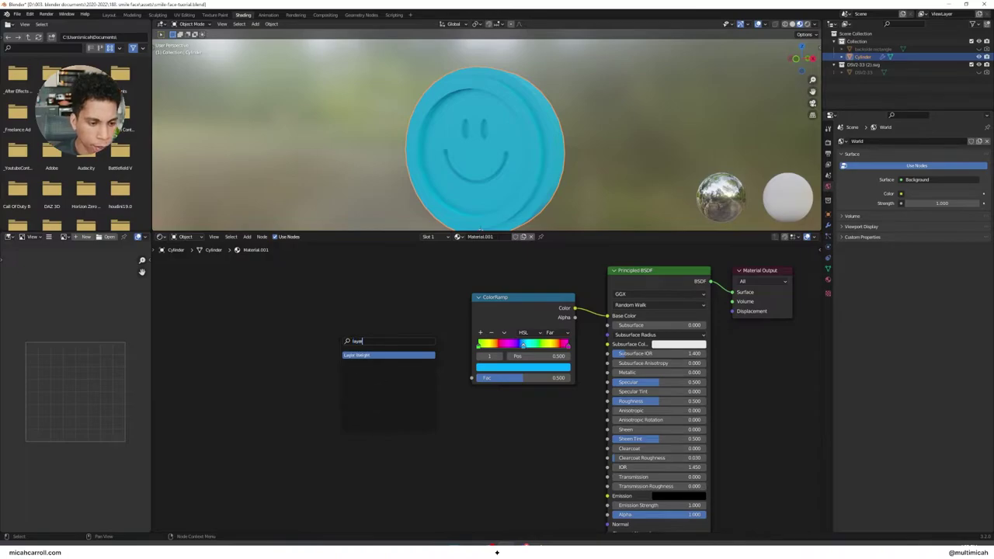
pyautogui.press('Return')
pyautogui.click(341, 309)
pyautogui.moveTo(401, 332); pyautogui.dragTo(471, 378)
pyautogui.moveTo(594, 178); pyautogui.dragTo(616, 174, button='middle')
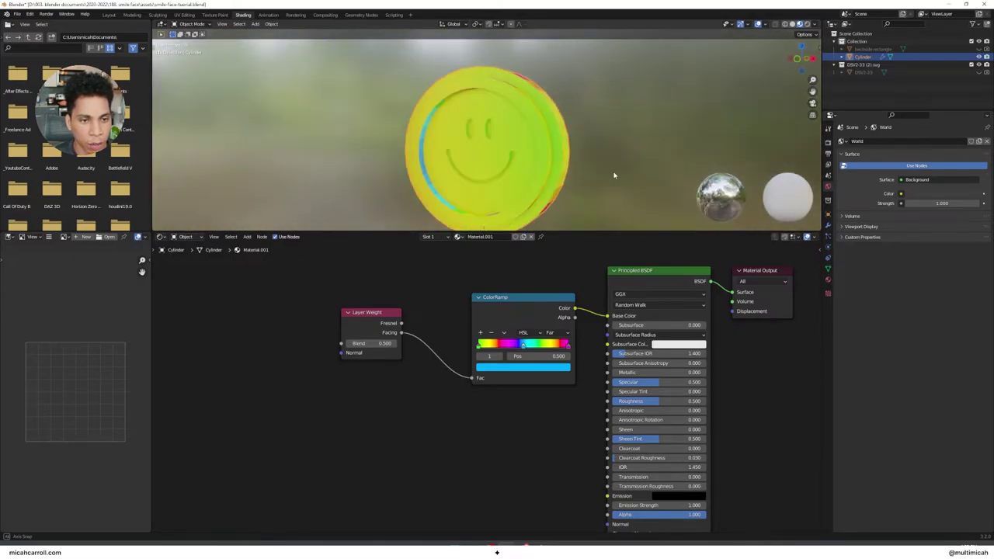
# - Move the Layer Weight node further from the ColorRamp and insert a color Mix node on the link between them
pyautogui.moveTo(358, 312); pyautogui.dragTo(309, 290)
pyautogui.click(412, 412)
pyautogui.moveTo(366, 404); pyautogui.dragTo(378, 399, button='middle')
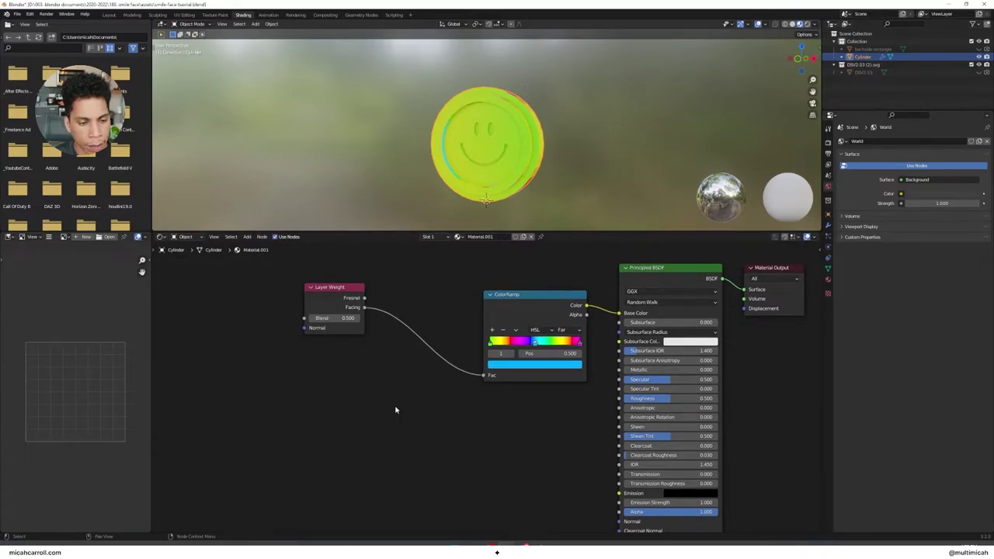
pyautogui.hotkey('shift', 'a')
pyautogui.click(395, 410)
pyautogui.write('mix')
pyautogui.press('Return')
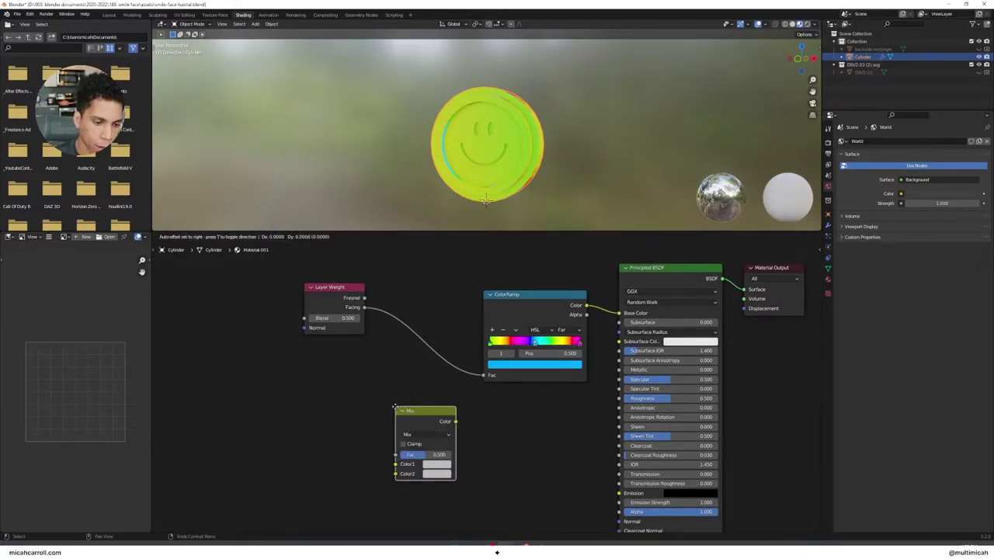
pyautogui.click(403, 301)
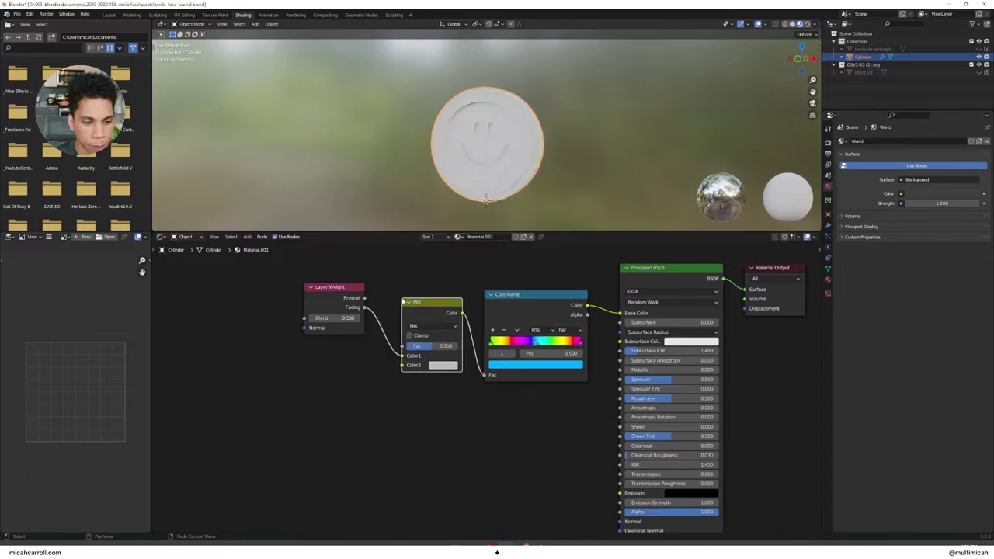
# - Add a Noise Texture node below Layer Weight and connect its Color output to the Mix node's Color2
pyautogui.hotkey('shift', 'a')
pyautogui.click(318, 377)
pyautogui.write('noi')
pyautogui.press('Down')
pyautogui.press('Return')
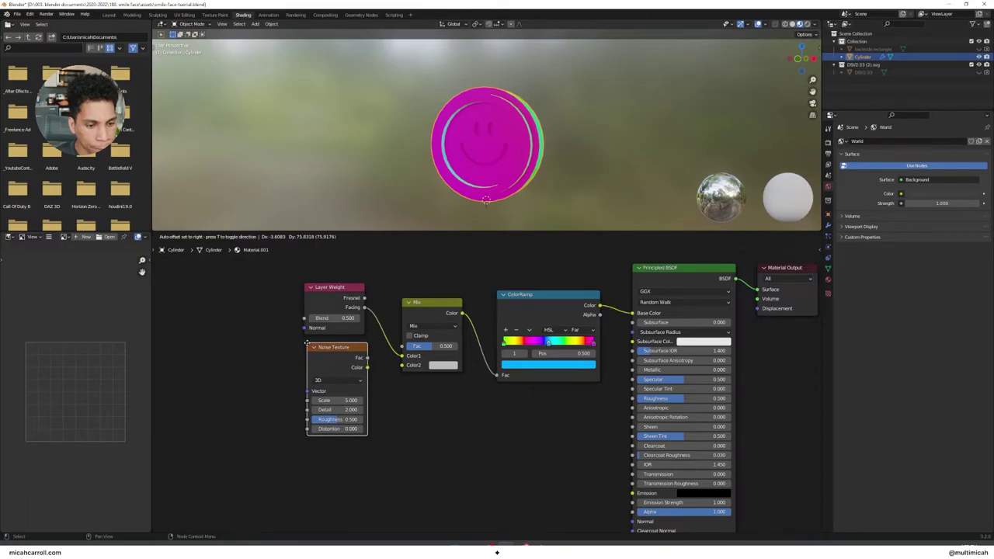
pyautogui.click(306, 342)
pyautogui.moveTo(365, 368); pyautogui.dragTo(401, 365)
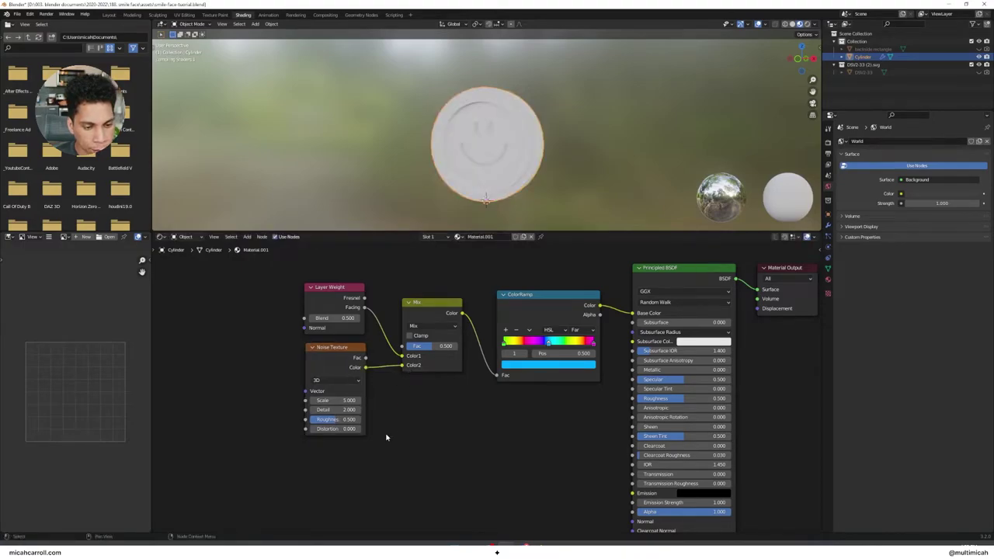
pyautogui.moveTo(260, 411); pyautogui.dragTo(407, 403, button='middle')
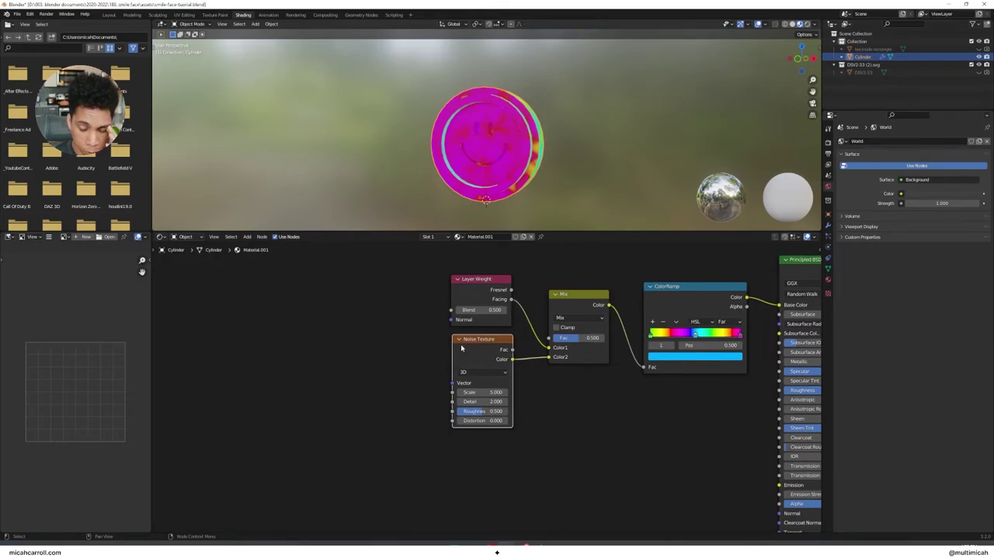
# - Search the add-on preferences for "node" to check whether Node Wrangler is enabled
pyautogui.click(29, 14)
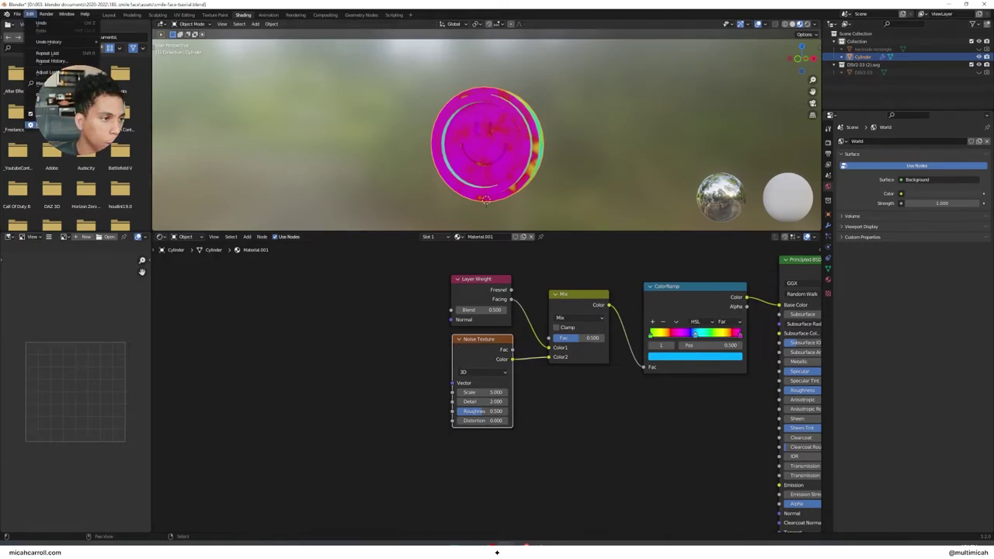
pyautogui.click(47, 124)
pyautogui.moveTo(126, 14); pyautogui.dragTo(529, 133)
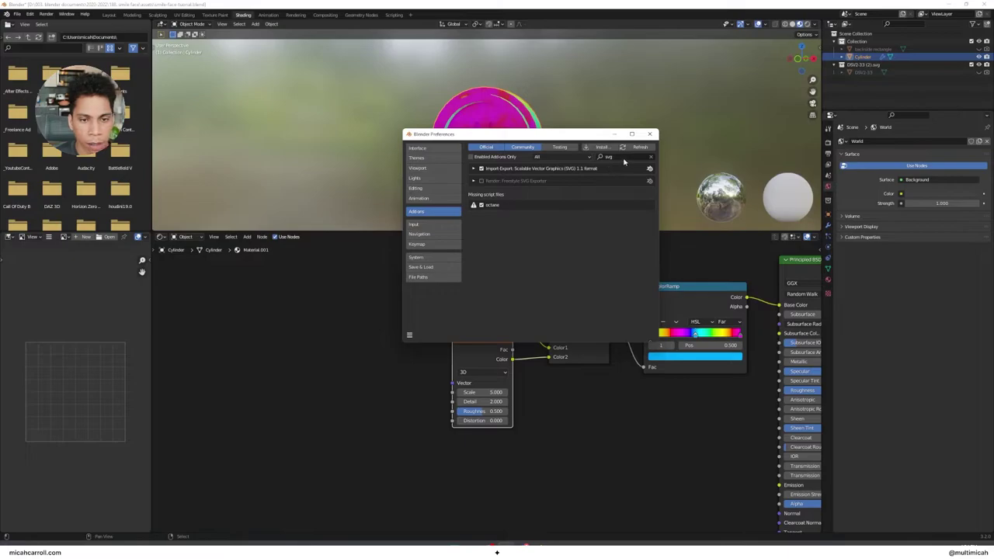
pyautogui.write('node')
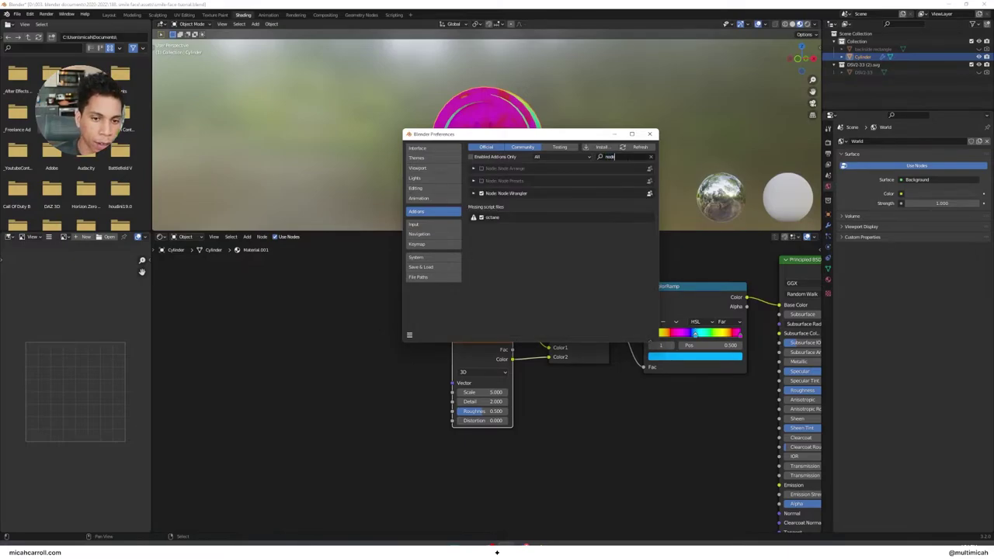
pyautogui.click(649, 133)
# - Add Mapping and Texture Coordinate nodes to the Noise Texture and feed the Window output into the Mapping vector
pyautogui.click(455, 350)
pyautogui.hotkey('ctrl', 't')
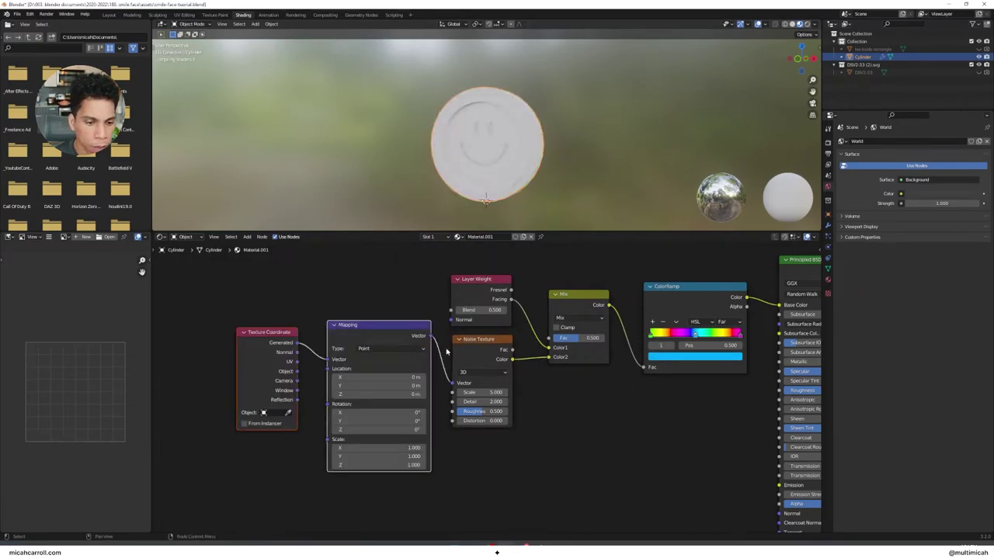
pyautogui.click(298, 461)
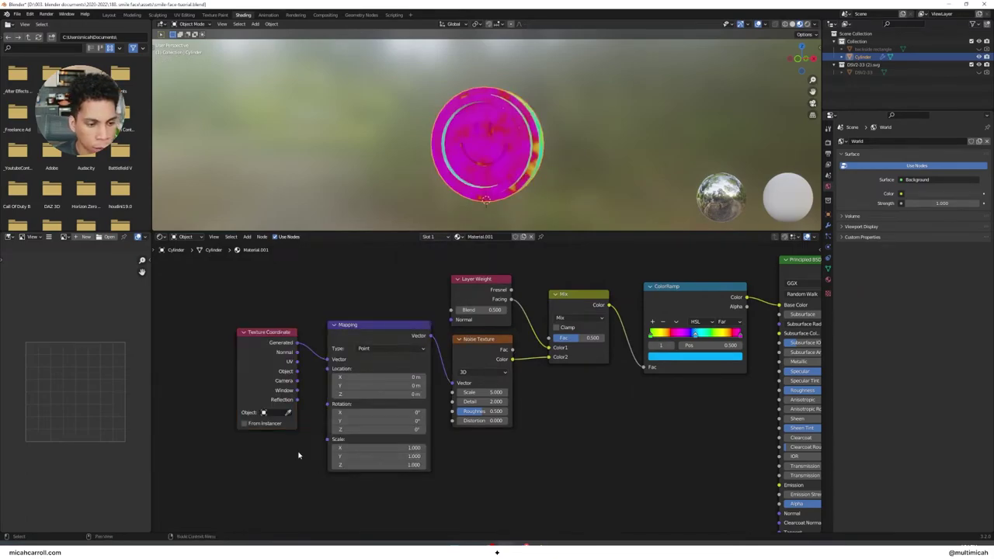
pyautogui.moveTo(298, 391); pyautogui.dragTo(327, 360)
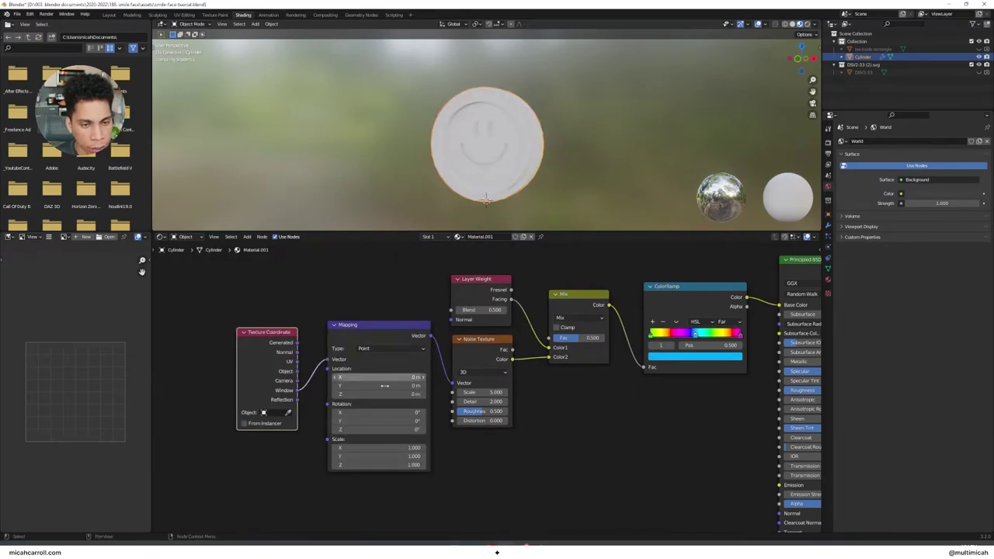
pyautogui.moveTo(532, 189); pyautogui.dragTo(210, 194, button='middle')
pyautogui.moveTo(300, 186); pyautogui.dragTo(394, 177, button='middle')
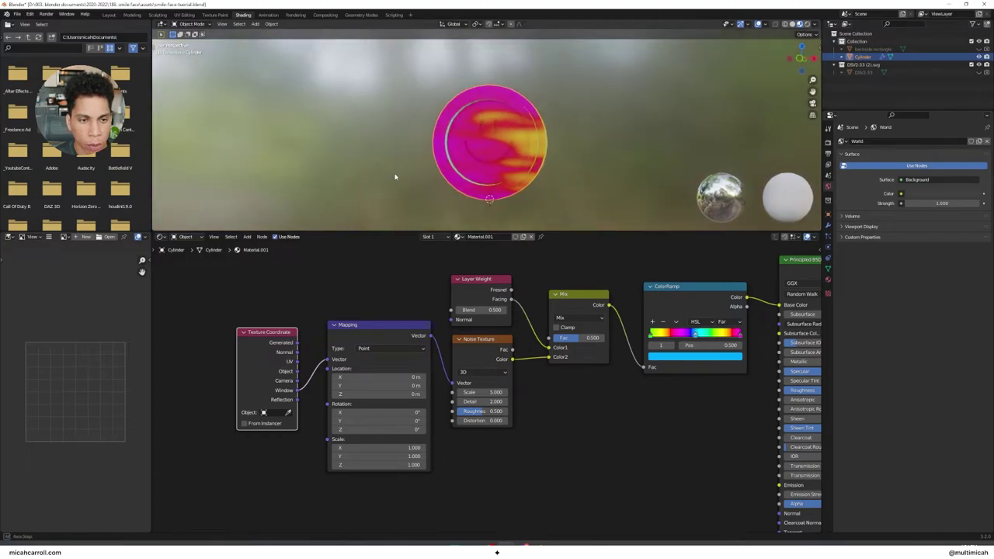
pyautogui.scroll(2, 533, 401)
pyautogui.scroll(-4, 563, 417)
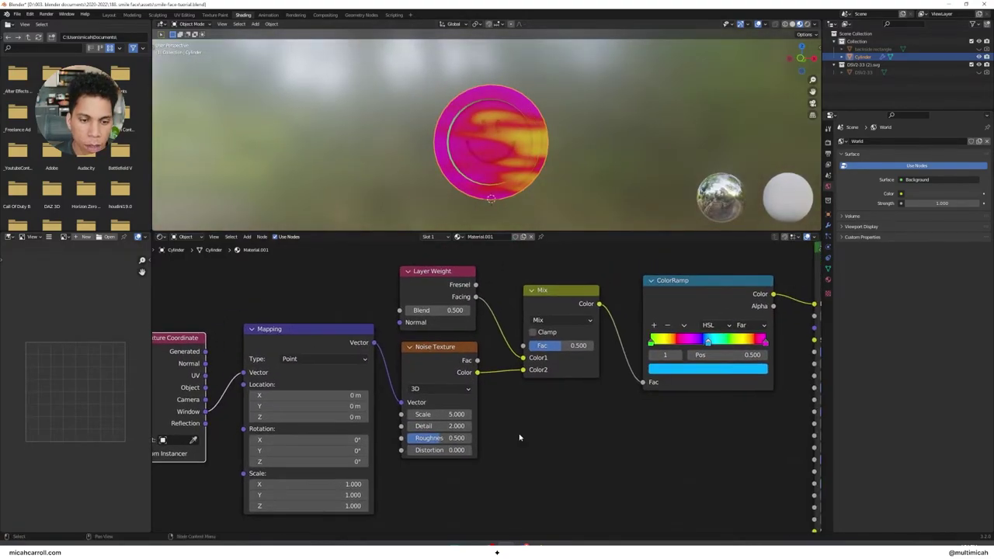
# - Change the Mix node's blending mode to Linear Light and view the coin from other angles
pyautogui.scroll(-1, 611, 419)
pyautogui.moveTo(624, 417); pyautogui.dragTo(521, 417, button='middle')
pyautogui.click(398, 343)
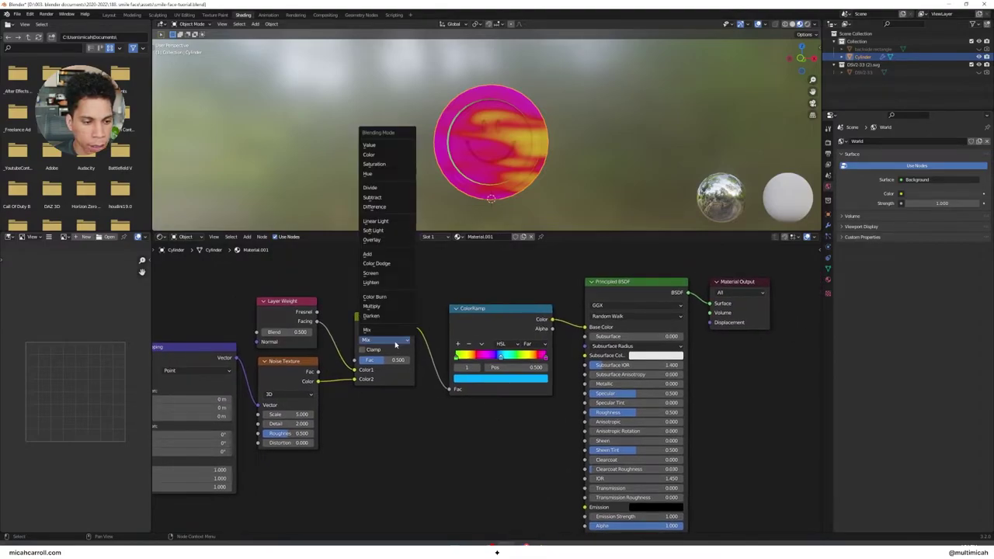
pyautogui.click(389, 226)
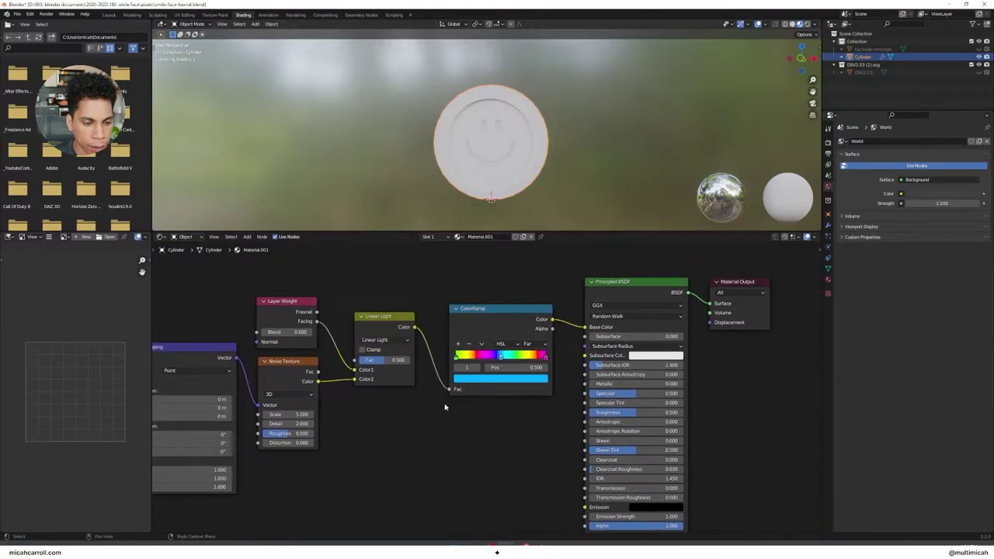
pyautogui.moveTo(445, 407); pyautogui.dragTo(481, 402, button='middle')
pyautogui.moveTo(504, 170); pyautogui.dragTo(163, 172, button='middle')
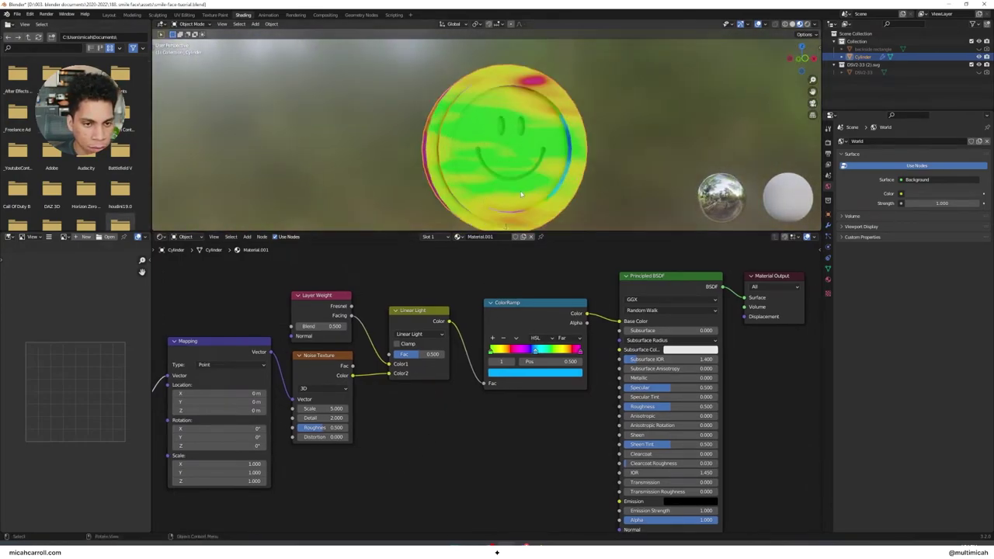
# - Set the Linear Light node's Fac to 0.4 and the Layer Weight's Blend to 0.1
pyautogui.moveTo(320, 412); pyautogui.dragTo(332, 404, button='middle')
pyautogui.moveTo(431, 347)
pyautogui.mouseDown()
pyautogui.moveTo(416, 347)
pyautogui.moveTo(457, 346)
pyautogui.moveTo(404, 347)
pyautogui.moveTo(449, 354)
pyautogui.mouseUp()
pyautogui.write('.4')
pyautogui.press('Return')
pyautogui.moveTo(346, 319)
pyautogui.mouseDown()
pyautogui.moveTo(314, 319)
pyautogui.moveTo(377, 319)
pyautogui.moveTo(342, 320)
pyautogui.mouseUp()
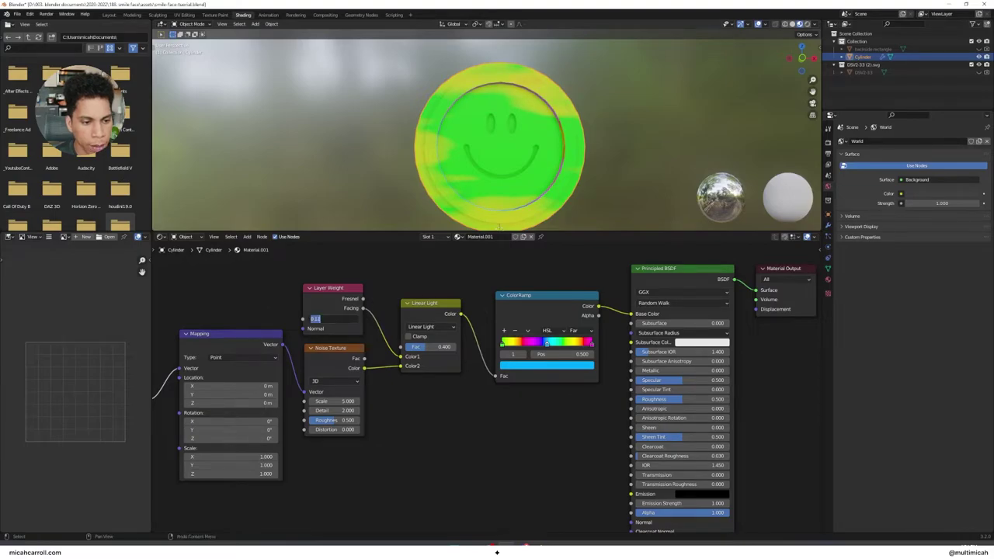
pyautogui.moveTo(390, 183)
pyautogui.mouseDown(button='middle')
pyautogui.moveTo(450, 186)
pyautogui.moveTo(385, 184)
pyautogui.mouseUp(button='middle')
pyautogui.moveTo(399, 424); pyautogui.dragTo(407, 421, button='middle')
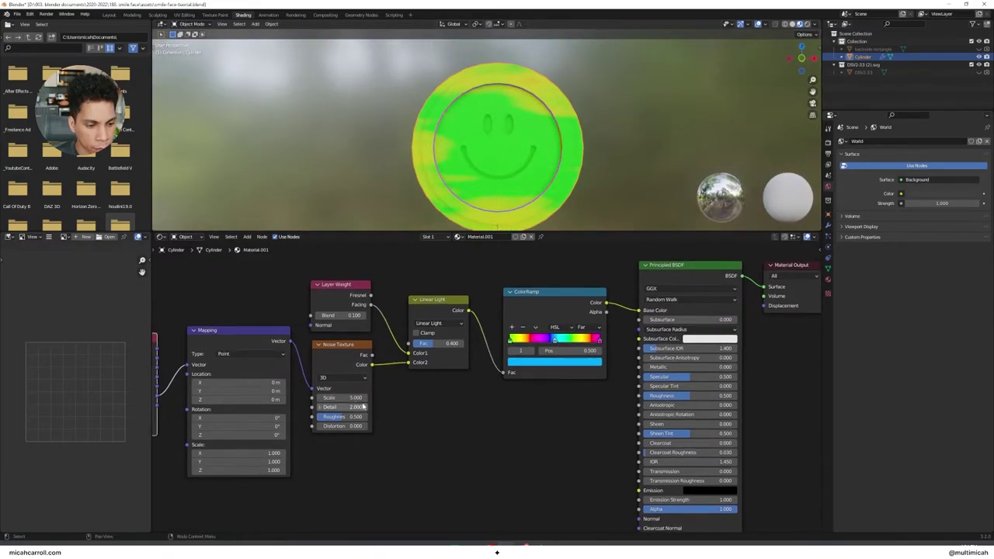
# - Try a Noise Texture Scale of 0.5 and settle on a Scale of 1
pyautogui.moveTo(342, 397)
pyautogui.mouseDown()
pyautogui.moveTo(388, 398)
pyautogui.moveTo(339, 398)
pyautogui.mouseUp()
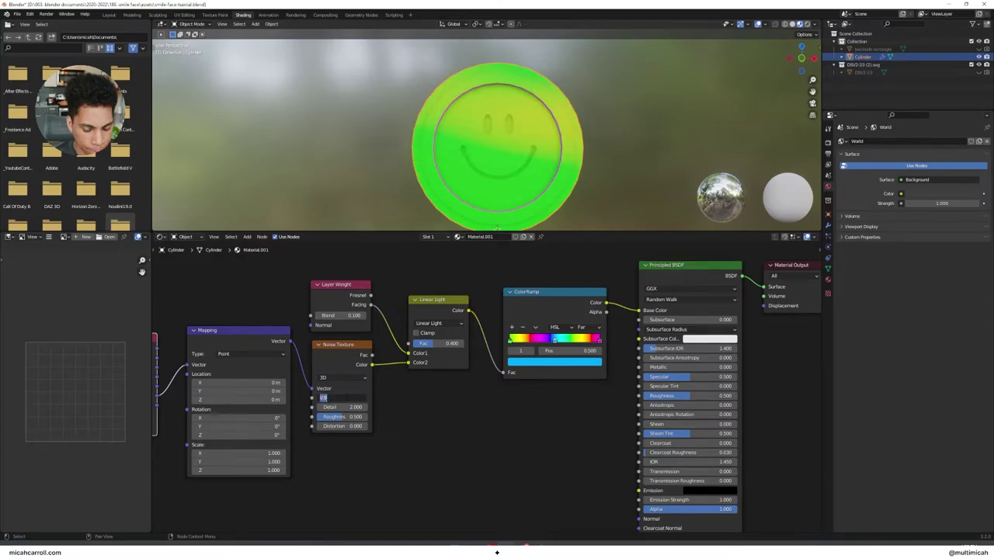
pyautogui.write('.5')
pyautogui.press('Return')
pyautogui.moveTo(536, 214); pyautogui.dragTo(474, 171, button='middle')
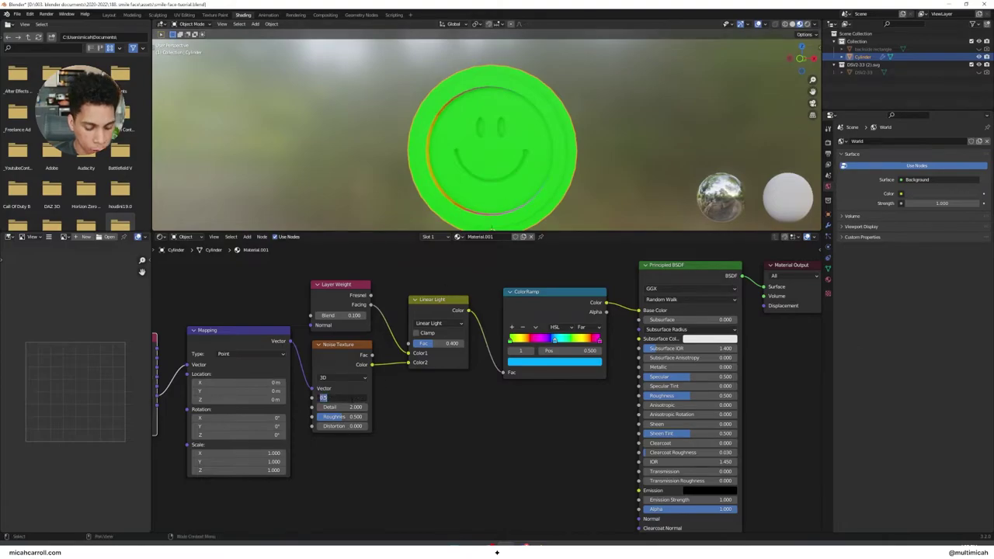
pyautogui.write('1')
pyautogui.press('Return')
# - Set the Noise Texture's Detail to 4
pyautogui.moveTo(343, 408)
pyautogui.mouseDown()
pyautogui.moveTo(357, 407)
pyautogui.moveTo(353, 426)
pyautogui.moveTo(372, 426)
pyautogui.mouseUp()
pyautogui.click(342, 408)
pyautogui.write('4')
pyautogui.press('Return')
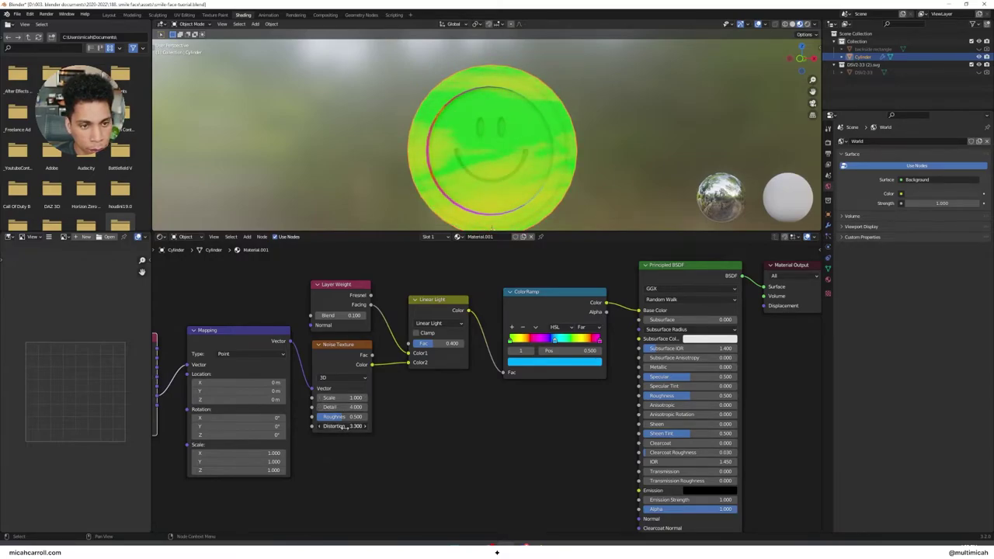
# - Set the Noise Texture's Distortion to 3 and view the coin from an angle
pyautogui.write('3')
pyautogui.press('Return')
pyautogui.moveTo(379, 156); pyautogui.dragTo(502, 136, button='middle')
pyautogui.press('`')
pyautogui.click(518, 121)
pyautogui.scroll(-2, 502, 142)
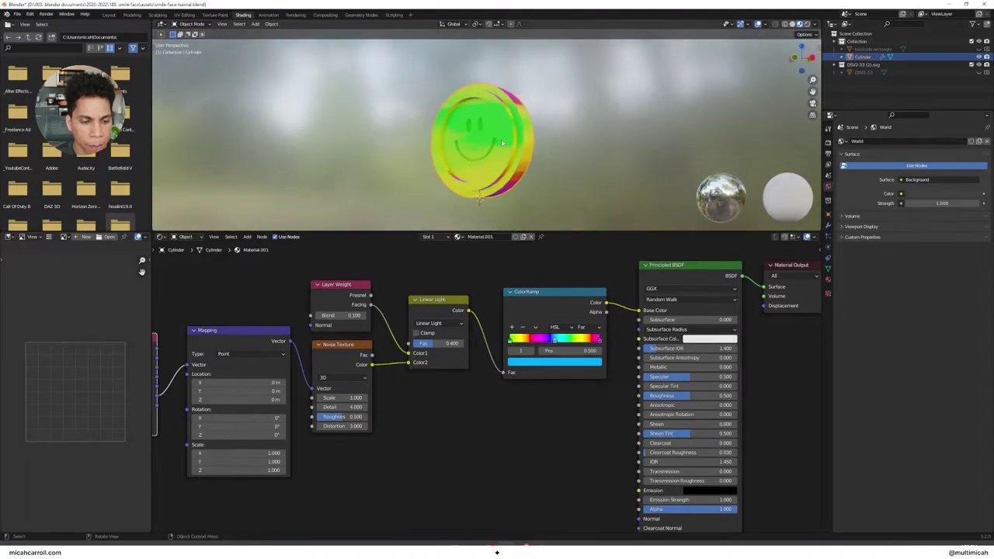
# - Move the texture and ColorRamp nodes away from the Principled BSDF and insert a MixRGB node on the ColorRamp's Base Color link
pyautogui.moveTo(491, 425); pyautogui.dragTo(560, 420, button='middle')
pyautogui.scroll(-2, 568, 402)
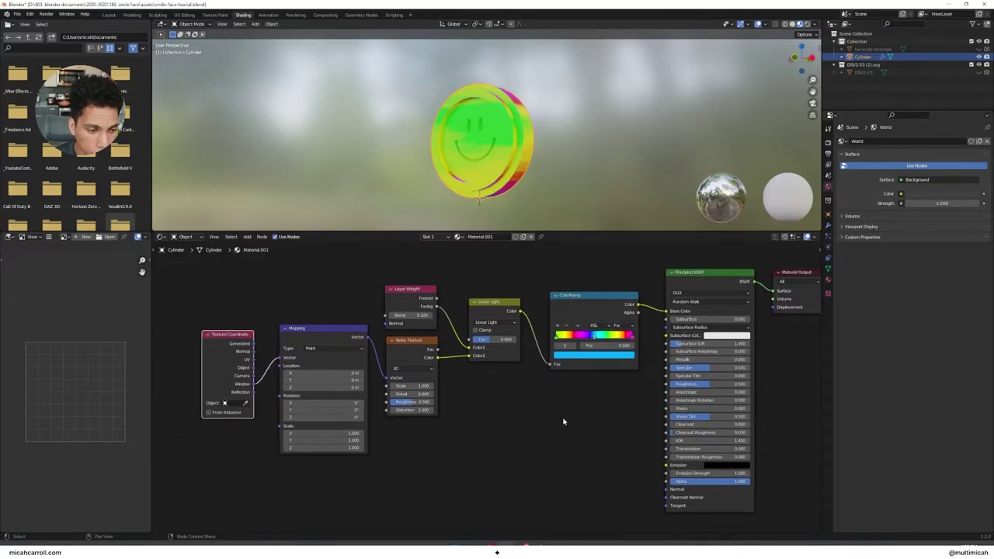
pyautogui.moveTo(617, 473); pyautogui.dragTo(230, 282)
pyautogui.moveTo(603, 303); pyautogui.dragTo(479, 299)
pyautogui.hotkey('shift', 'a')
pyautogui.write('mix')
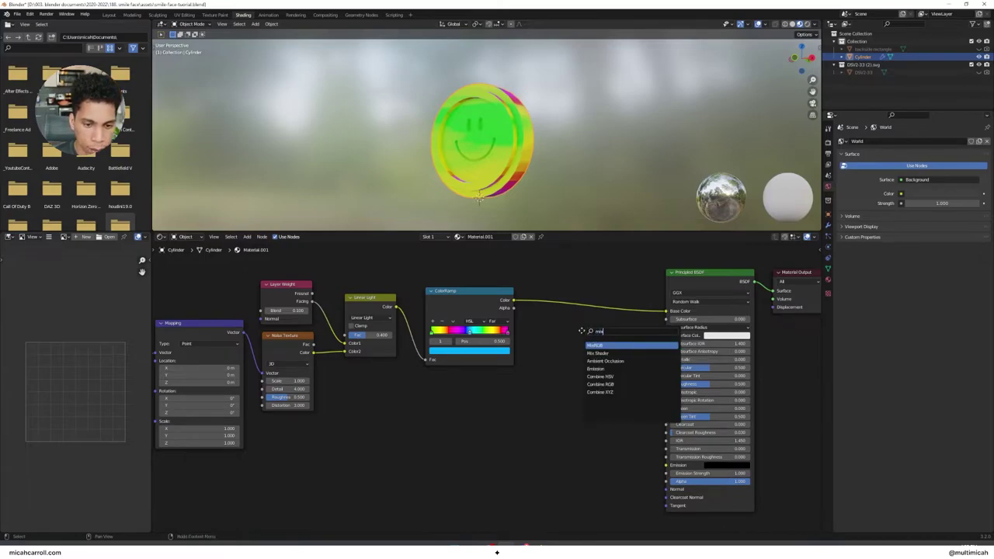
pyautogui.press('Return')
pyautogui.click(567, 284)
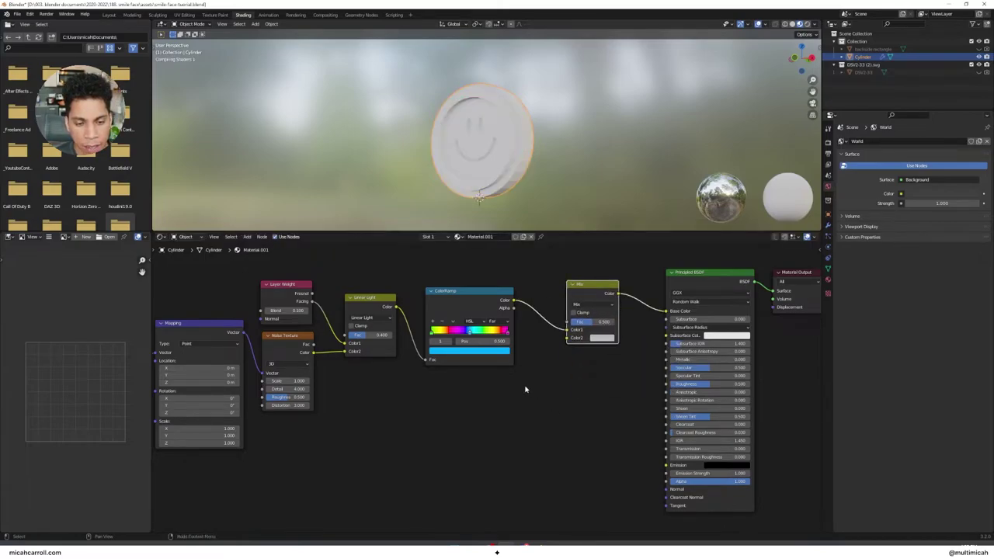
# - Lower the new Mix node's Fac to about 0.23 and make its Color2 a bright cyan
pyautogui.scroll(2, 461, 162)
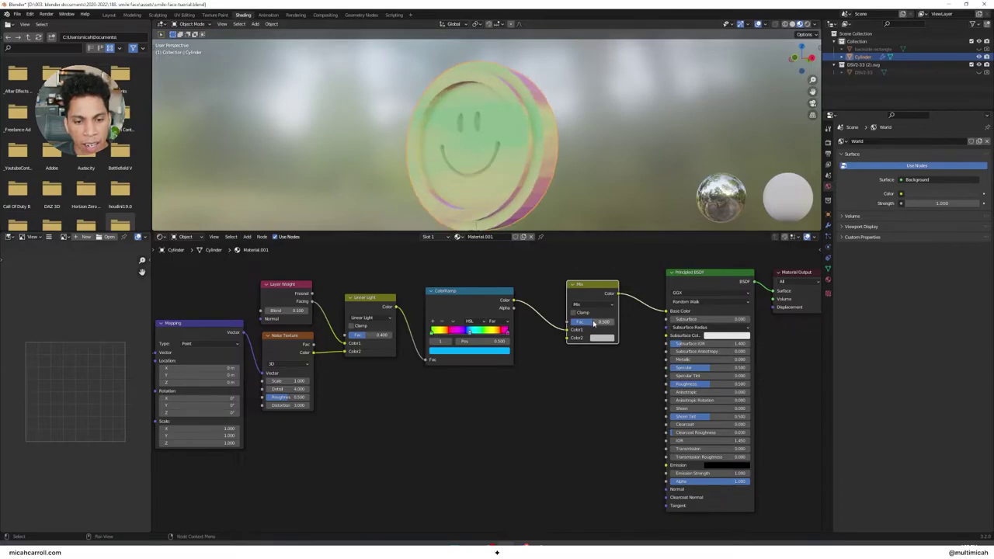
pyautogui.moveTo(590, 321); pyautogui.dragTo(579, 322)
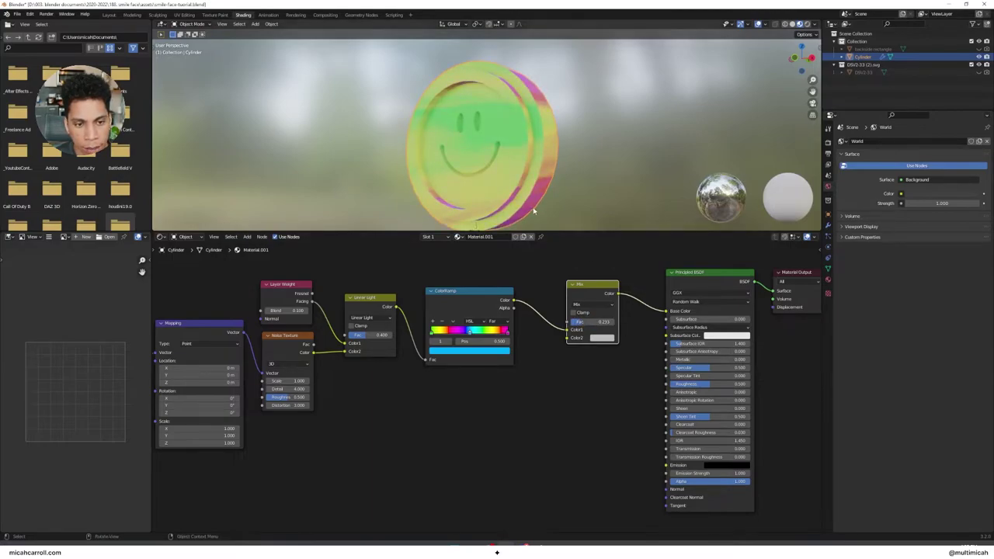
pyautogui.click(603, 338)
pyautogui.moveTo(653, 259); pyautogui.dragTo(654, 235)
# - Try the Lighten blending mode on the new Mix node and return it to Mix
pyautogui.click(590, 307)
pyautogui.click(588, 358)
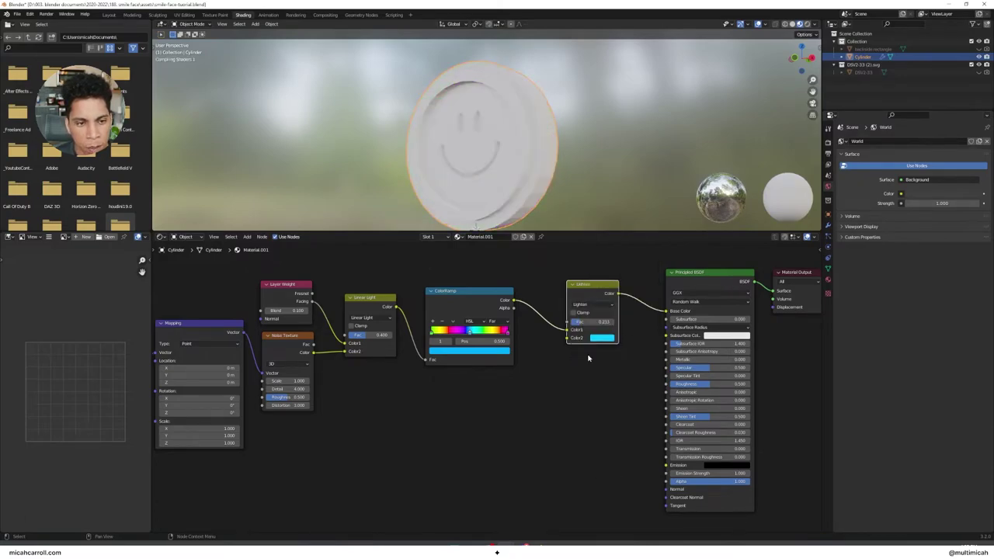
pyautogui.click(595, 305)
pyautogui.click(595, 312)
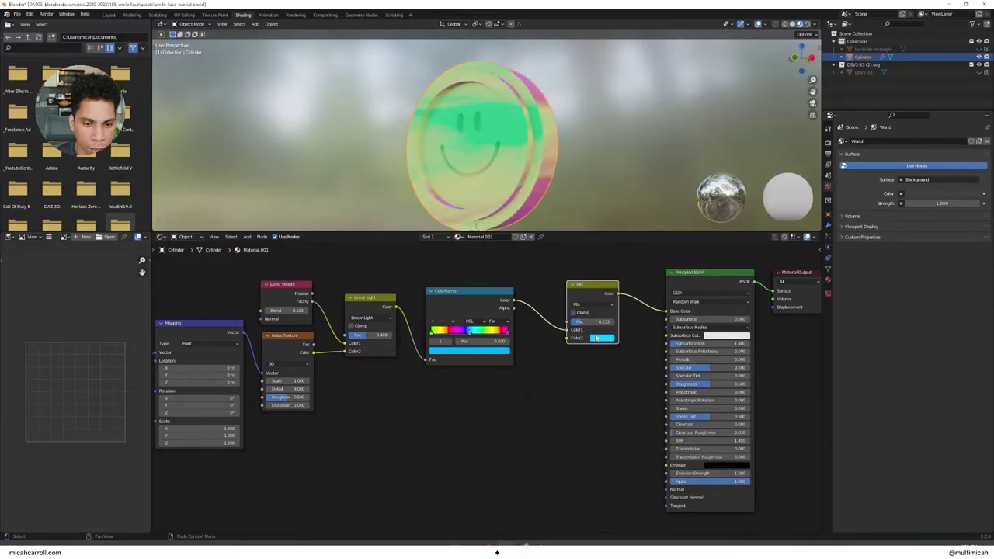
# - Change the new Mix node's Color2 to a dark grey and raise its Fac to 0.617
pyautogui.click(599, 338)
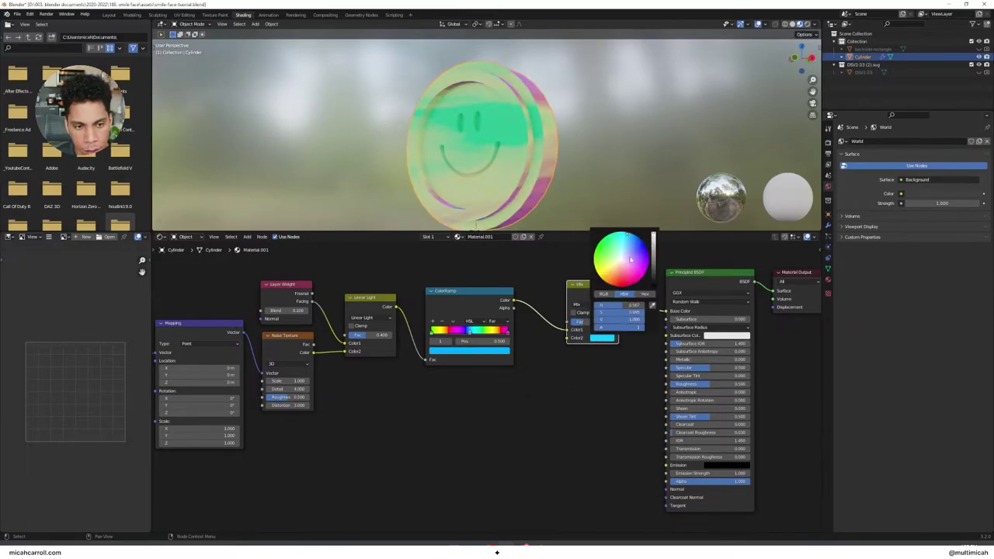
pyautogui.moveTo(628, 233)
pyautogui.mouseDown()
pyautogui.moveTo(622, 256)
pyautogui.moveTo(654, 254)
pyautogui.moveTo(654, 264)
pyautogui.mouseUp()
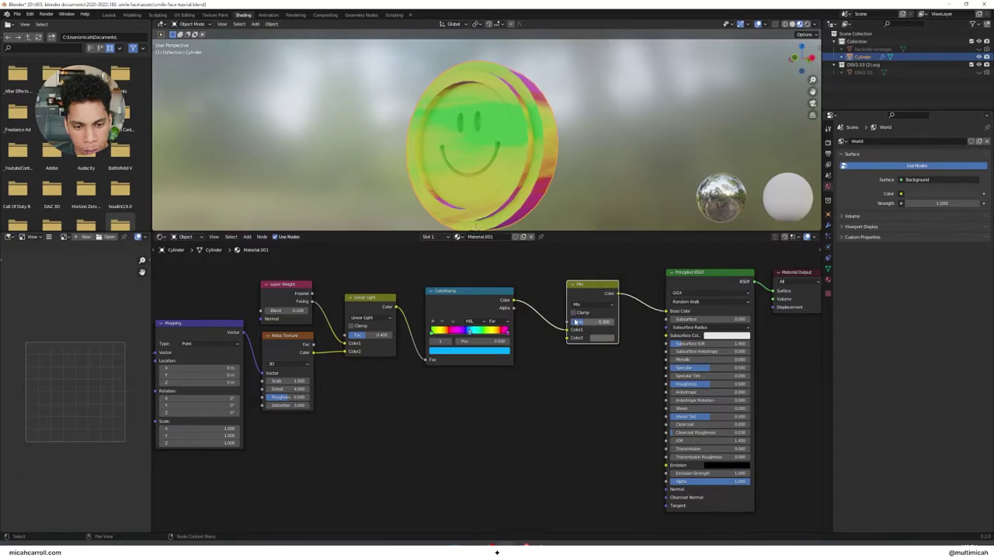
pyautogui.moveTo(581, 321); pyautogui.dragTo(597, 322)
pyautogui.moveTo(520, 203); pyautogui.dragTo(565, 199, button='middle')
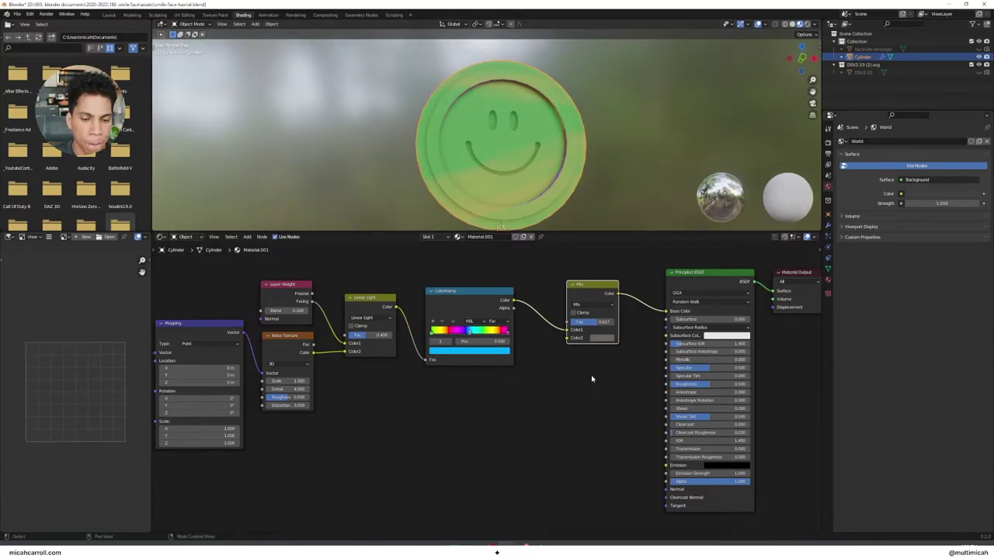
# - Brighten the Mix node's Color2 to a light grey
pyautogui.click(598, 337)
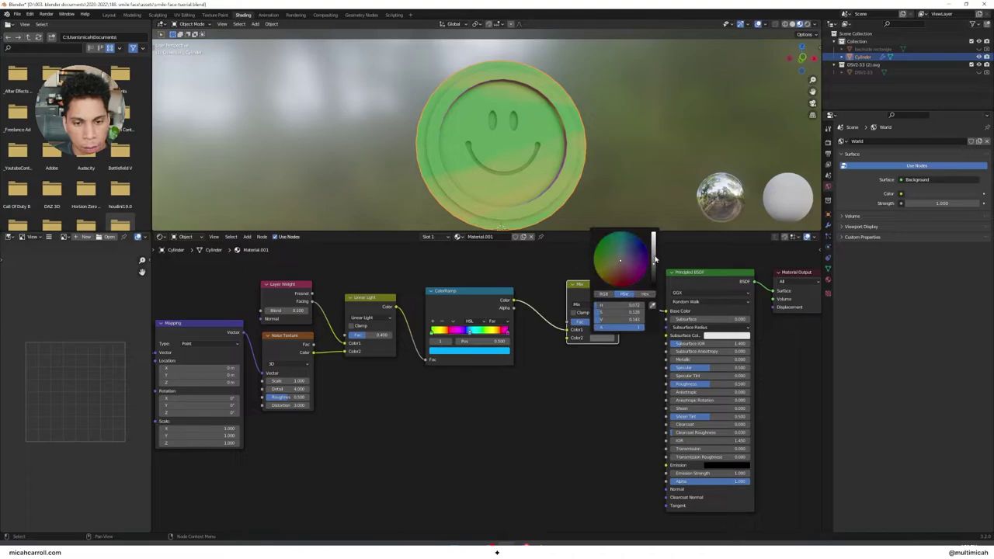
pyautogui.moveTo(654, 254); pyautogui.dragTo(654, 234)
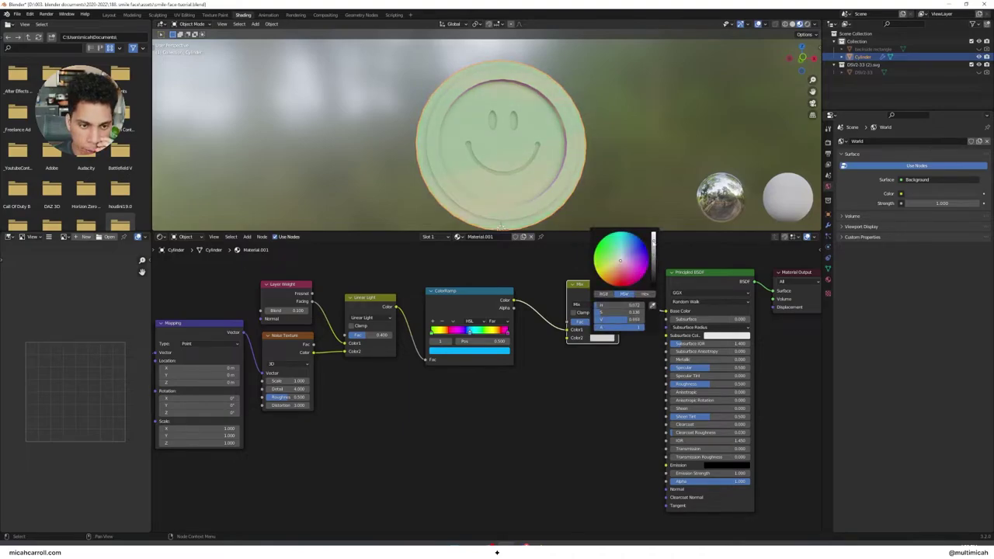
pyautogui.moveTo(594, 401); pyautogui.dragTo(511, 396, button='middle')
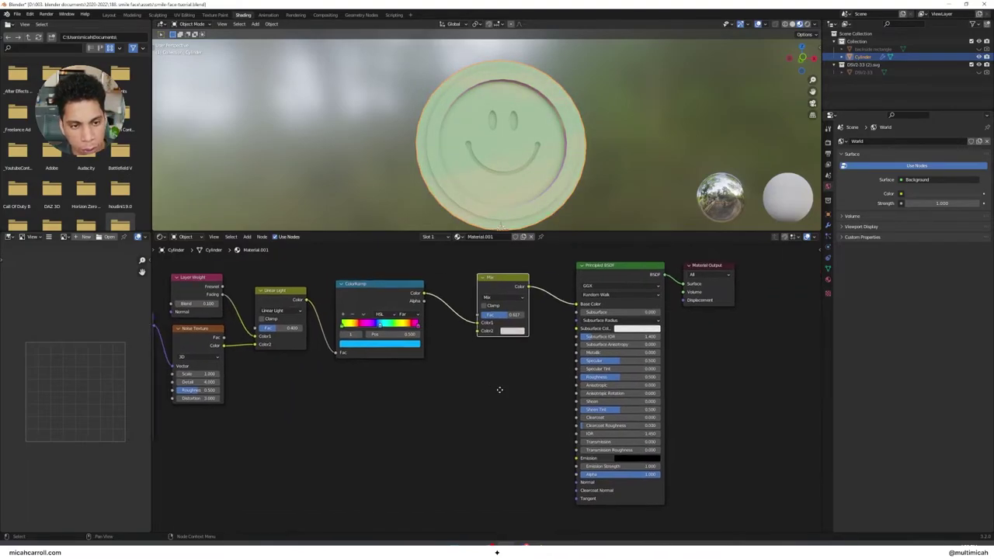
pyautogui.moveTo(511, 354); pyautogui.dragTo(569, 353, button='middle')
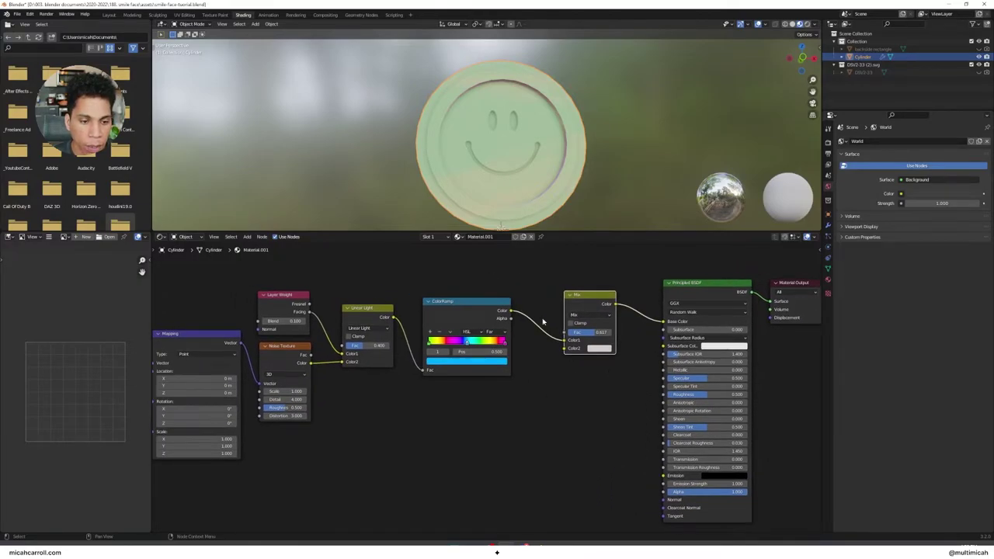
# - Set the Principled BSDF's Metallic to 0.923 and Roughness to 0.164
pyautogui.moveTo(541, 413); pyautogui.dragTo(377, 384, button='middle')
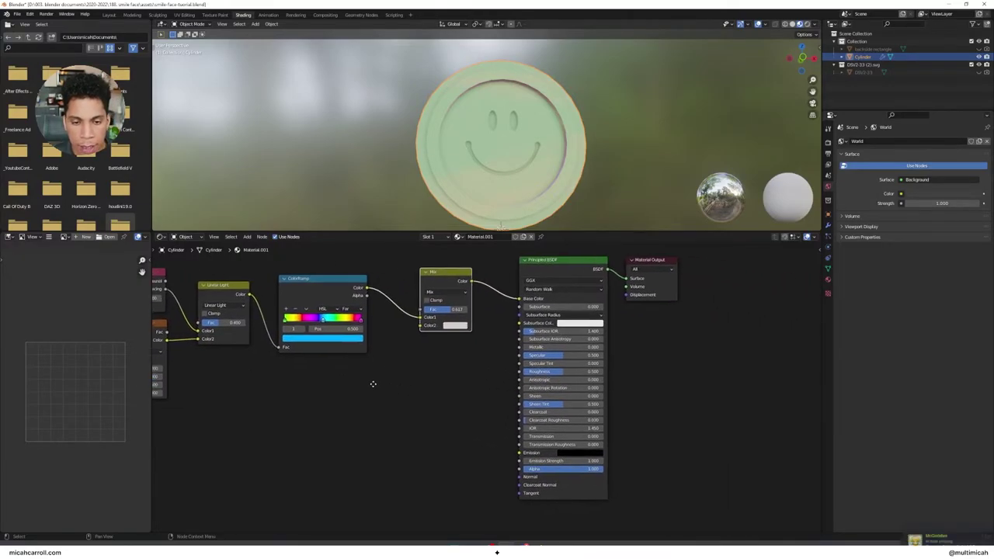
pyautogui.scroll(3, 542, 361)
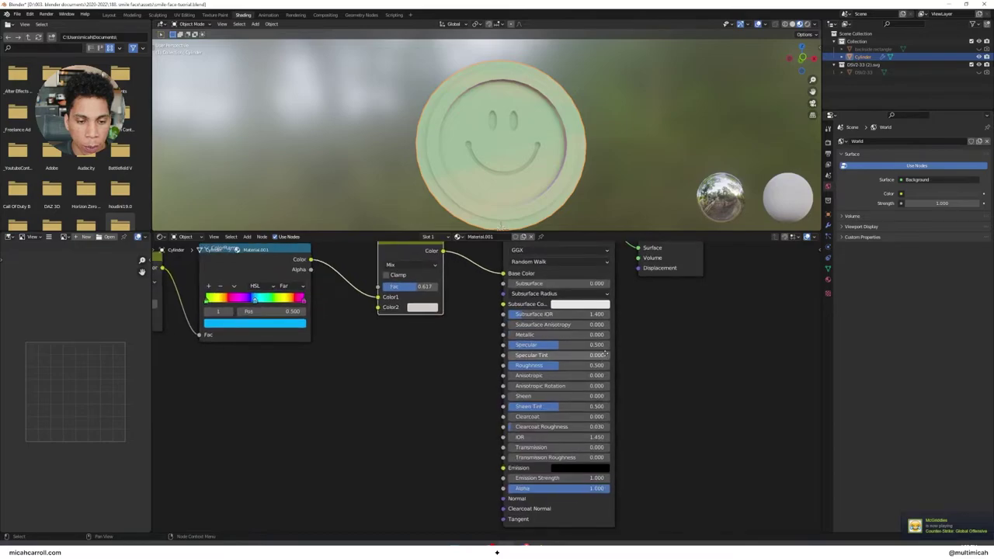
pyautogui.moveTo(438, 328); pyautogui.dragTo(518, 328)
pyautogui.moveTo(534, 364); pyautogui.dragTo(496, 364)
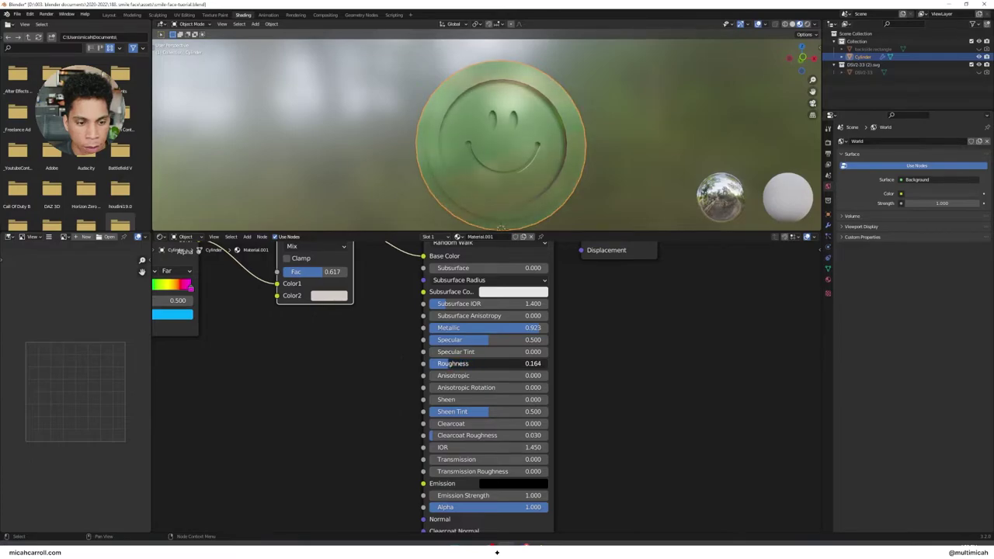
# - Lower the Principled BSDF's Roughness to 0.109 and the Mix node's Fac to 0.4, checking the coin from several angles
pyautogui.moveTo(413, 163); pyautogui.dragTo(745, 174, button='middle')
pyautogui.moveTo(754, 169)
pyautogui.mouseDown(button='middle')
pyautogui.moveTo(672, 166)
pyautogui.moveTo(742, 164)
pyautogui.mouseUp(button='middle')
pyautogui.moveTo(502, 164)
pyautogui.mouseDown(button='middle')
pyautogui.moveTo(592, 162)
pyautogui.moveTo(457, 176)
pyautogui.moveTo(501, 183)
pyautogui.mouseUp(button='middle')
pyautogui.moveTo(482, 363); pyautogui.dragTo(458, 364)
pyautogui.moveTo(497, 160); pyautogui.dragTo(466, 159, button='middle')
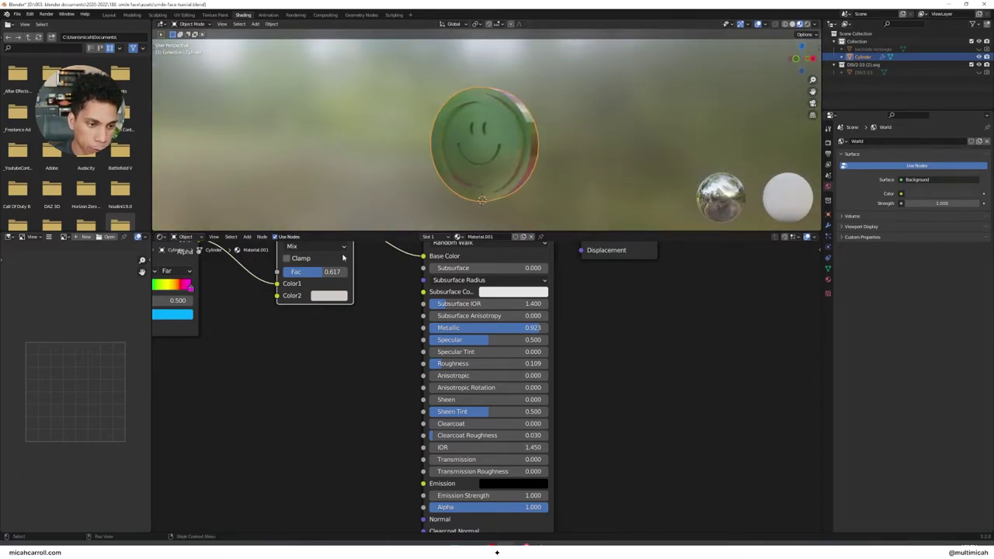
pyautogui.moveTo(307, 272); pyautogui.dragTo(309, 272)
pyautogui.moveTo(522, 132); pyautogui.dragTo(390, 66, button='middle')
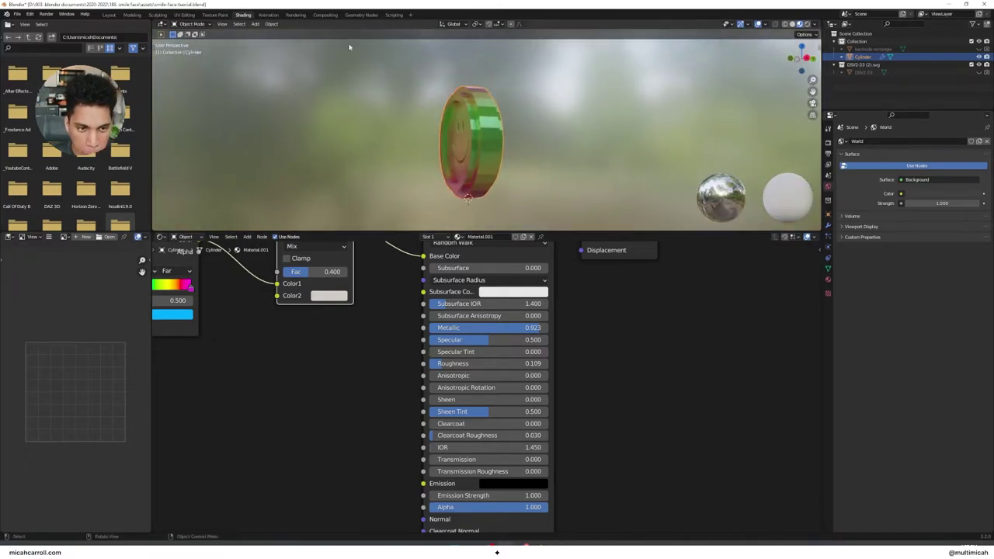
# - Switch to the Layout workspace and apply both Boolean modifiers on the coin
pyautogui.click(106, 15)
pyautogui.moveTo(581, 248); pyautogui.dragTo(559, 237, button='middle')
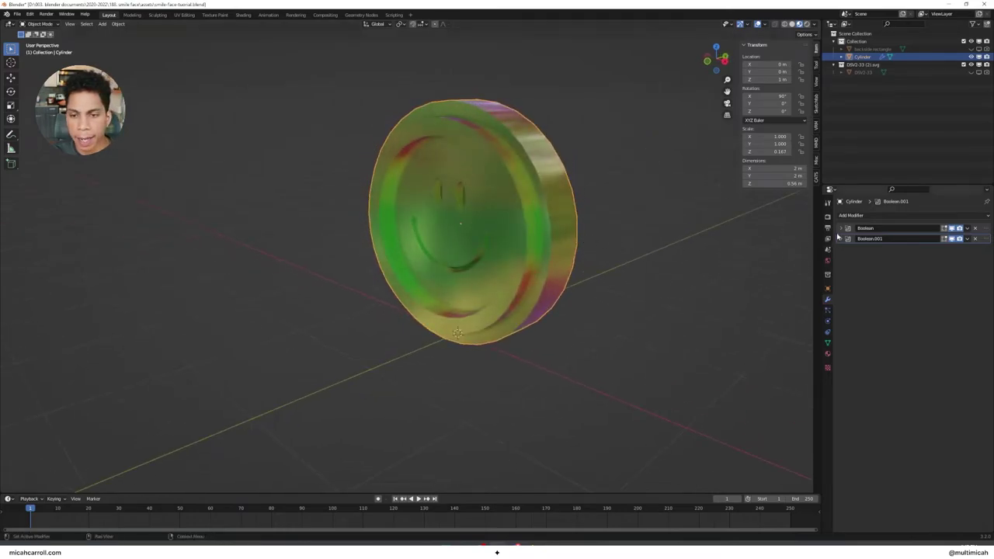
pyautogui.click(938, 230)
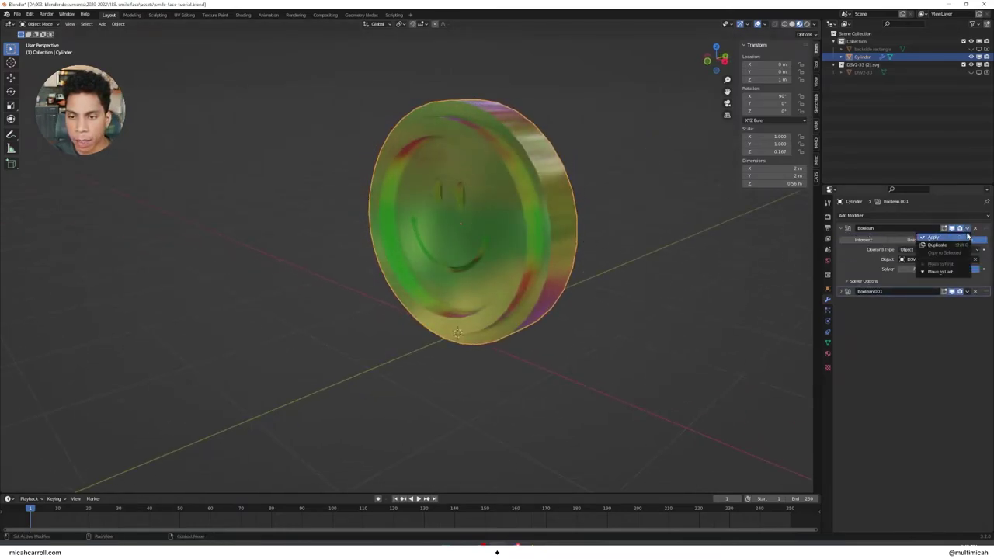
pyautogui.click(613, 295)
pyautogui.moveTo(613, 295); pyautogui.dragTo(651, 297, button='middle')
pyautogui.moveTo(619, 196)
pyautogui.mouseDown(button='middle')
pyautogui.moveTo(531, 179)
pyautogui.moveTo(484, 191)
pyautogui.moveTo(611, 186)
pyautogui.mouseUp(button='middle')
pyautogui.click(519, 282)
pyautogui.moveTo(599, 277); pyautogui.dragTo(544, 288, button='middle')
pyautogui.click(967, 228)
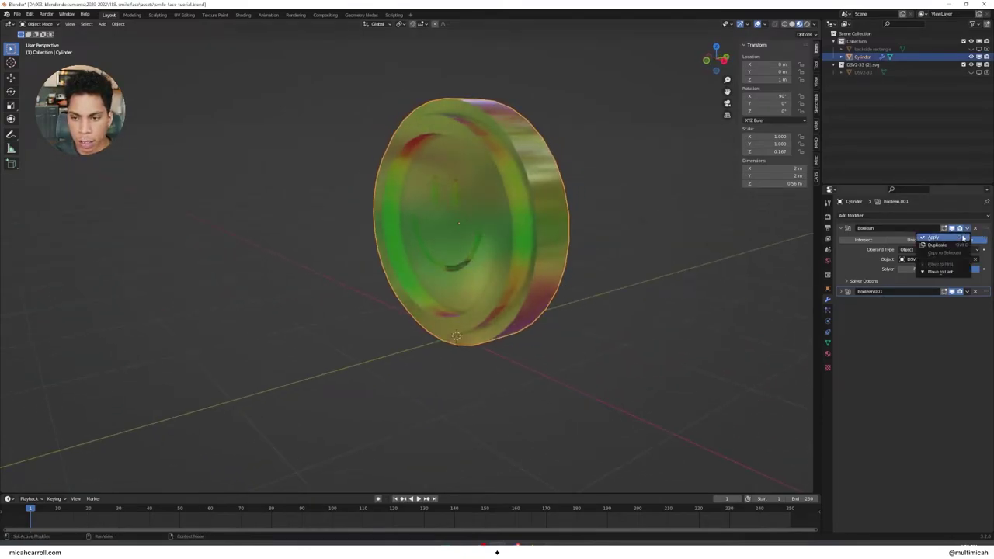
pyautogui.click(963, 236)
pyautogui.click(967, 228)
pyautogui.click(967, 237)
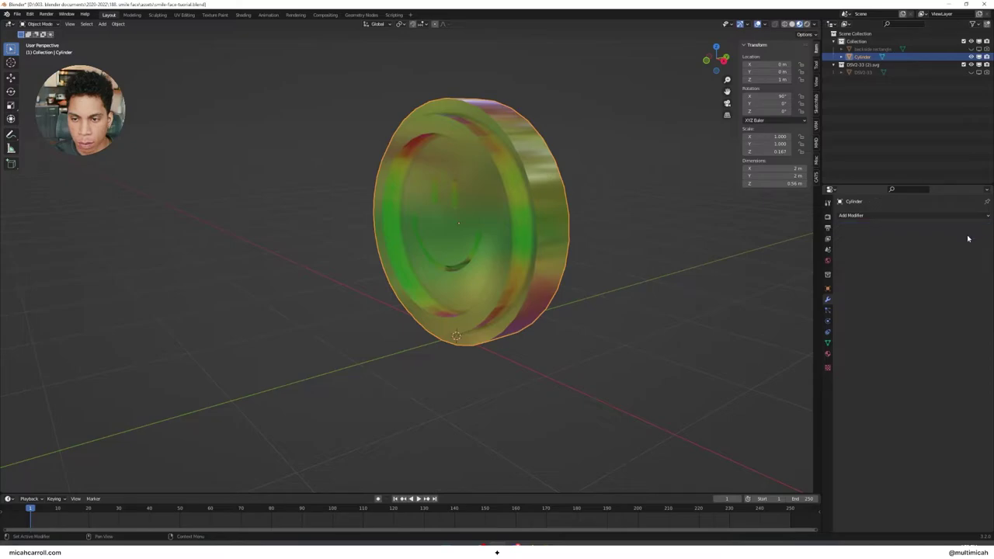
# - Delete the hidden smiley and backside rectangle cutter objects from the scene
pyautogui.click(866, 73)
pyautogui.press('x')
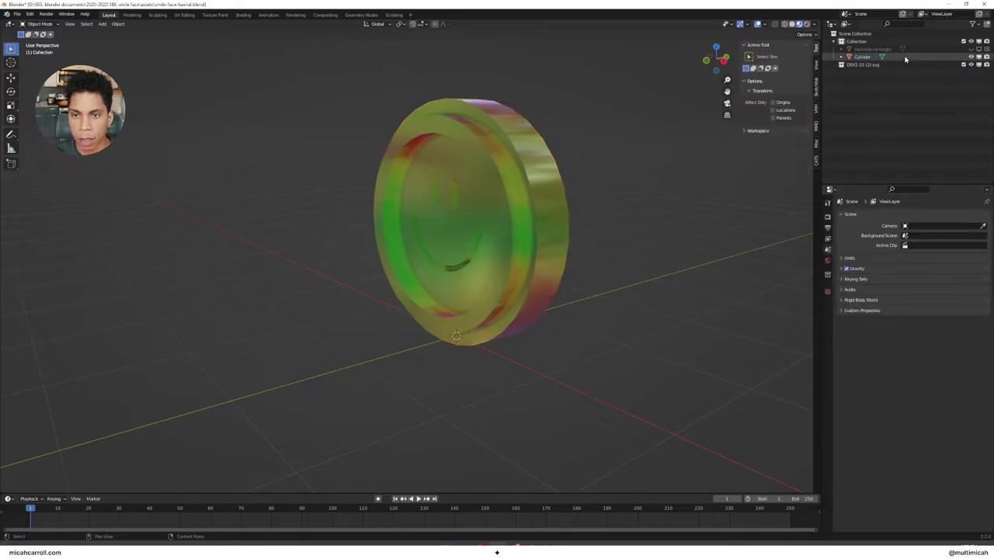
pyautogui.click(898, 50)
pyautogui.press('x')
# - Edit the coin's mesh and shade smooth the loop of faces around the outer side of the front rim
pyautogui.moveTo(628, 207); pyautogui.dragTo(609, 217, button='middle')
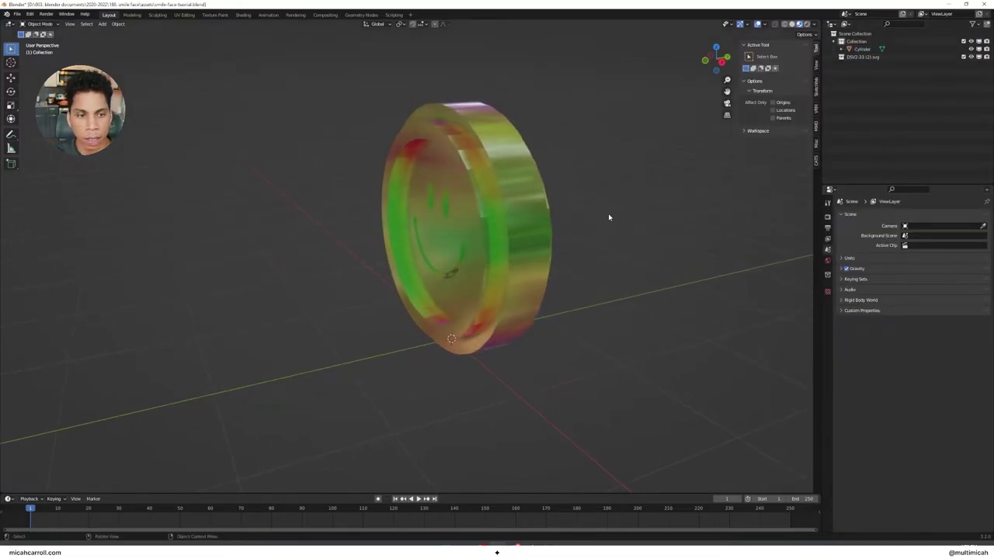
pyautogui.click(547, 216)
pyautogui.moveTo(539, 207); pyautogui.dragTo(474, 228, button='middle')
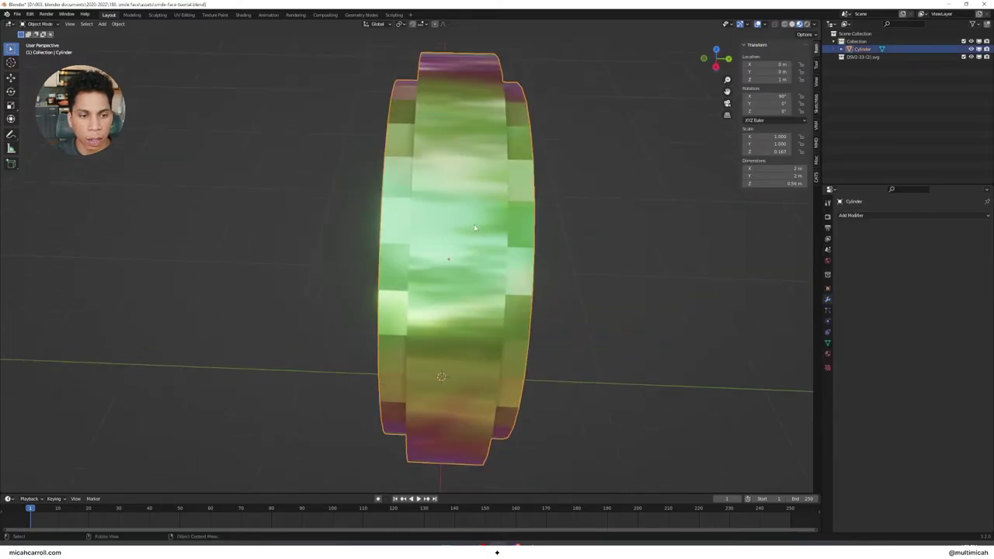
pyautogui.moveTo(456, 95); pyautogui.dragTo(423, 113, button='middle')
pyautogui.press('Tab')
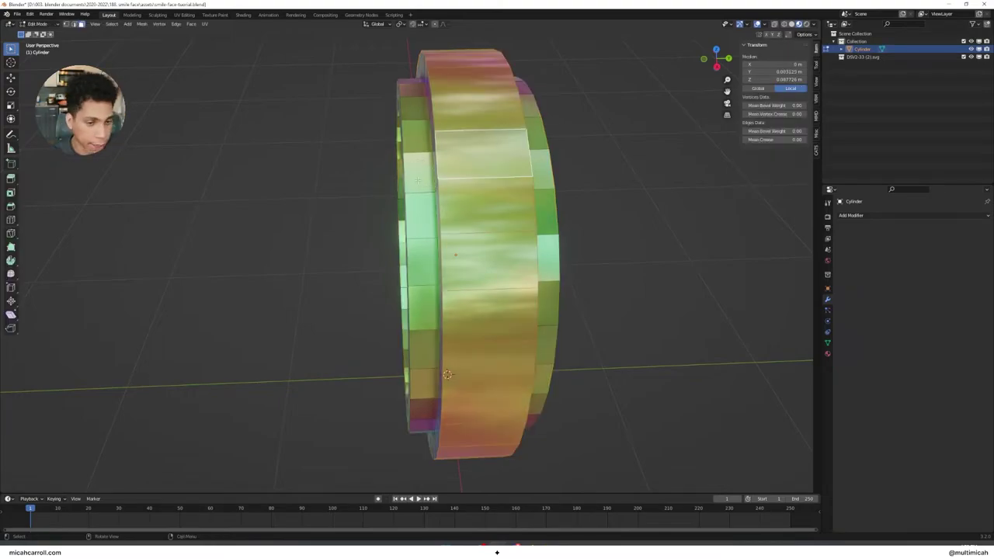
pyautogui.click(419, 148)
pyautogui.rightClick(419, 147)
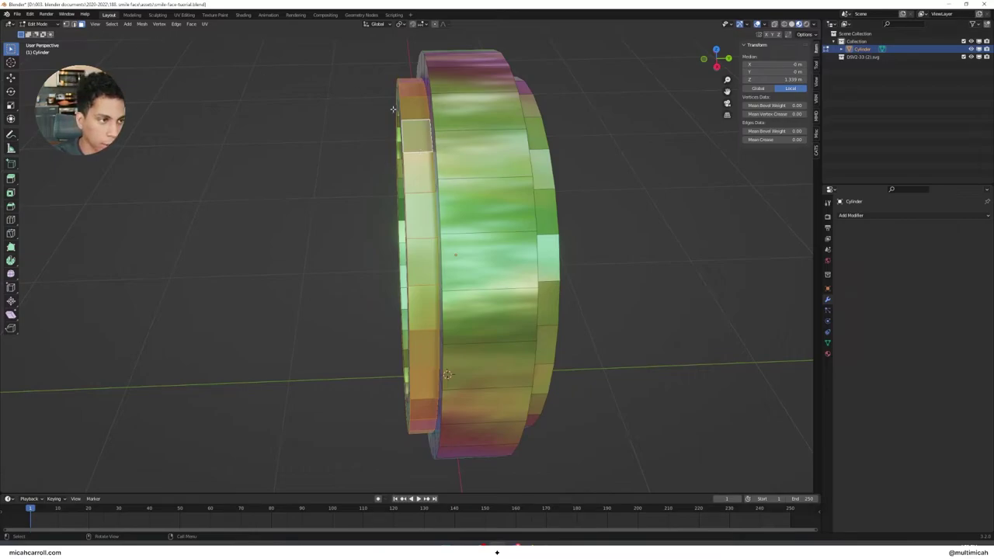
pyautogui.rightClick(423, 141)
pyautogui.click(423, 140)
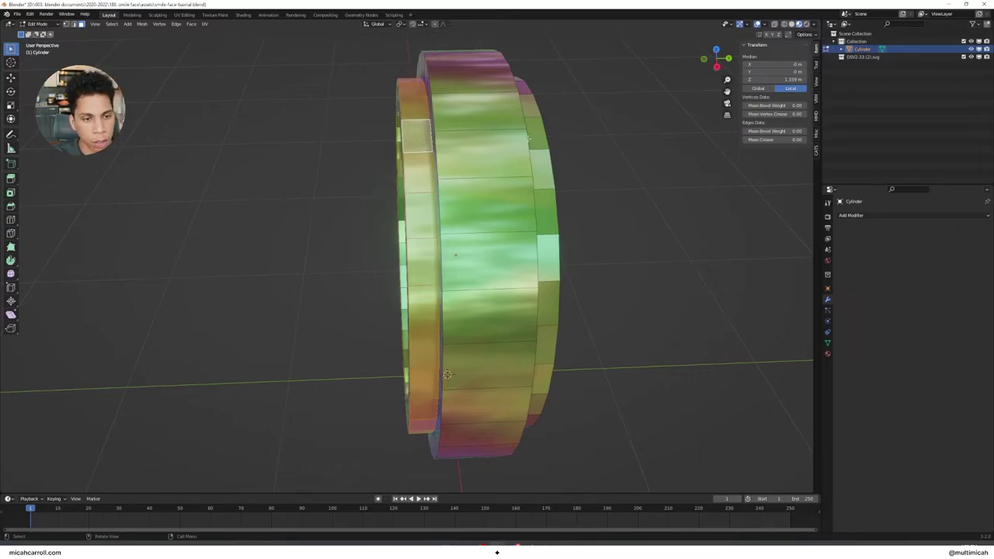
# - Shade smooth the loop of faces around the outer side of the coin's back rim
pyautogui.click(536, 137)
pyautogui.click(601, 148)
pyautogui.click(548, 167)
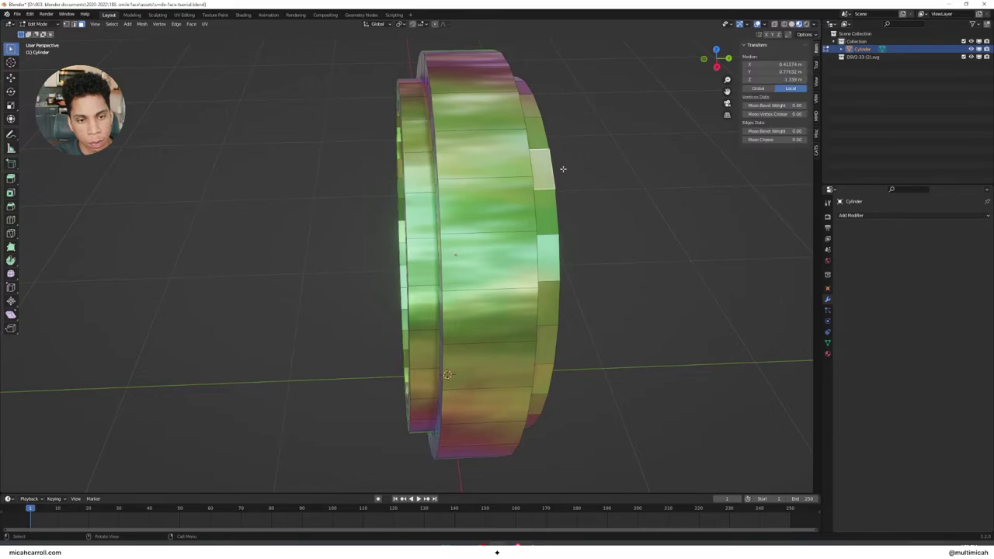
pyautogui.moveTo(556, 169); pyautogui.dragTo(517, 175, button='middle')
pyautogui.press('a')
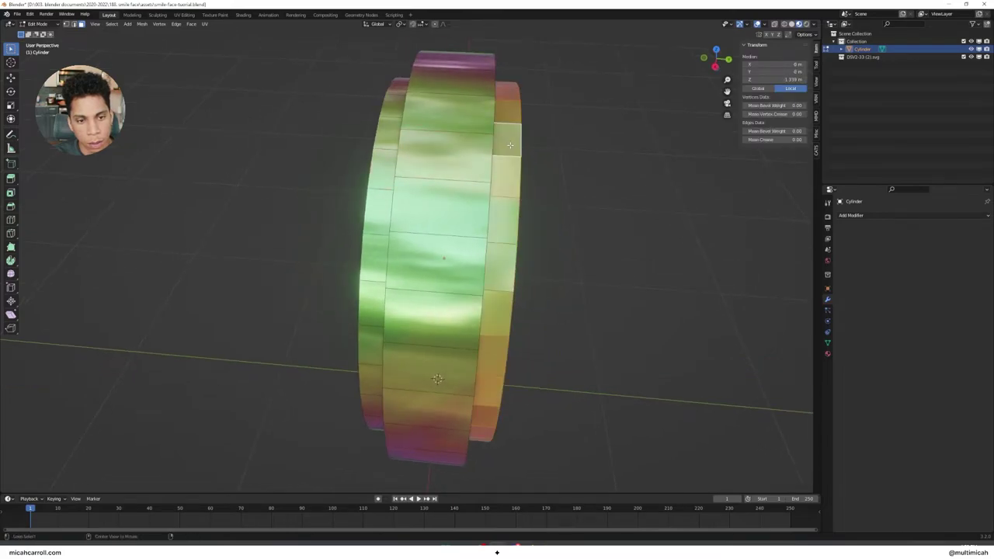
pyautogui.rightClick(510, 149)
pyautogui.click(475, 145)
# - Shade smooth the loop of faces along the inner wall of the coin's back recess
pyautogui.moveTo(510, 147); pyautogui.dragTo(526, 147, button='middle')
pyautogui.press('Tab')
pyautogui.press('Tab')
pyautogui.moveTo(399, 162); pyautogui.dragTo(497, 125, button='middle')
pyautogui.click(500, 123)
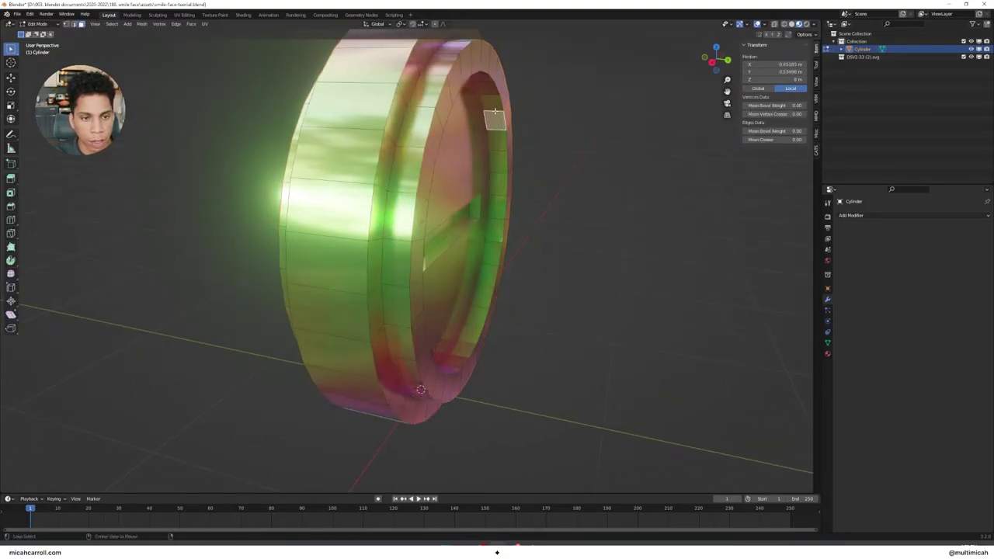
pyautogui.keyDown('alt'); pyautogui.click(495, 111); pyautogui.keyUp('alt')
pyautogui.rightClick(495, 110)
pyautogui.click(495, 122)
# - Shade smooth the inner wall of the recess around the smiley and return to Object Mode
pyautogui.moveTo(494, 122); pyautogui.dragTo(535, 103, button='middle')
pyautogui.moveTo(492, 136); pyautogui.dragTo(439, 128, button='middle')
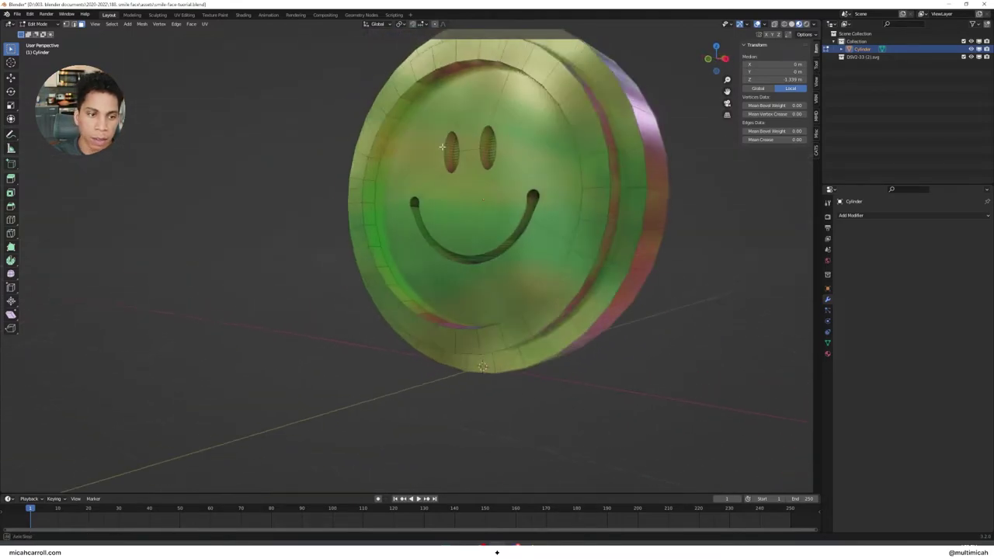
pyautogui.rightClick(397, 120)
pyautogui.click(398, 120)
pyautogui.press('Tab')
# - View the whole coin from the front and save the file
pyautogui.moveTo(355, 133); pyautogui.dragTo(442, 178, button='middle')
pyautogui.scroll(-3, 449, 174)
pyautogui.hotkey('ctrl', 's')
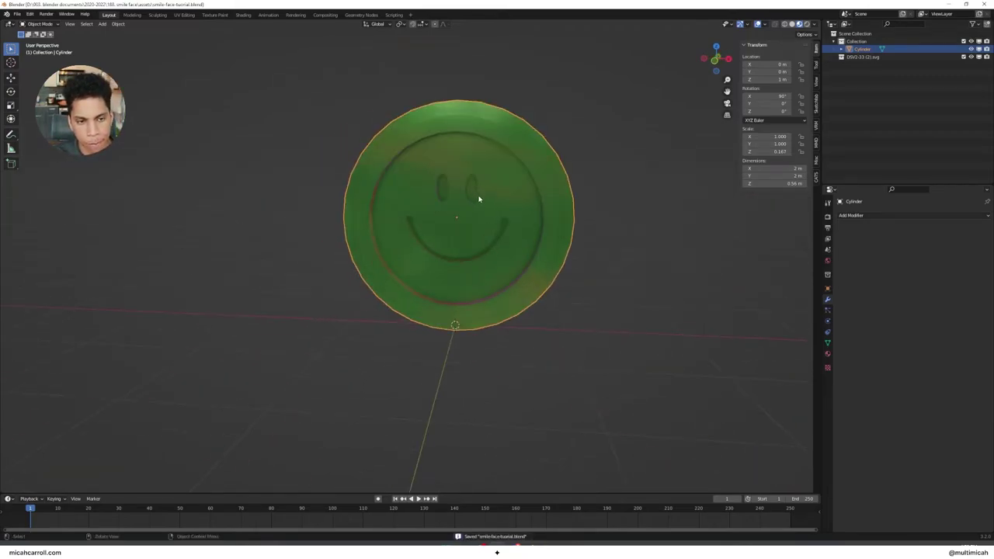
# - Delete the empty SVG collection from the scene
pyautogui.click(868, 57)
pyautogui.press('Delete')
pyautogui.moveTo(462, 345); pyautogui.dragTo(429, 336, button='middle')
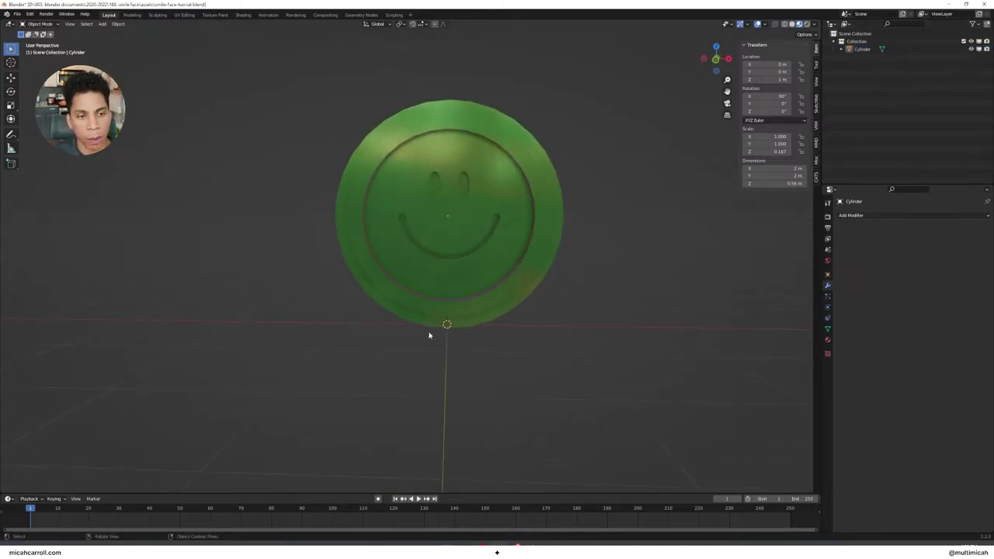
pyautogui.moveTo(613, 295); pyautogui.dragTo(551, 313, button='middle')
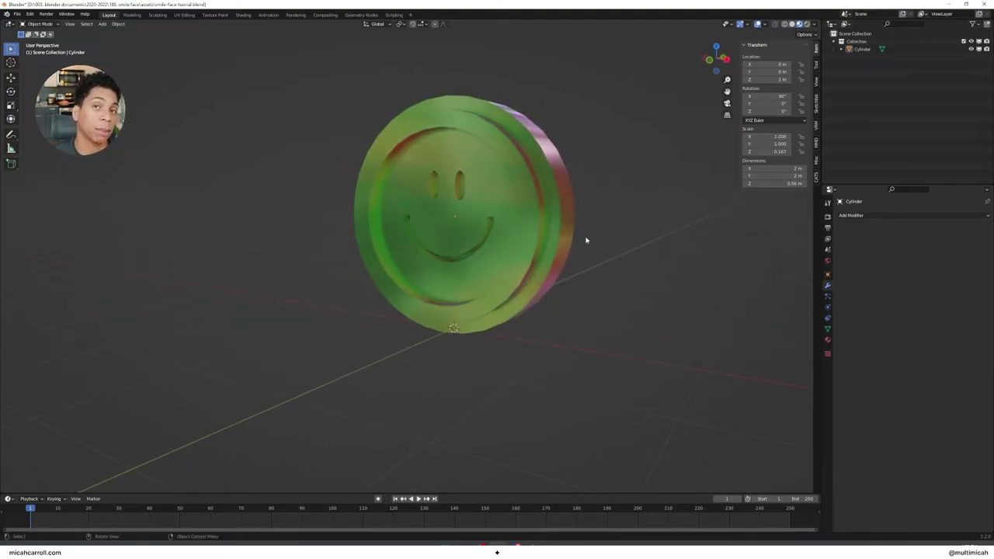
pyautogui.moveTo(611, 316); pyautogui.dragTo(617, 317, button='middle')
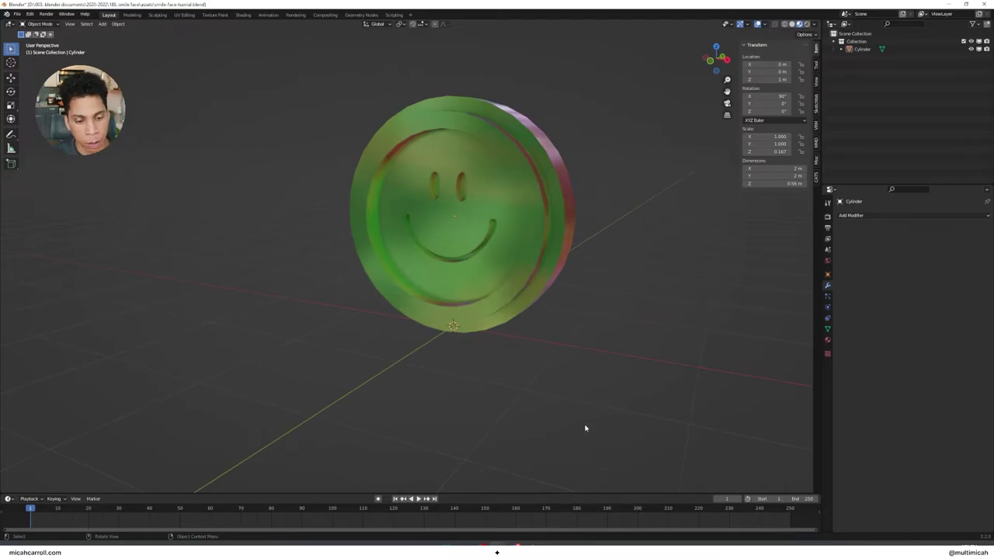
pyautogui.hotkey('alt', 'Tab')
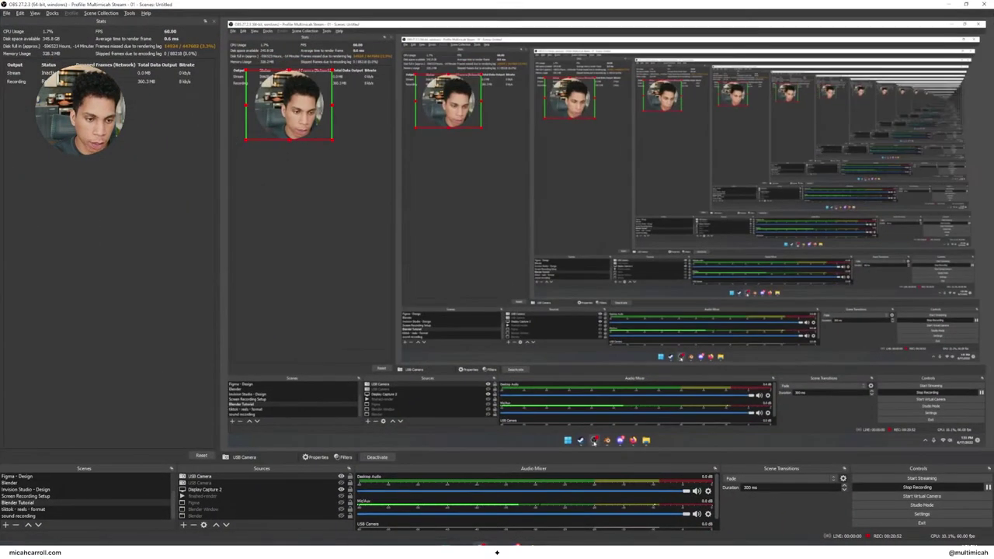
pyautogui.hotkey('alt', 'Tab')
# - Switch to the front orthographic view and add a camera to the scene
pyautogui.scroll(-2, 630, 237)
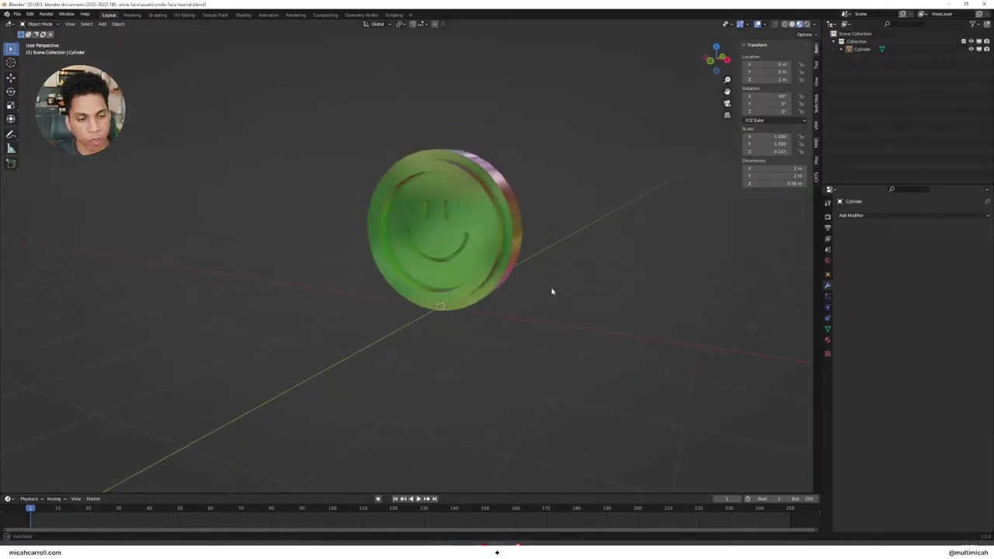
pyautogui.moveTo(551, 287); pyautogui.dragTo(583, 284, button='middle')
pyautogui.press('`')
pyautogui.click(545, 262)
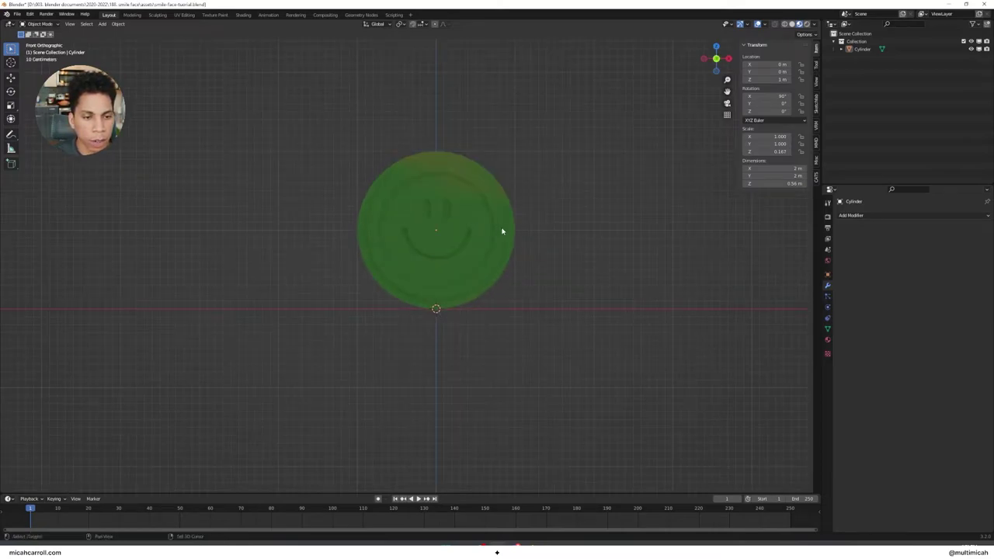
pyautogui.hotkey('shift', 'a')
pyautogui.click(512, 346)
# - Move the camera along Y to about -4.68 m so it stands in front of the coin
pyautogui.moveTo(512, 345); pyautogui.dragTo(531, 351, button='middle')
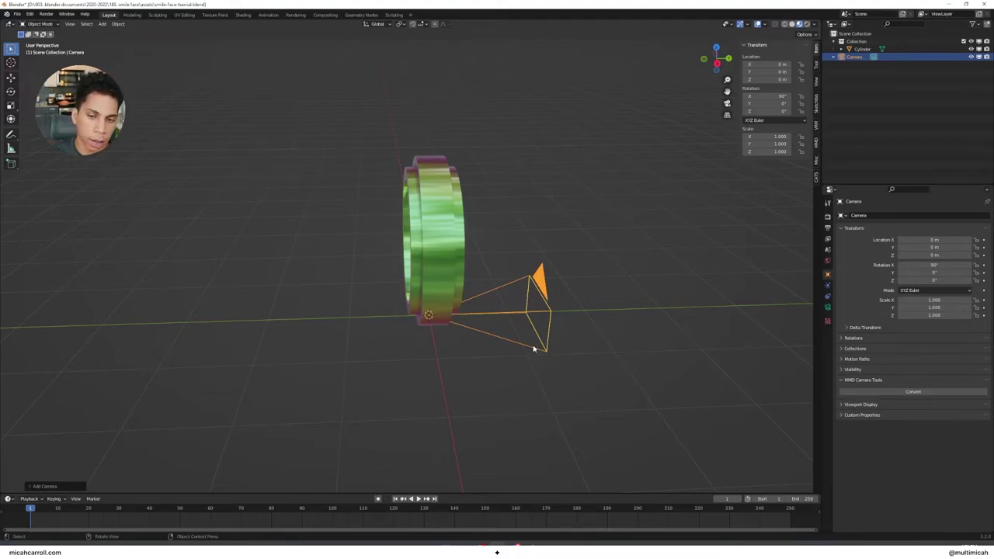
pyautogui.press('g')
pyautogui.press('y')
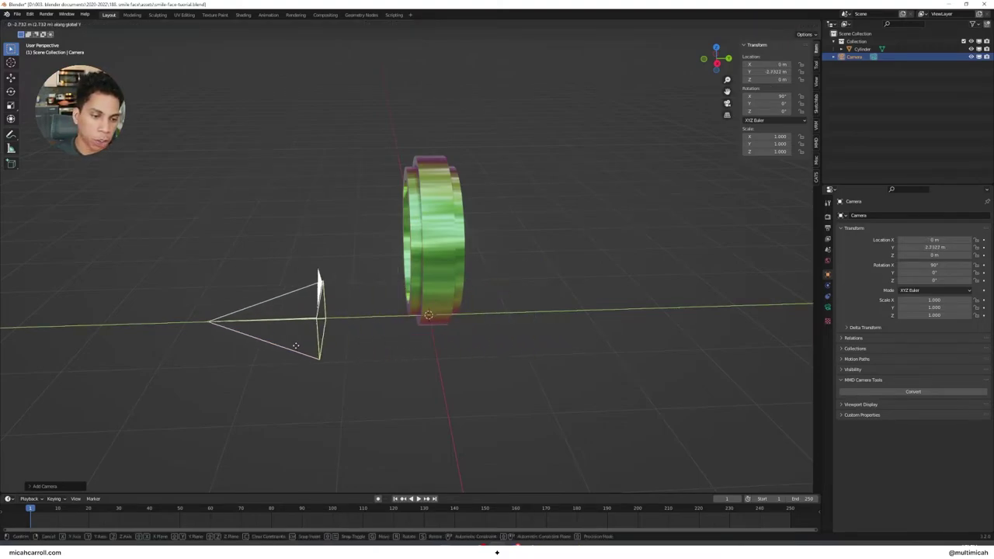
pyautogui.click(150, 344)
# - Split the 3D viewport vertically into two areas and show the camera view in the second one
pyautogui.rightClick(465, 498)
pyautogui.click(460, 491)
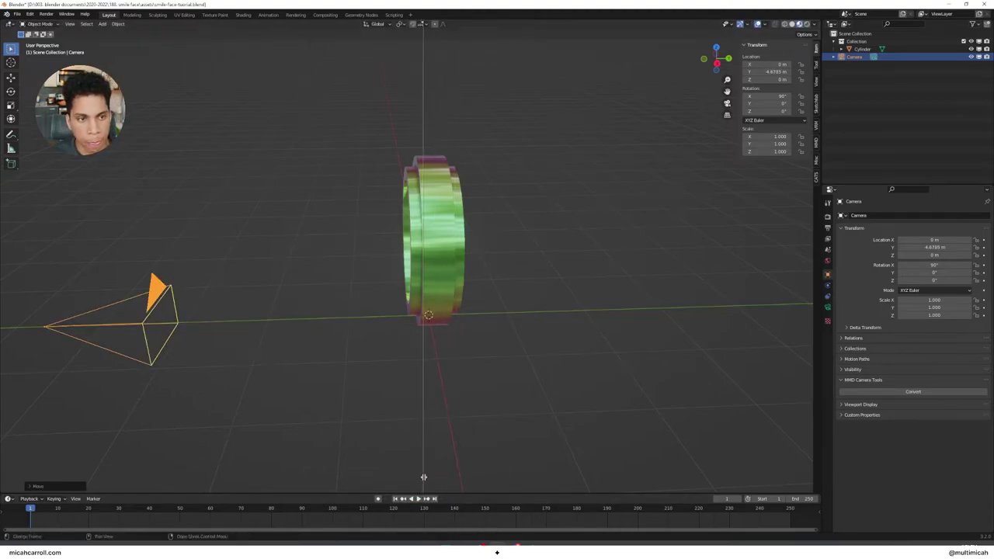
pyautogui.click(420, 474)
pyautogui.press('`')
# - Raise the camera along Z to about 1.01 m and move it back along Y to about -6.22 m
pyautogui.moveTo(180, 339); pyautogui.dragTo(264, 326, button='middle')
pyautogui.press('g')
pyautogui.press('z')
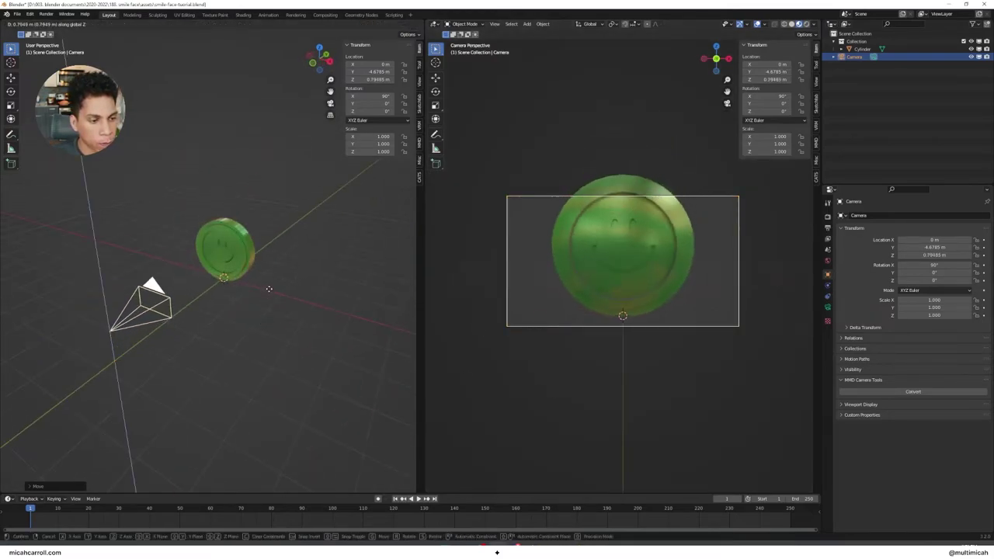
pyautogui.press('y')
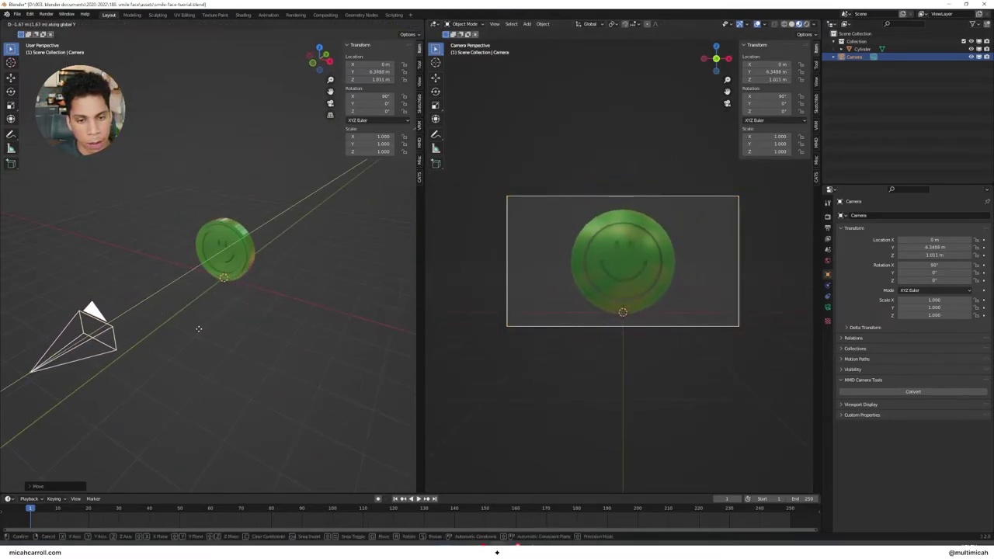
pyautogui.click(251, 337)
pyautogui.moveTo(251, 337); pyautogui.dragTo(259, 316, button='middle')
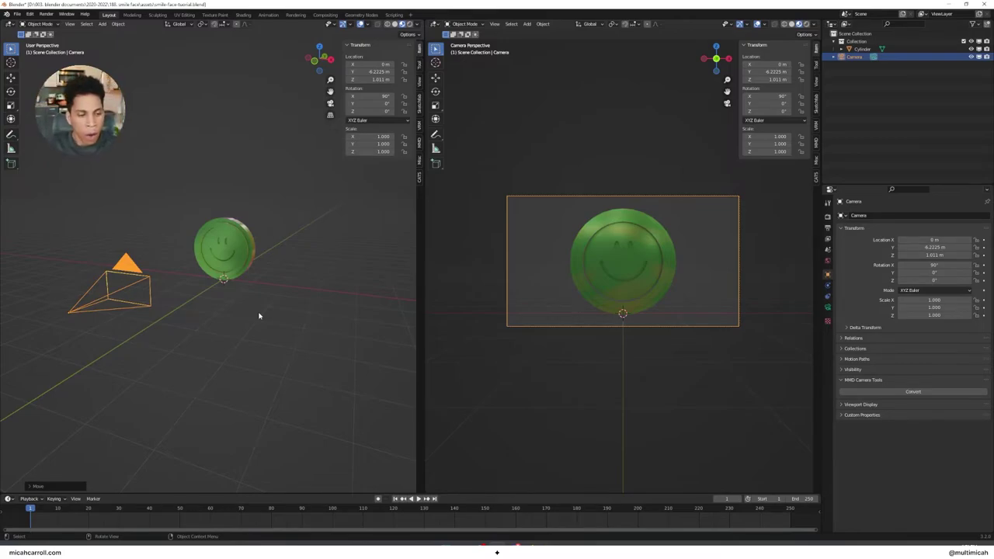
# - Walk the camera to a low, angled view of the coin at about X -2.66 m, Y -5.47 m, Z -0.30 m, turned about -26.3° around Z
pyautogui.hotkey('shift', '`')
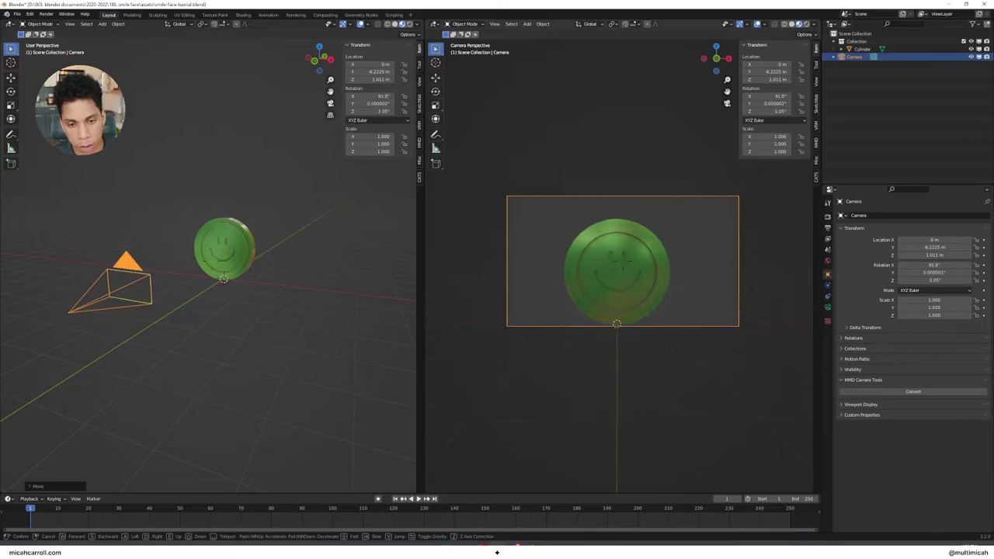
pyautogui.press('a')
pyautogui.press('w')
pyautogui.press('d')
pyautogui.press('s')
pyautogui.press('a')
pyautogui.press('w')
pyautogui.press('d')
pyautogui.press('s')
pyautogui.press('w')
pyautogui.press('a')
pyautogui.press('s')
pyautogui.press('d')
pyautogui.press('s')
pyautogui.press('d')
pyautogui.press('a')
pyautogui.press('s')
pyautogui.press('q')
pyautogui.press('a')
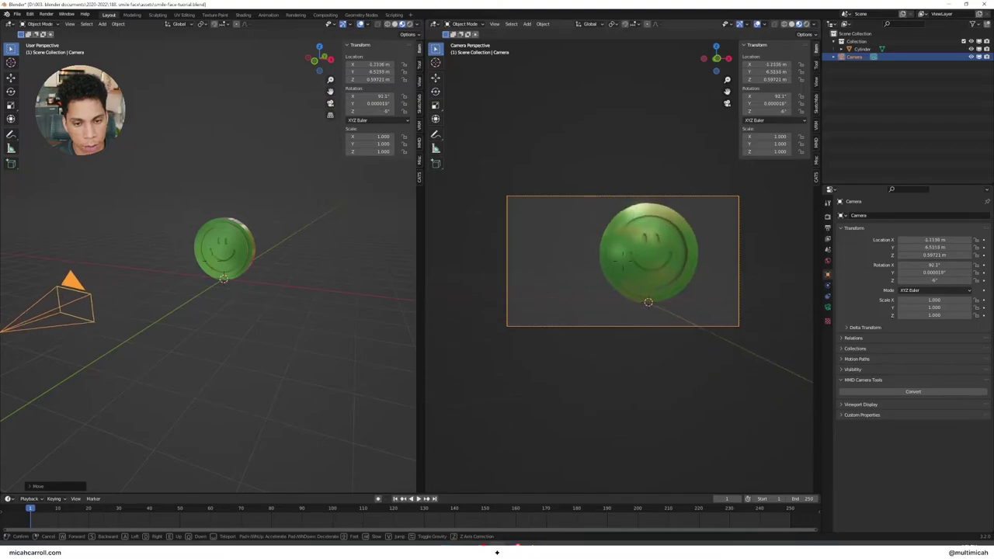
pyautogui.press('w')
pyautogui.press('a')
pyautogui.press('s')
pyautogui.press('q')
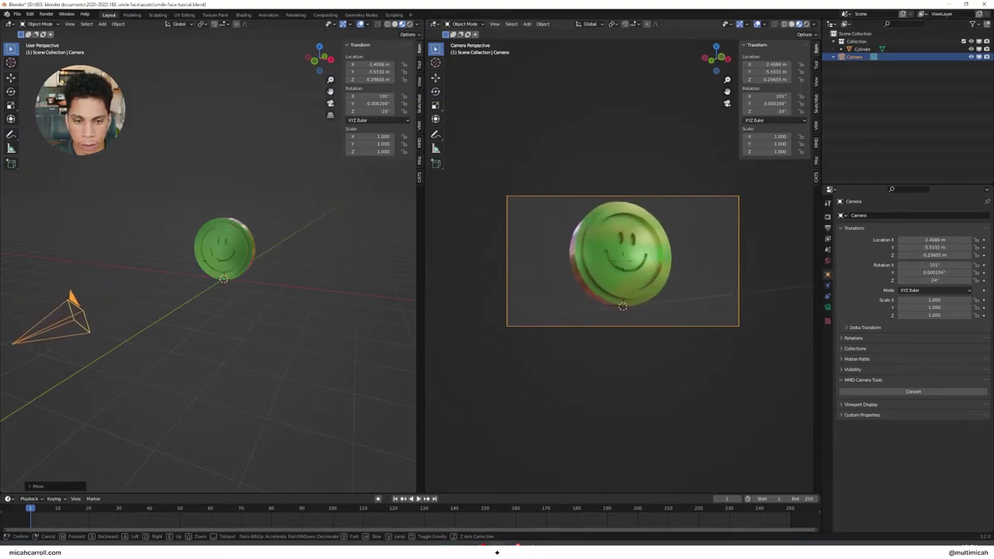
pyautogui.press('a')
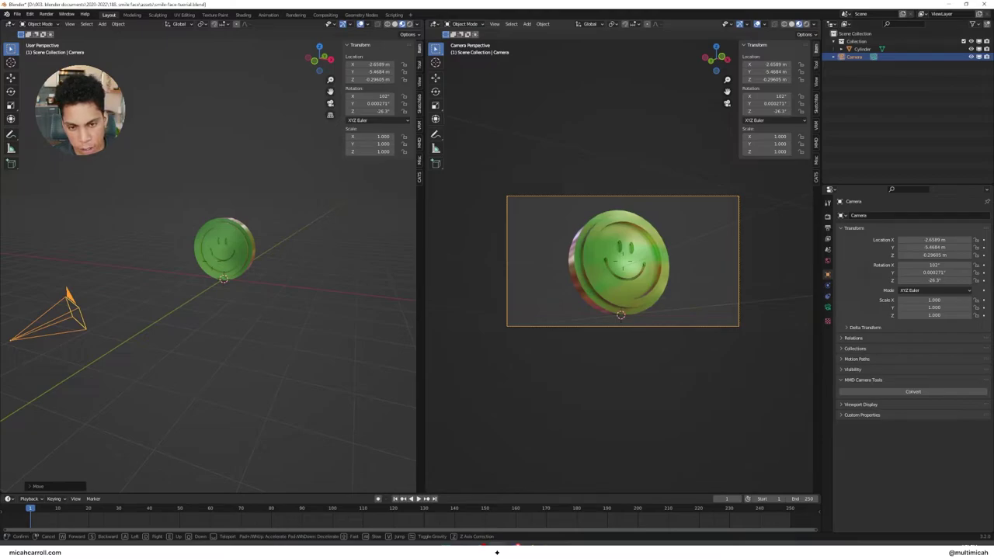
pyautogui.press('Return')
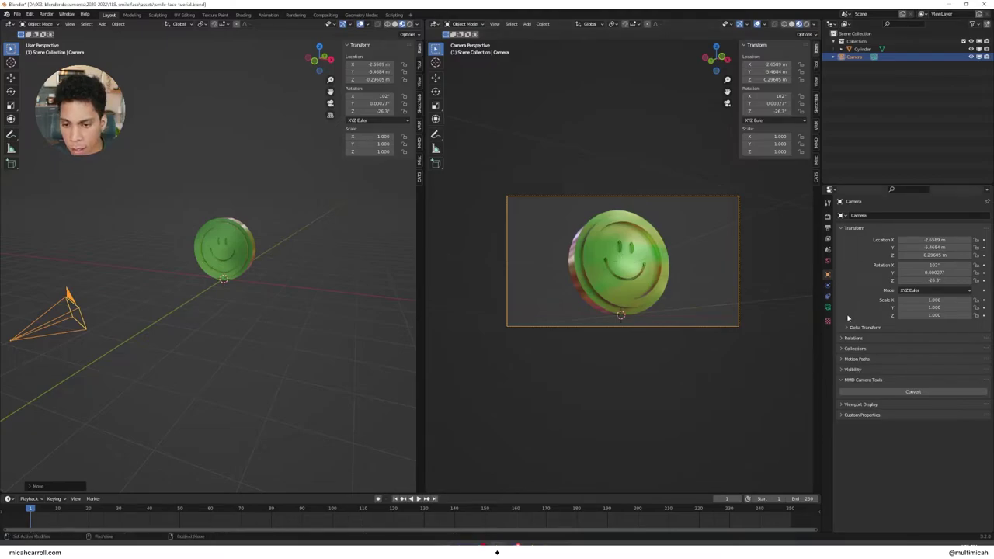
# - Set the camera's passepartout opacity to about 0.821 and show only the Center composition guide, with Thirds off
pyautogui.click(827, 306)
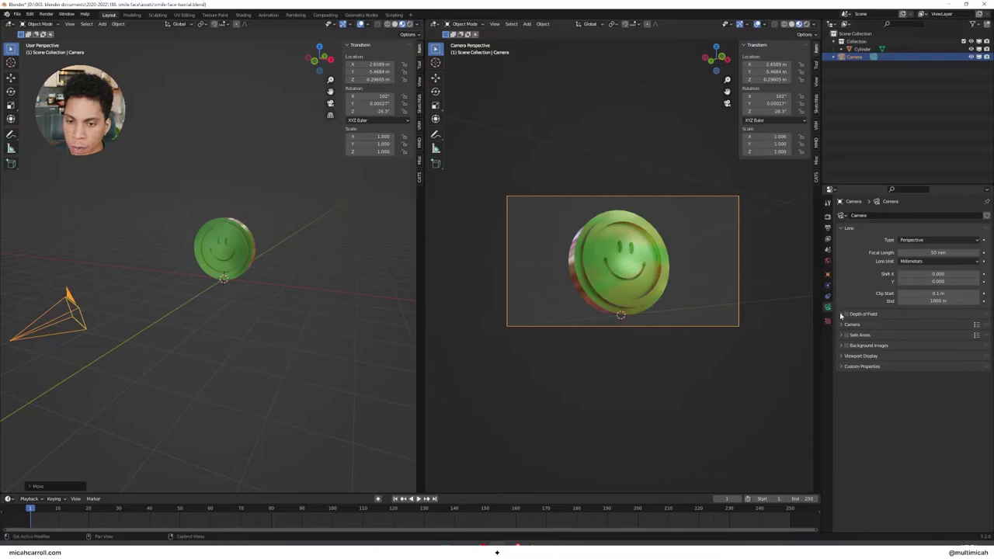
pyautogui.click(847, 356)
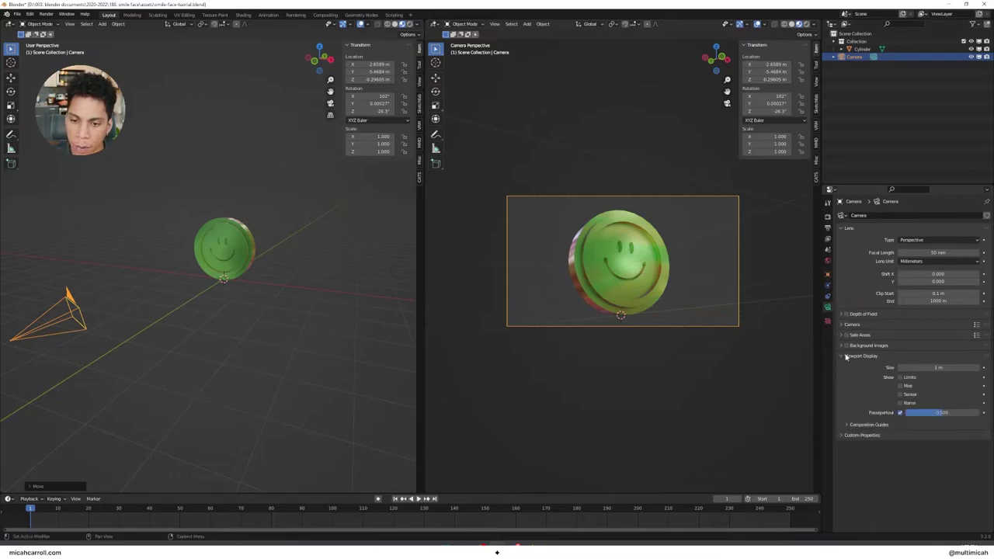
pyautogui.click(910, 413)
pyautogui.click(937, 423)
pyautogui.moveTo(945, 415); pyautogui.dragTo(968, 415)
pyautogui.click(881, 426)
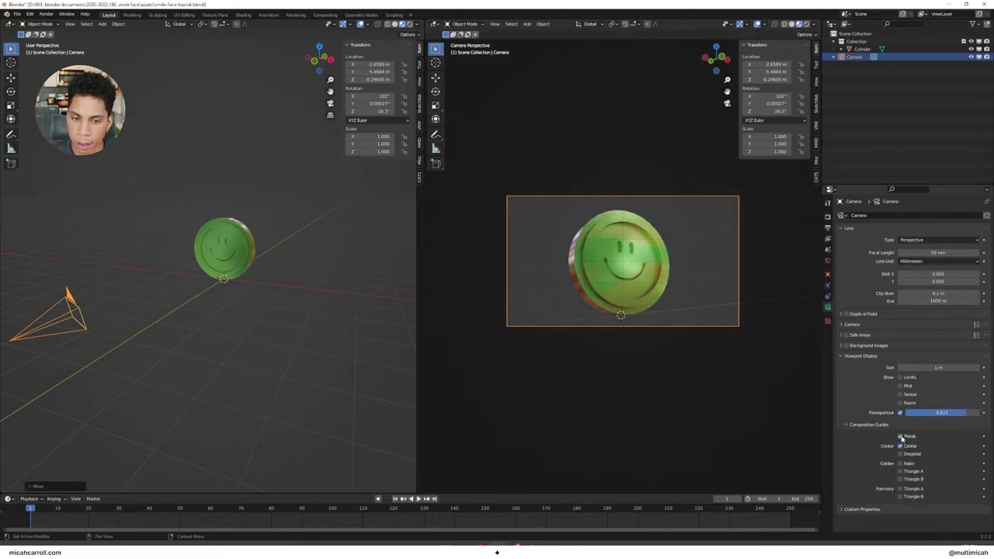
pyautogui.click(901, 436)
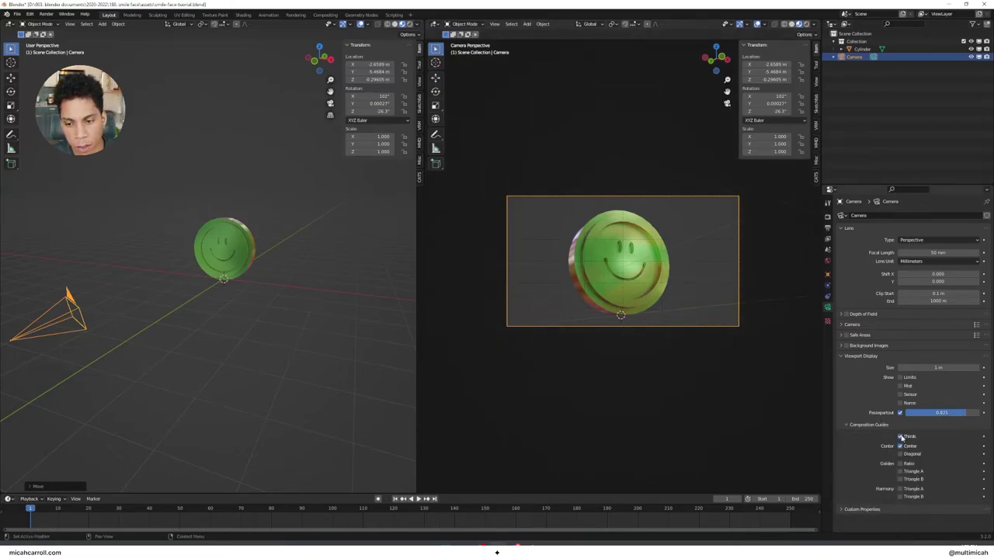
# - Walk the camera to about X -2.86 m, Y -5.23 m, Z -0.27 m to center the coin on the guide, and select the coin
pyautogui.hotkey('shift', '`')
pyautogui.press('w')
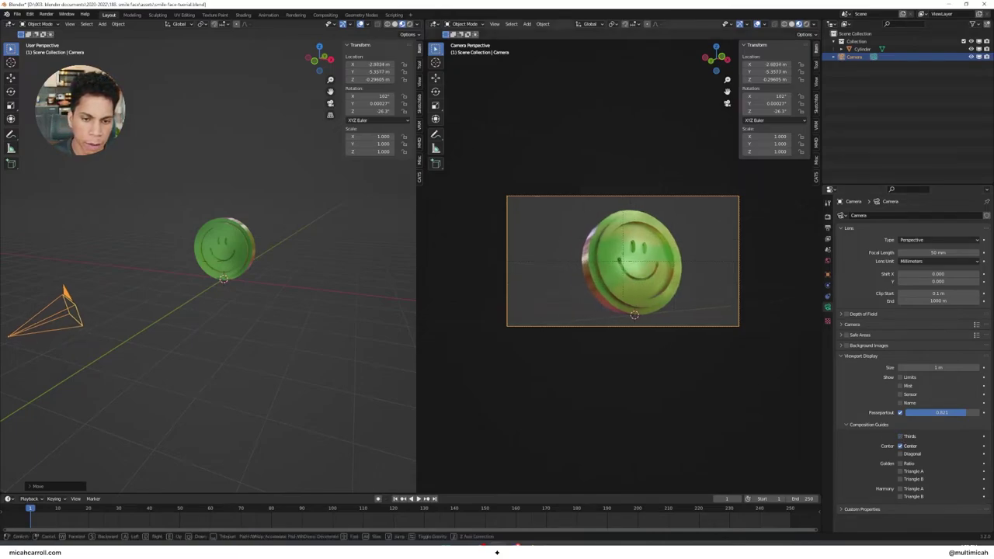
pyautogui.click(624, 265)
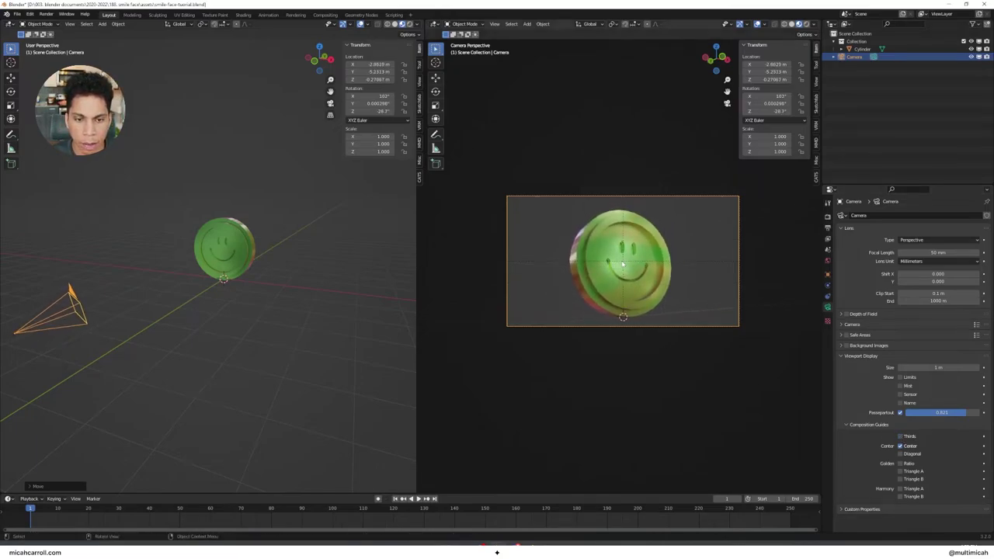
pyautogui.click(347, 265)
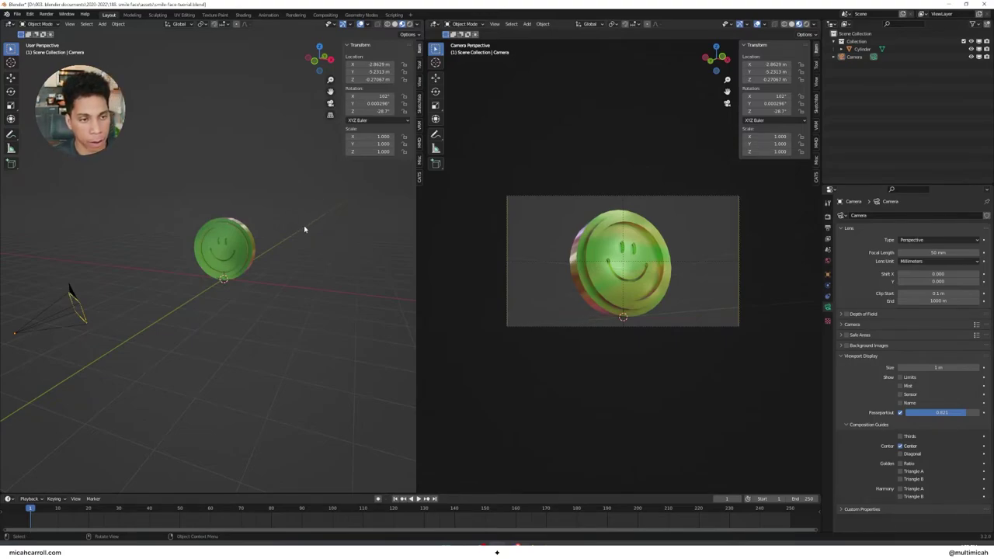
pyautogui.click(243, 250)
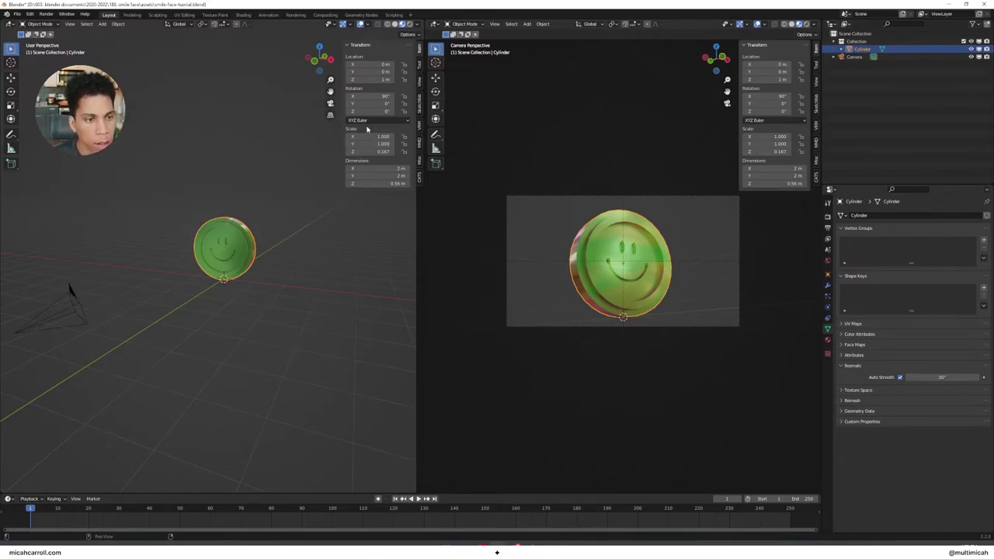
pyautogui.moveTo(377, 103); pyautogui.dragTo(661, 111)
pyautogui.hotkey('ctrl', 'z')
pyautogui.hotkey('ctrl', 'z')
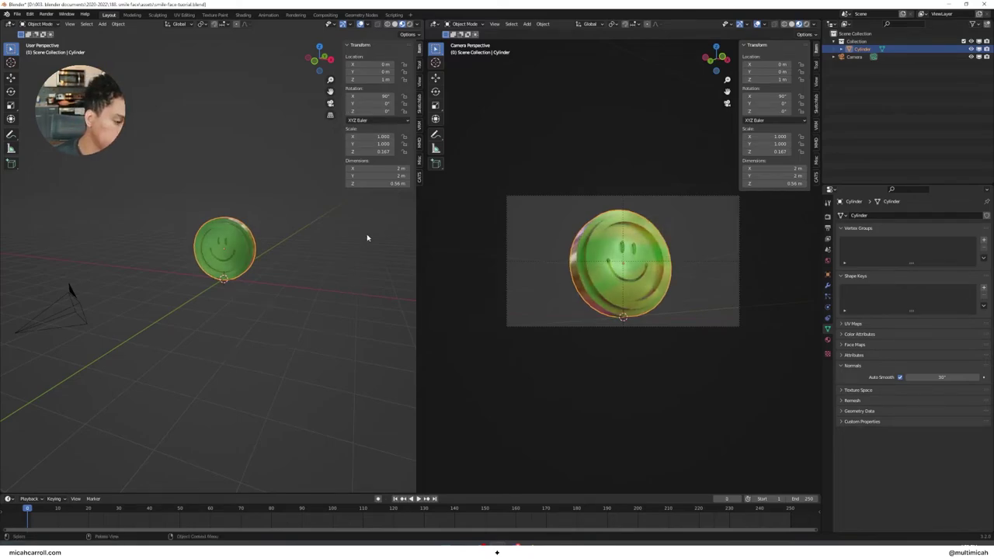
# - Keyframe the coin's rotation with Z at 0° on frame 0 and at 360° on frame 250
pyautogui.rightClick(369, 111)
pyautogui.click(367, 107)
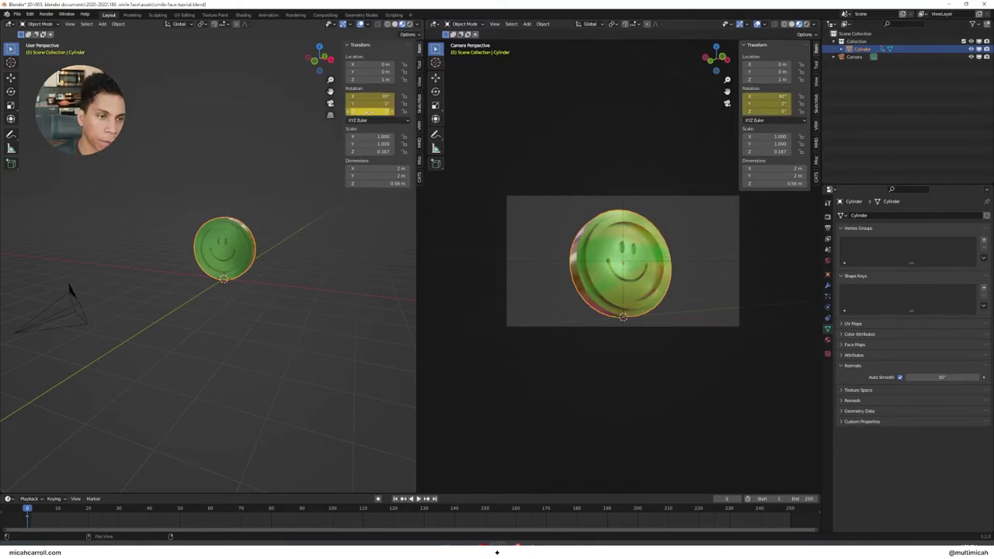
pyautogui.hotkey('shift', 'Right')
pyautogui.click(368, 111)
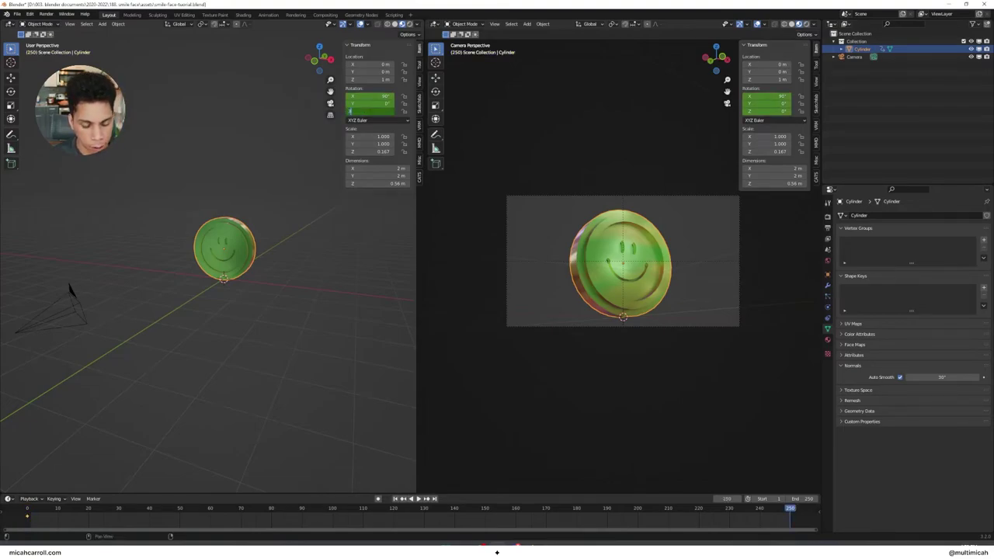
pyautogui.write('360')
pyautogui.press('Return')
pyautogui.rightClick(368, 111)
pyautogui.click(366, 107)
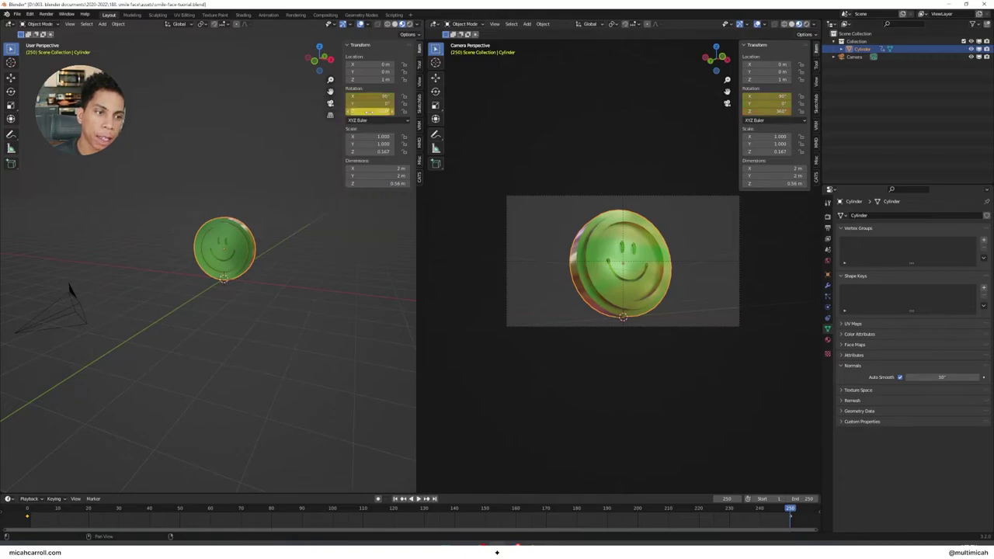
# - Play back the coin's spin animation from the start and return the playhead to frame 0
pyautogui.hotkey('shift', 'Left')
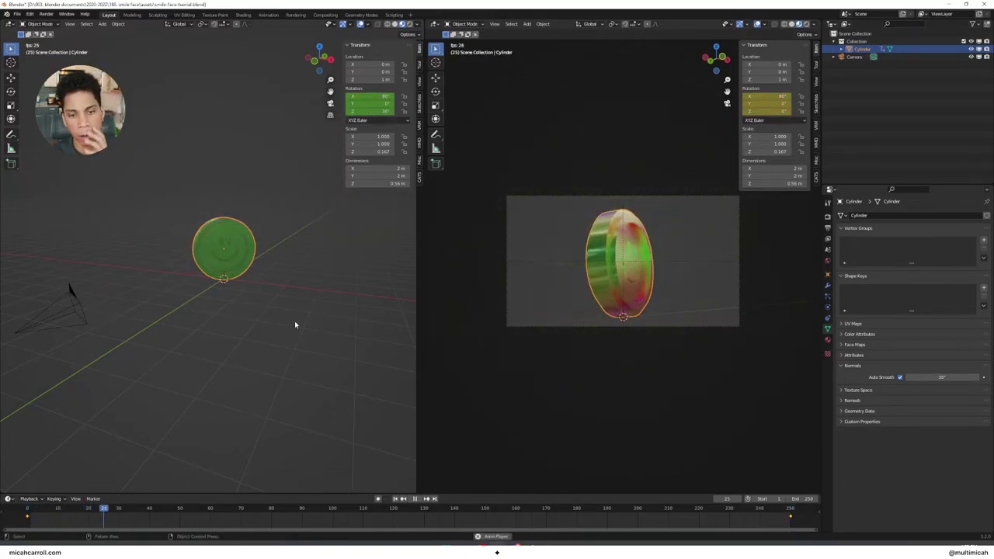
pyautogui.click(301, 323)
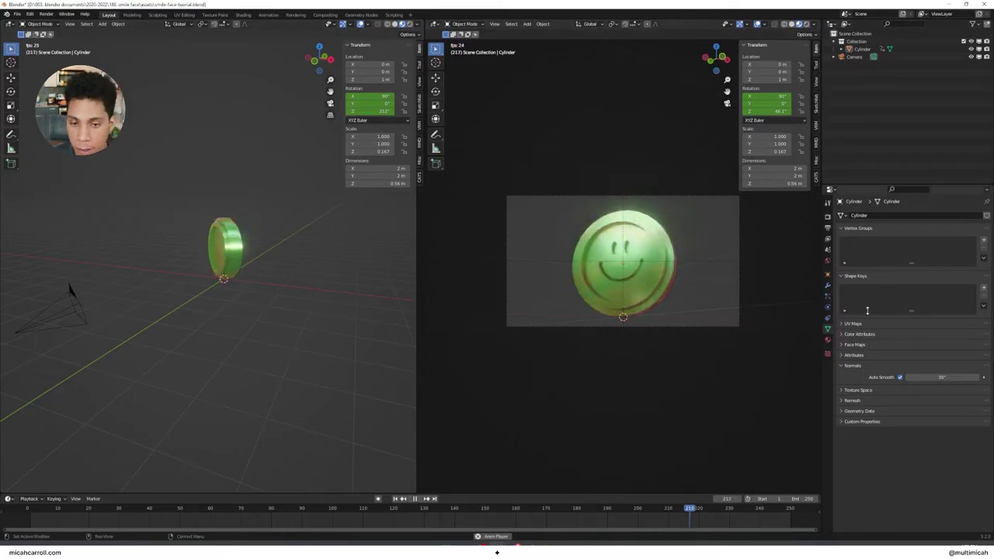
pyautogui.press('space')
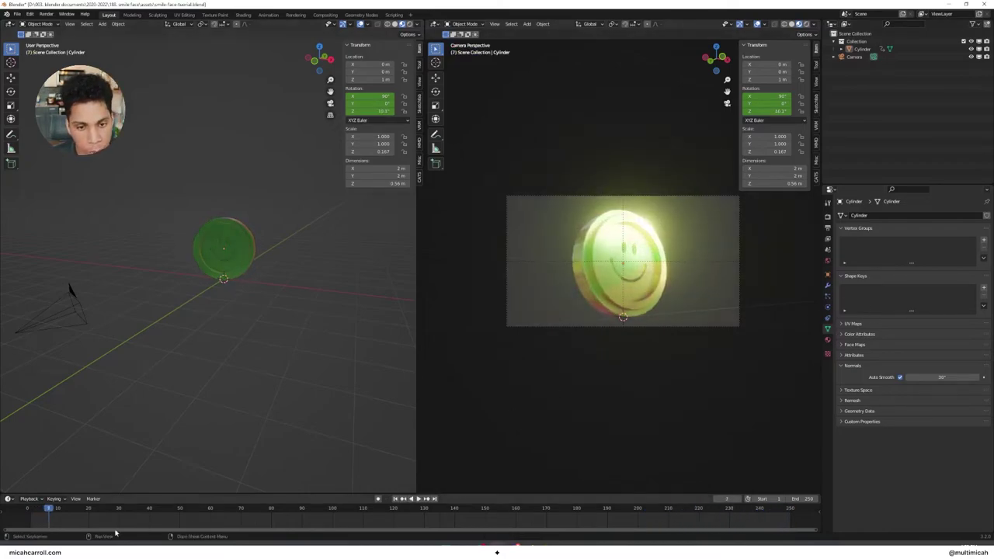
pyautogui.moveTo(48, 506); pyautogui.dragTo(27, 509)
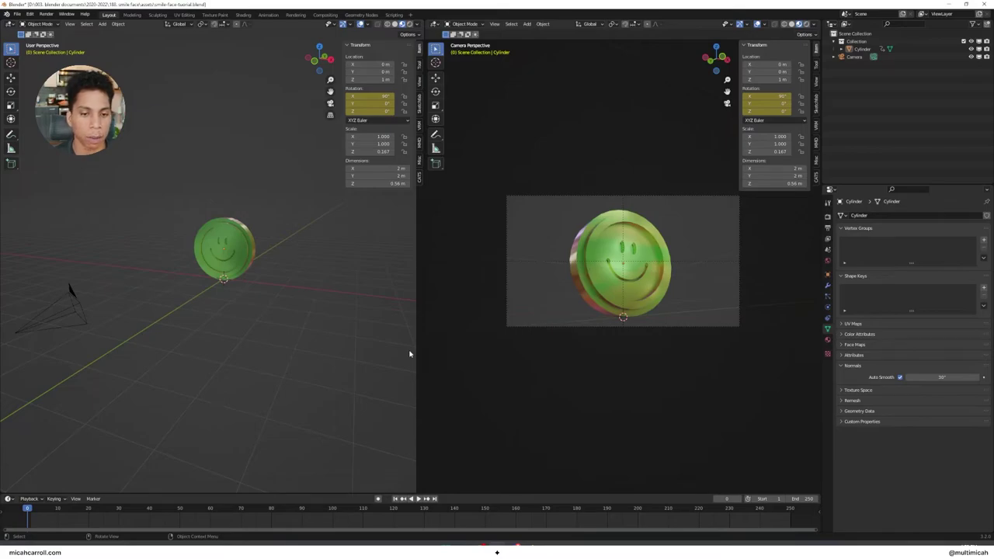
# - Save the file and switch the camera view to Rendered shading with the coin selected
pyautogui.hotkey('ctrl', 's')
pyautogui.click(237, 256)
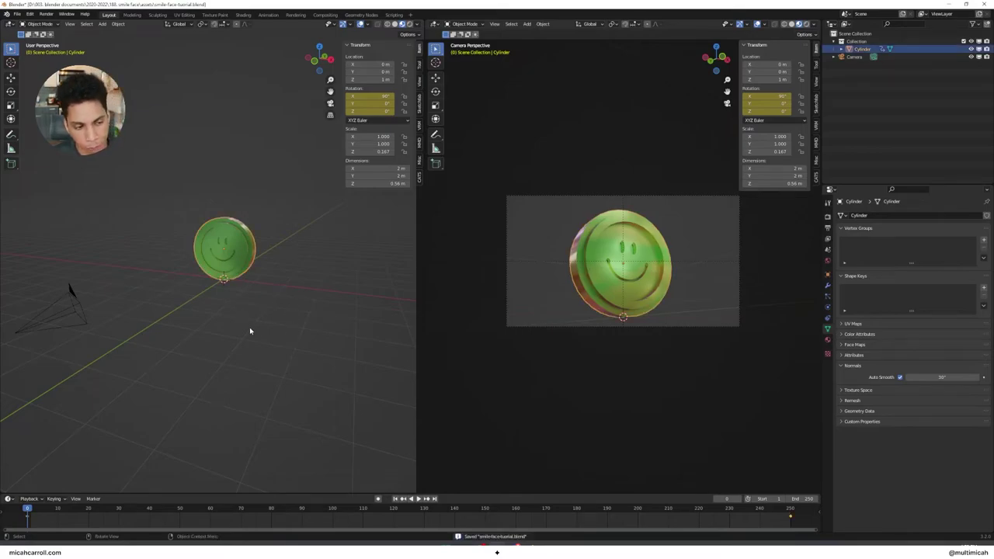
pyautogui.press('z')
pyautogui.click(642, 271)
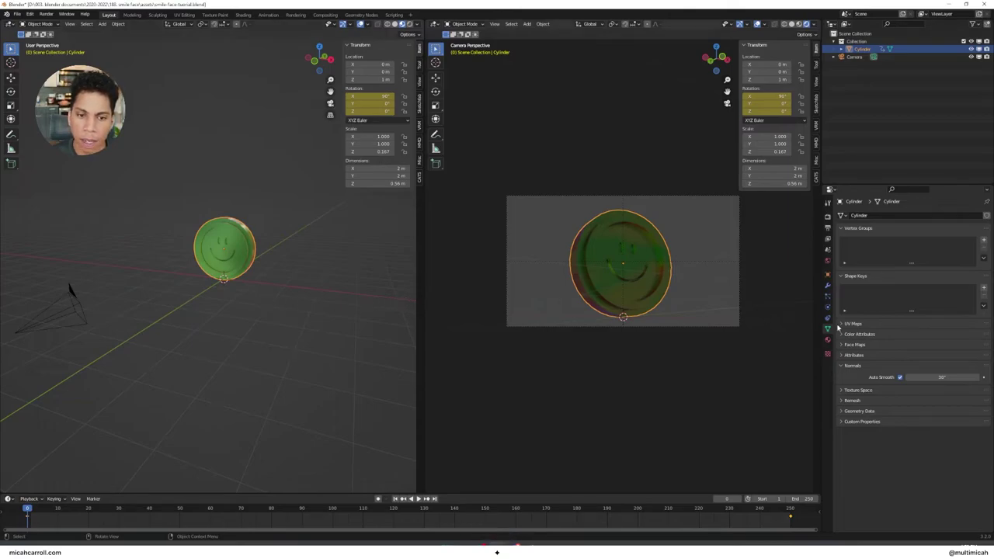
# - Set the world background strength to 0 and deselect the coin
pyautogui.click(828, 262)
pyautogui.moveTo(943, 278); pyautogui.dragTo(870, 278)
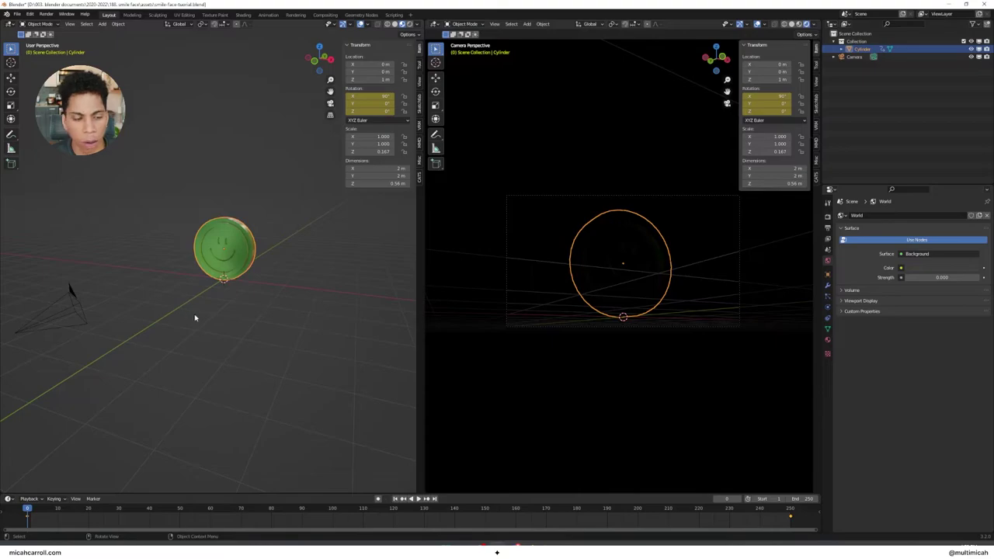
pyautogui.click(323, 340)
# - Add an empty at the coin's center, about 0.9 m up the Z axis, and rename it controller
pyautogui.hotkey('shift', 'a')
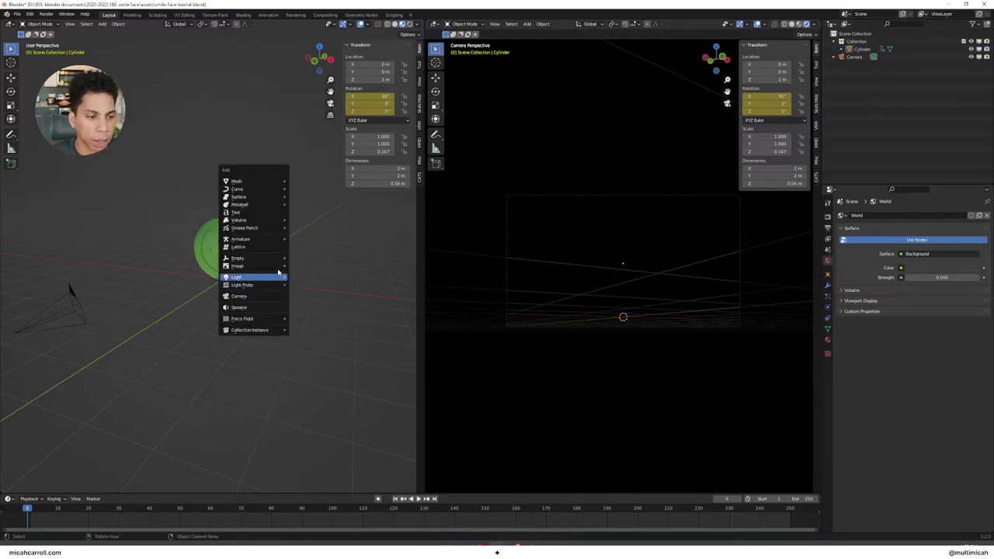
pyautogui.click(304, 260)
pyautogui.press('g')
pyautogui.press('z')
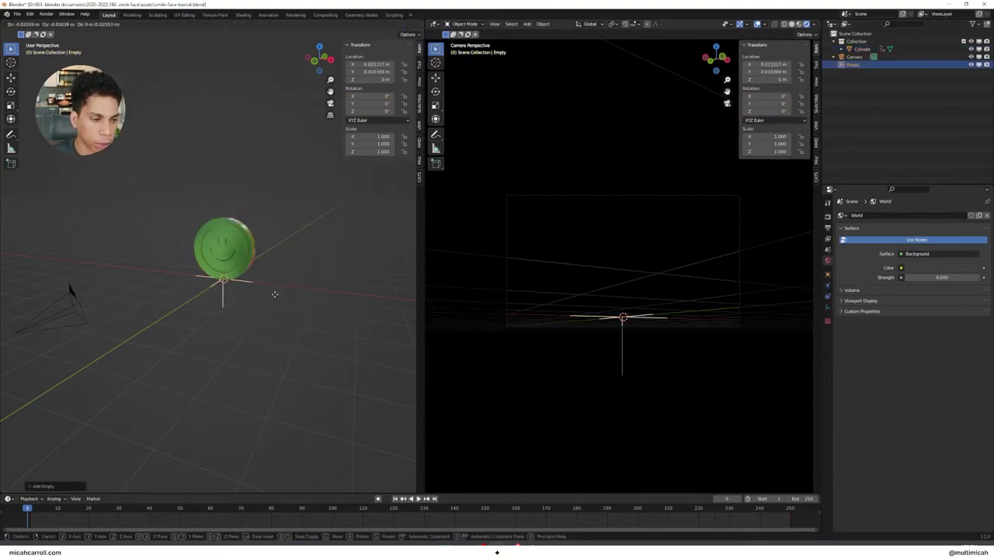
pyautogui.click(283, 268)
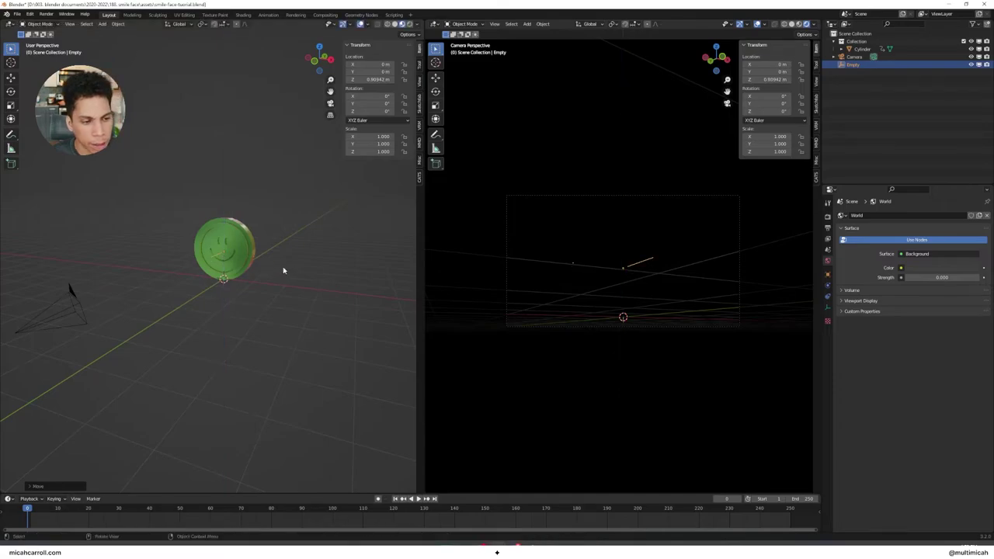
pyautogui.doubleClick(854, 64)
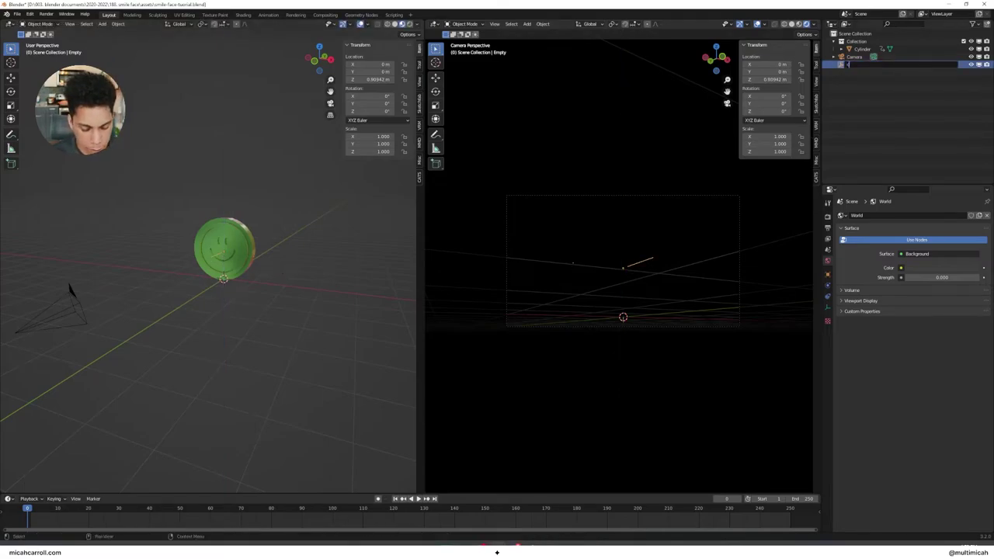
pyautogui.write('controller')
pyautogui.press('Return')
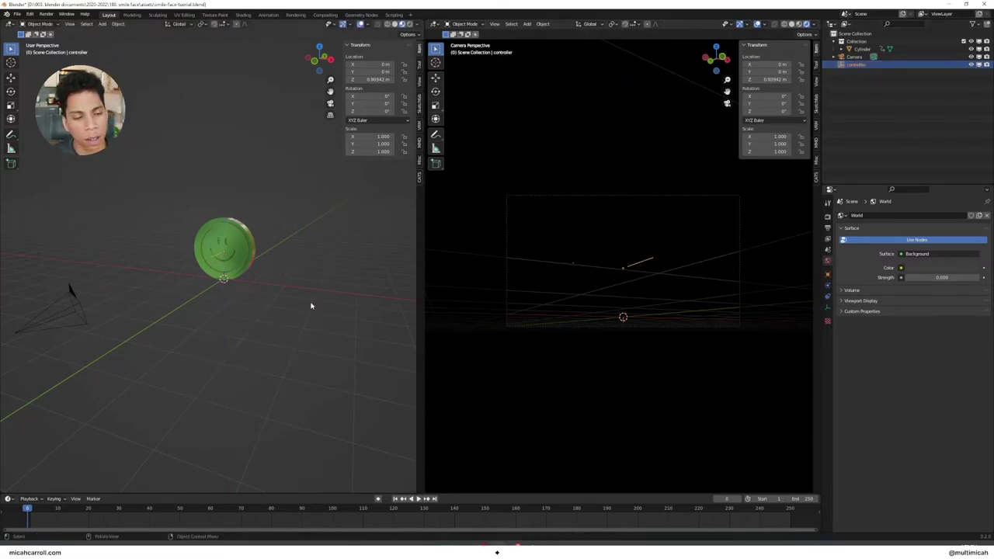
# - Add an area light and raise it along Z above the coin to about 2.68 m
pyautogui.hotkey('shift', 'a')
pyautogui.moveTo(309, 310)
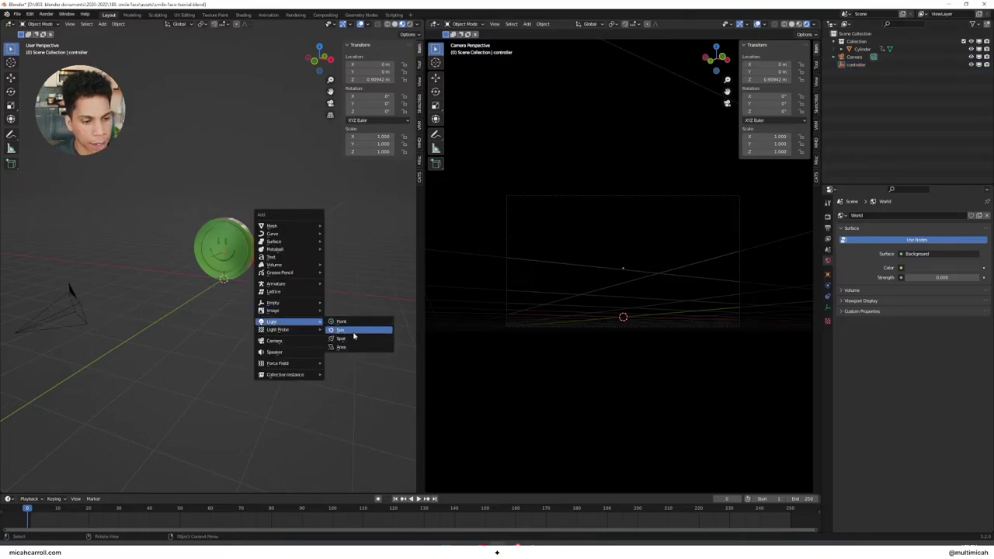
pyautogui.click(351, 346)
pyautogui.press('g')
pyautogui.press('z')
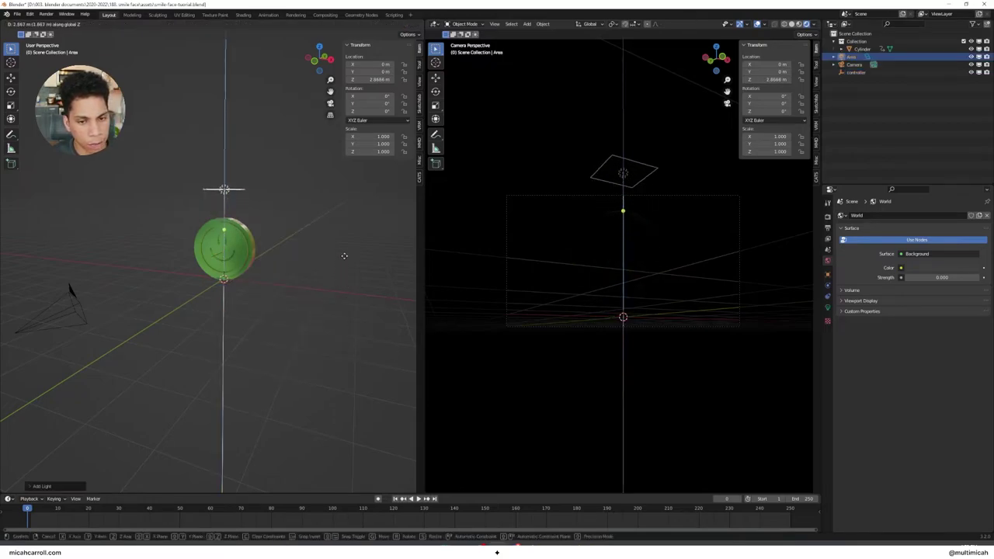
pyautogui.click(344, 255)
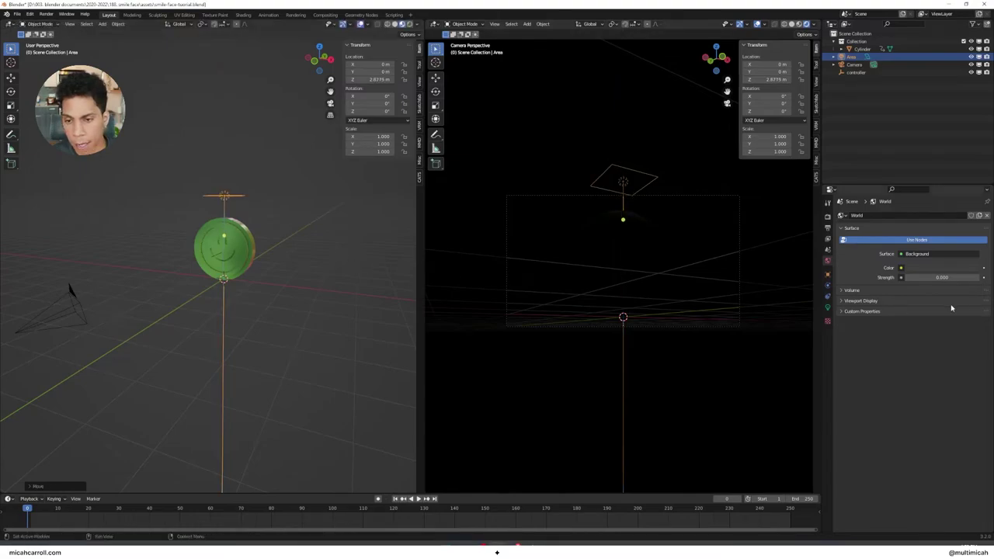
# - Set the area light's power to 500 W
pyautogui.click(828, 309)
pyautogui.write('500')
pyautogui.press('Return')
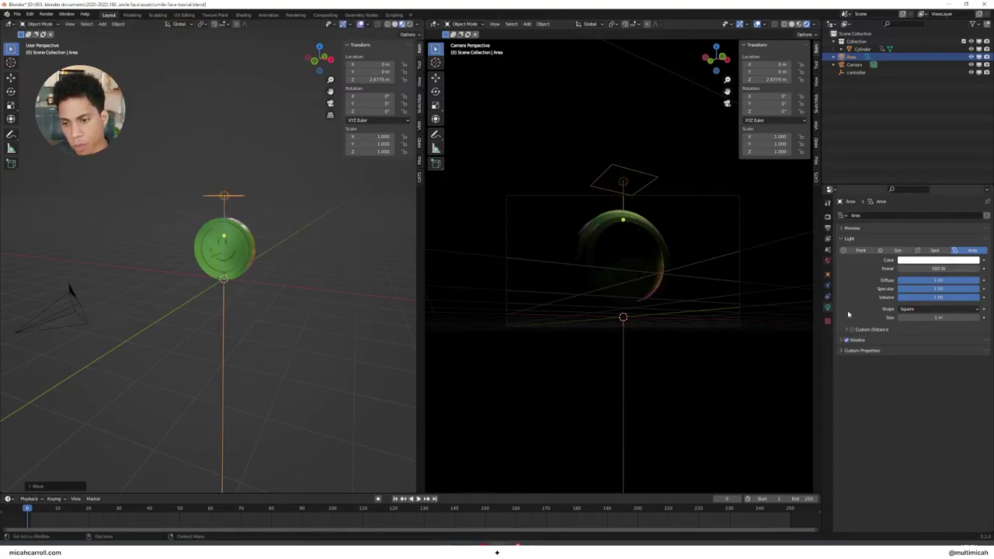
# - Add a Track To constraint to the area light with controller as its target
pyautogui.click(828, 297)
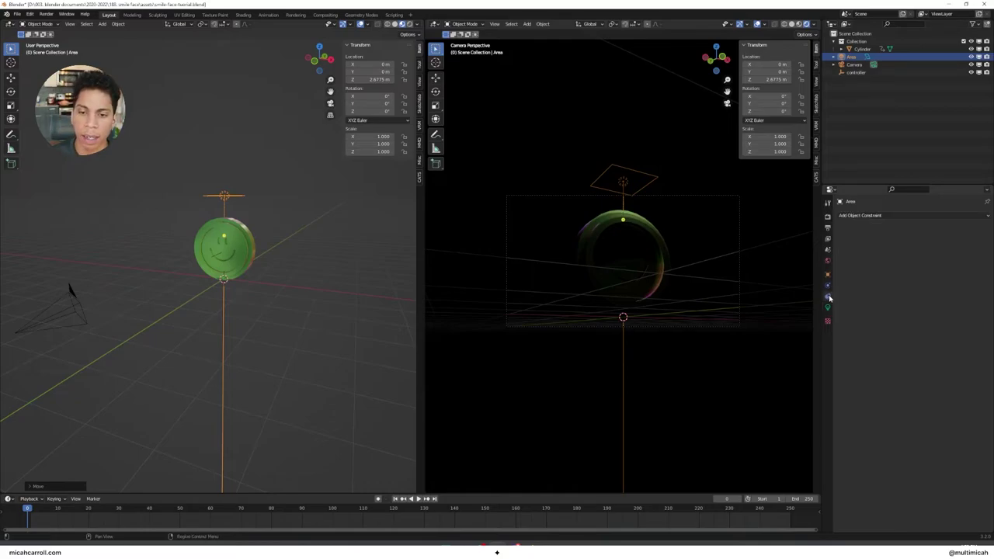
pyautogui.click(868, 216)
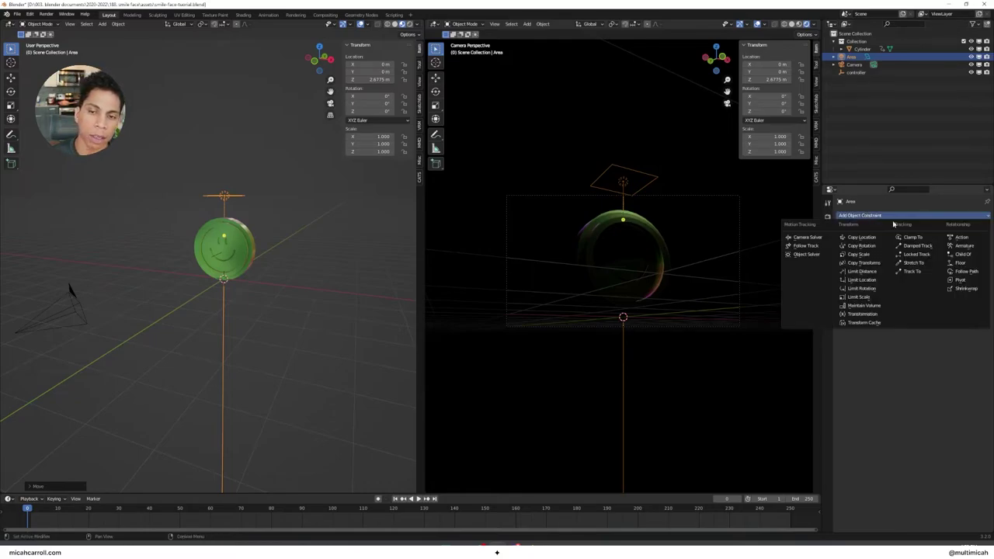
pyautogui.click(919, 271)
pyautogui.click(914, 241)
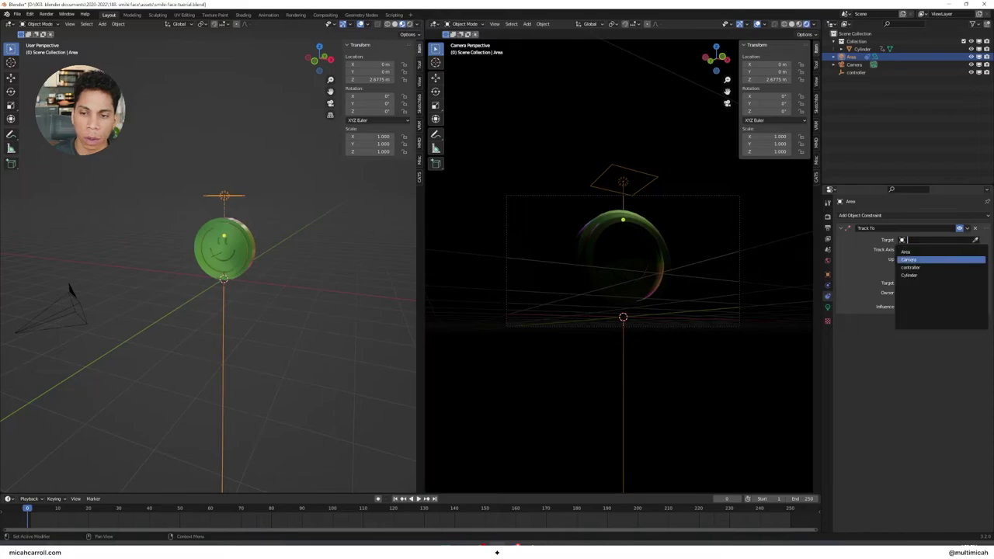
pyautogui.click(924, 269)
# - Move the area light along X to about -1.89 m, beside the coin
pyautogui.press('g')
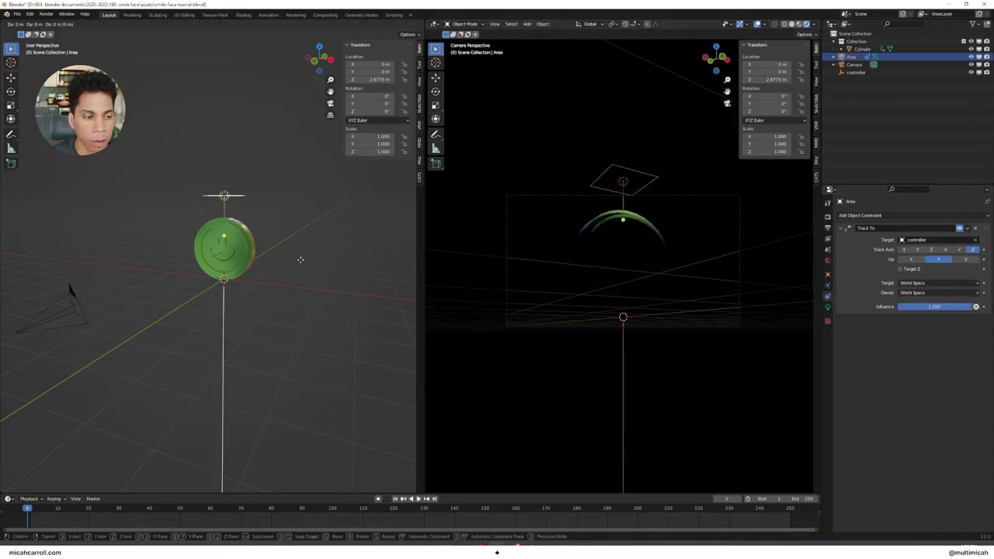
pyautogui.rightClick(349, 259)
pyautogui.moveTo(305, 261); pyautogui.dragTo(338, 274, button='middle')
pyautogui.press('g')
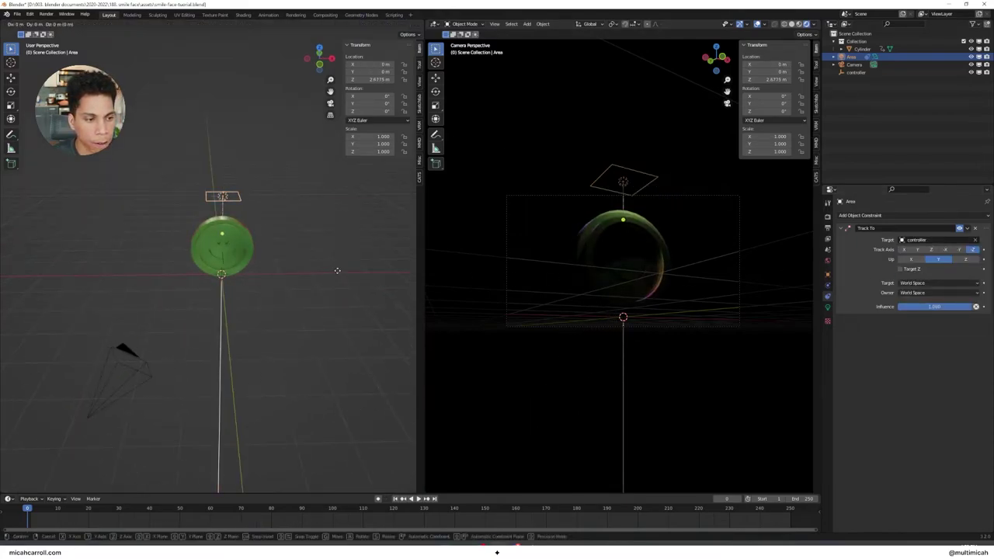
pyautogui.press('x')
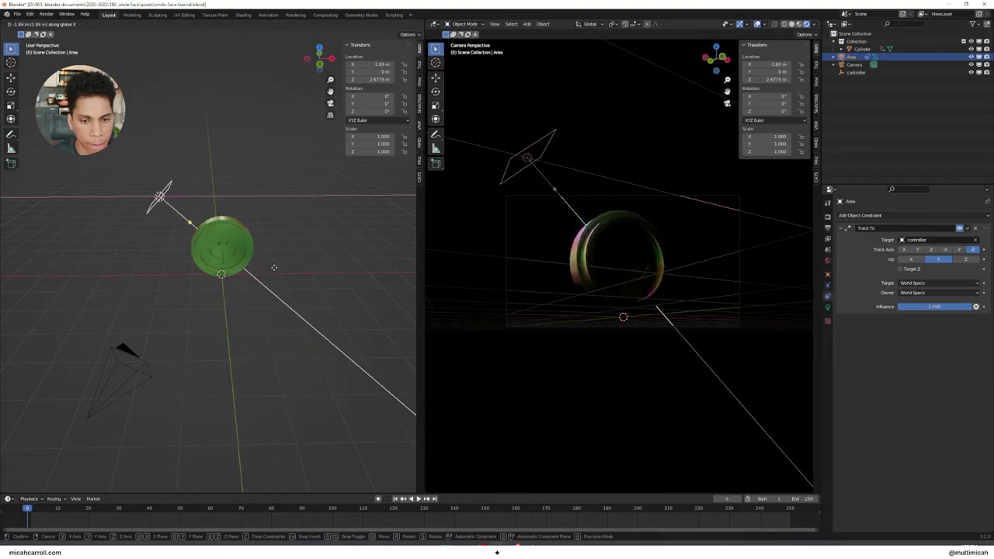
pyautogui.click(273, 269)
# - Duplicate the area light along X to the coin's other side, at about 1.91 m
pyautogui.hotkey('shift', 'd')
pyautogui.press('x')
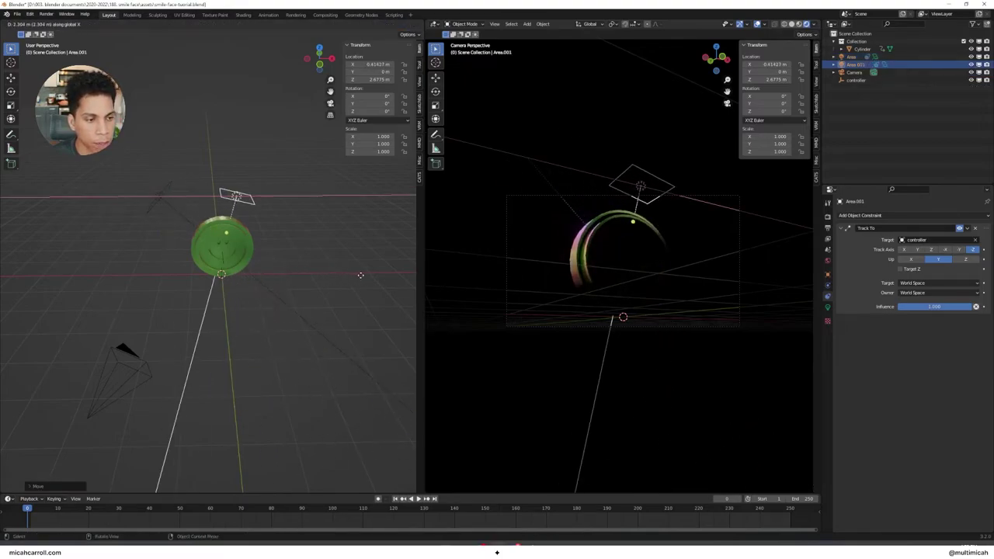
pyautogui.click(385, 286)
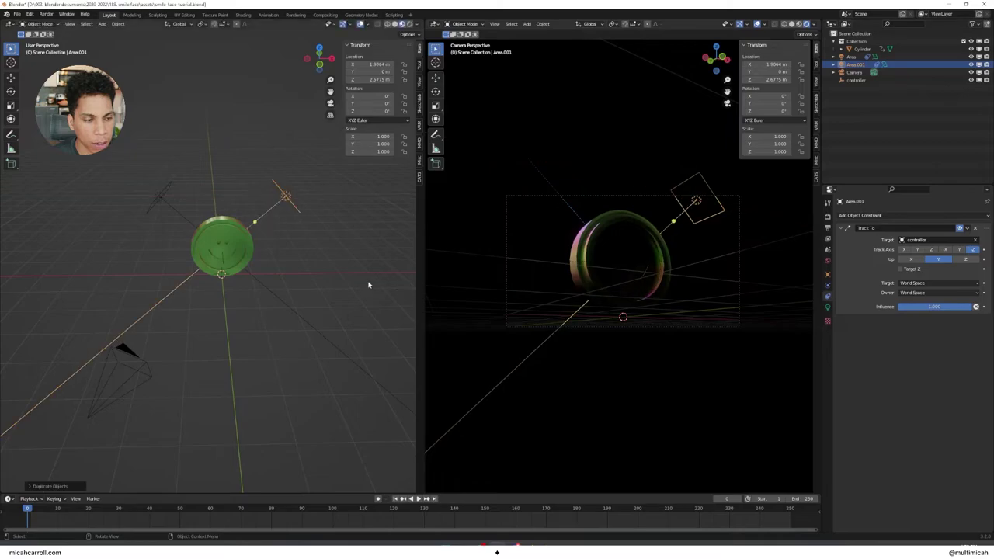
# - Duplicate the light again and place the copy below the coin at about X -0.06 m, Z -1.27 m
pyautogui.hotkey('shift', 'd')
pyautogui.press('x')
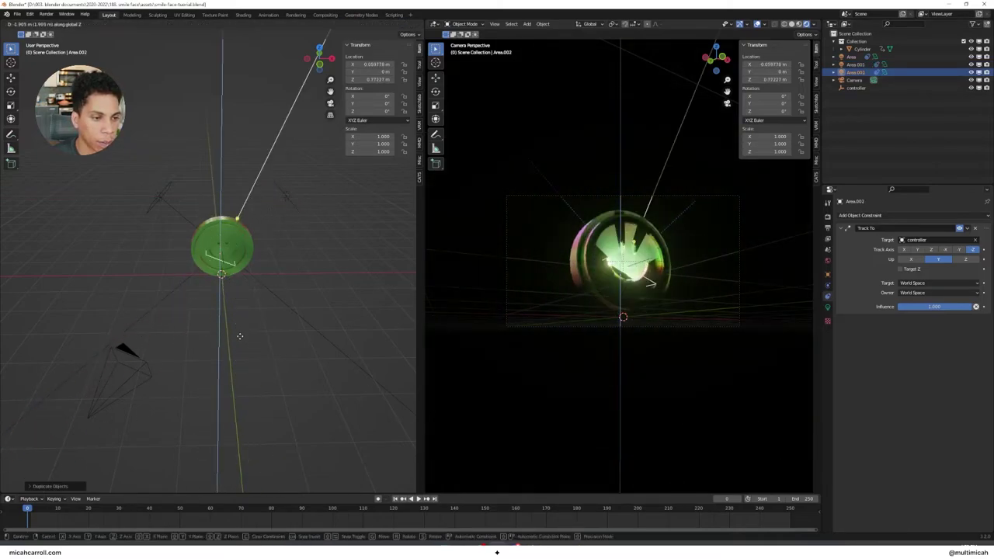
pyautogui.press('z')
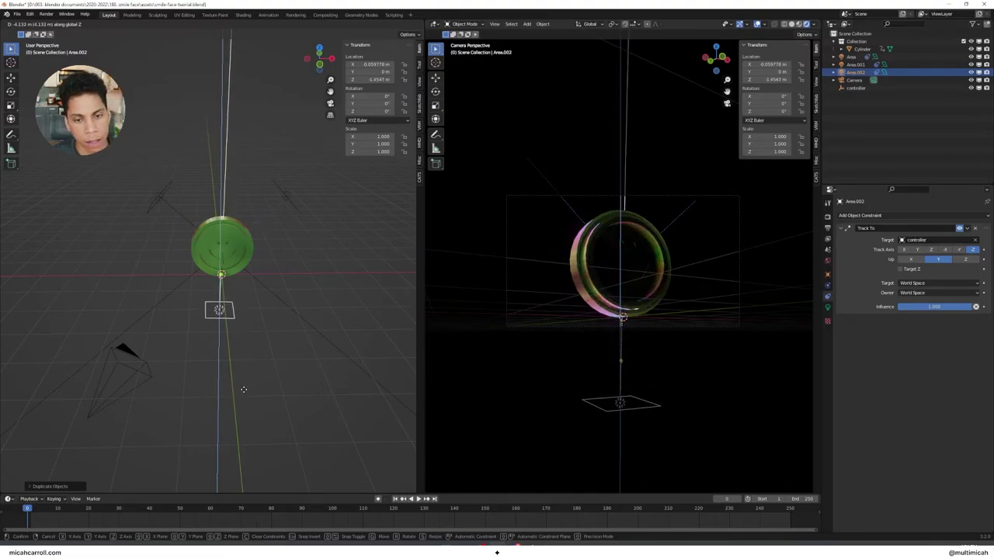
pyautogui.click(245, 389)
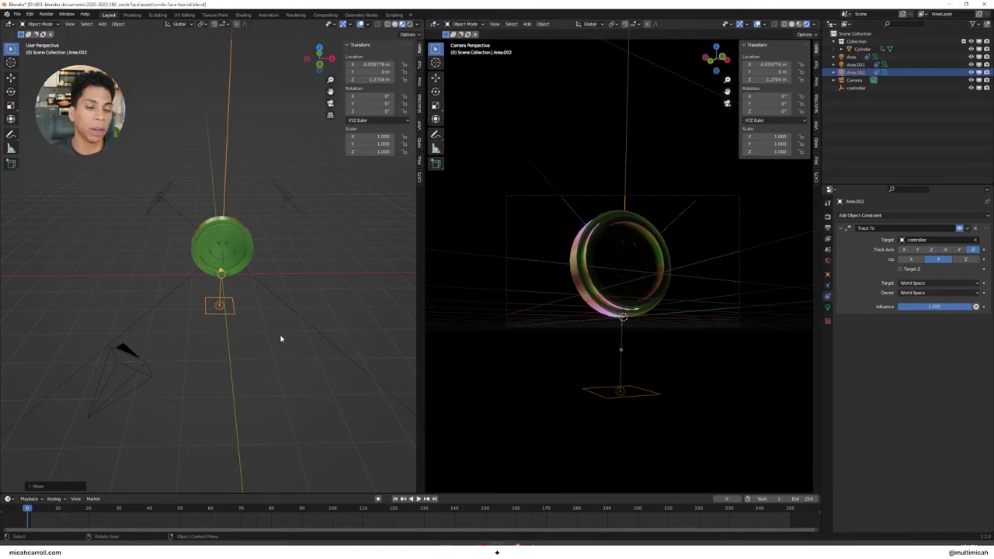
# - Change the color of the light below the coin to a saturated orange
pyautogui.click(828, 306)
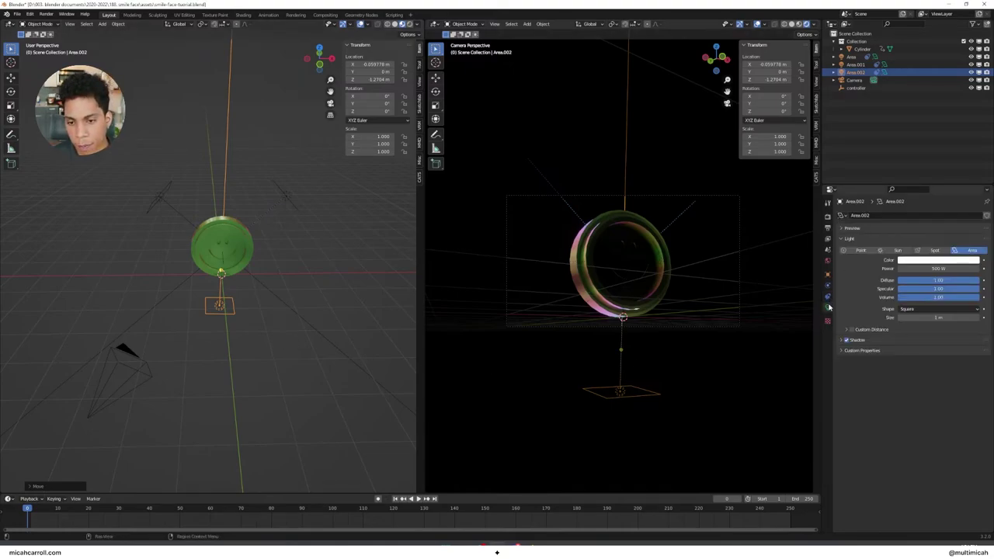
pyautogui.click(943, 261)
pyautogui.click(939, 207)
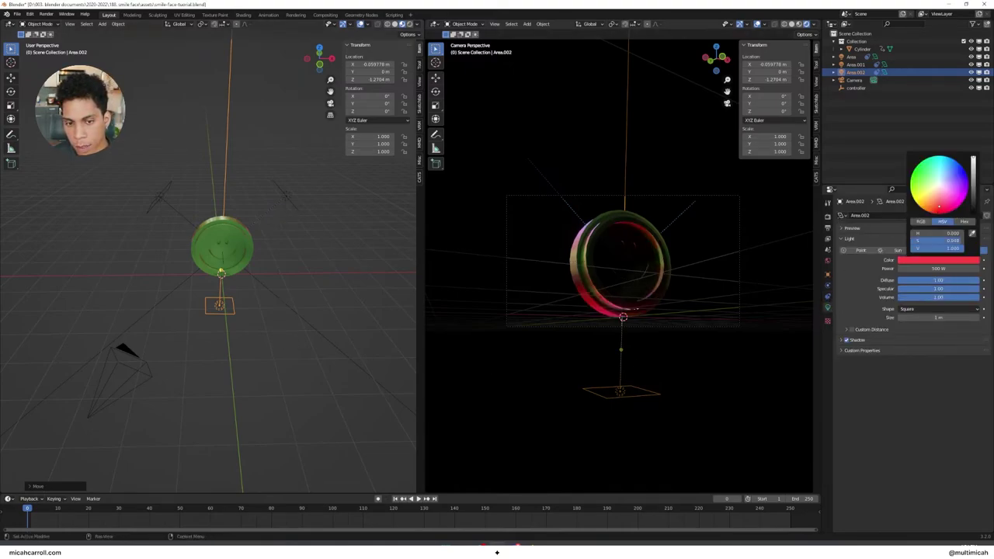
pyautogui.moveTo(939, 209); pyautogui.dragTo(932, 206)
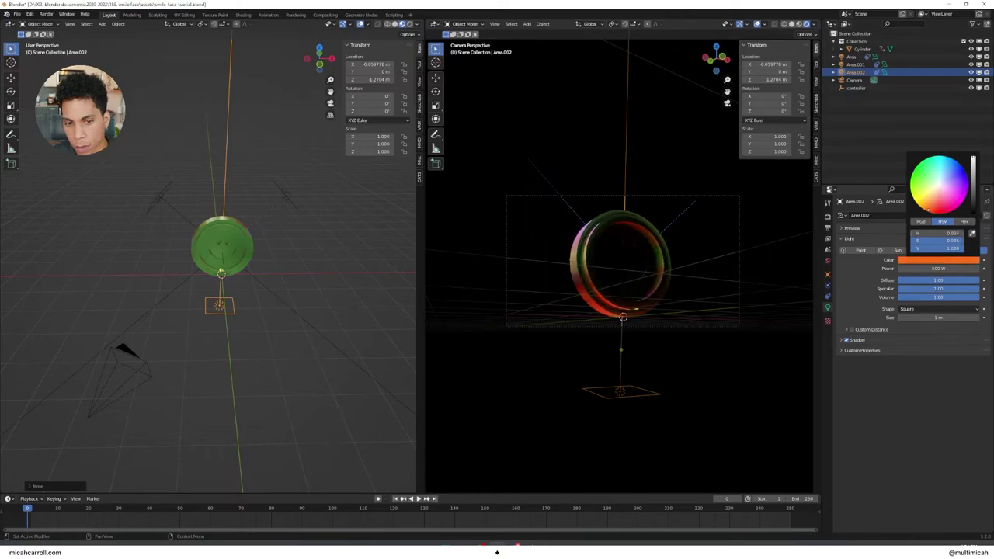
# - Change the orange light's shape to Disk and enlarge it to about 2.92 m
pyautogui.click(905, 310)
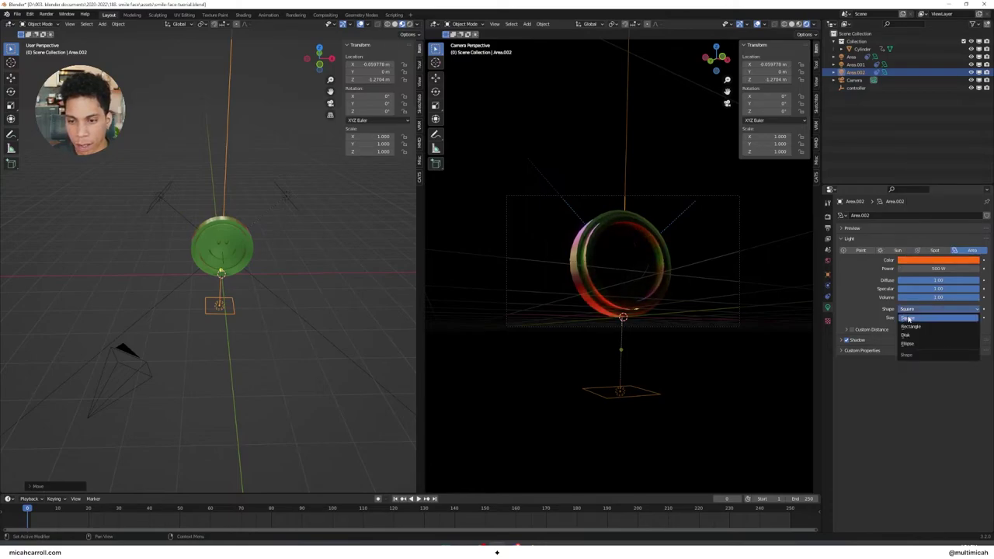
pyautogui.click(913, 335)
pyautogui.moveTo(938, 318); pyautogui.dragTo(967, 318)
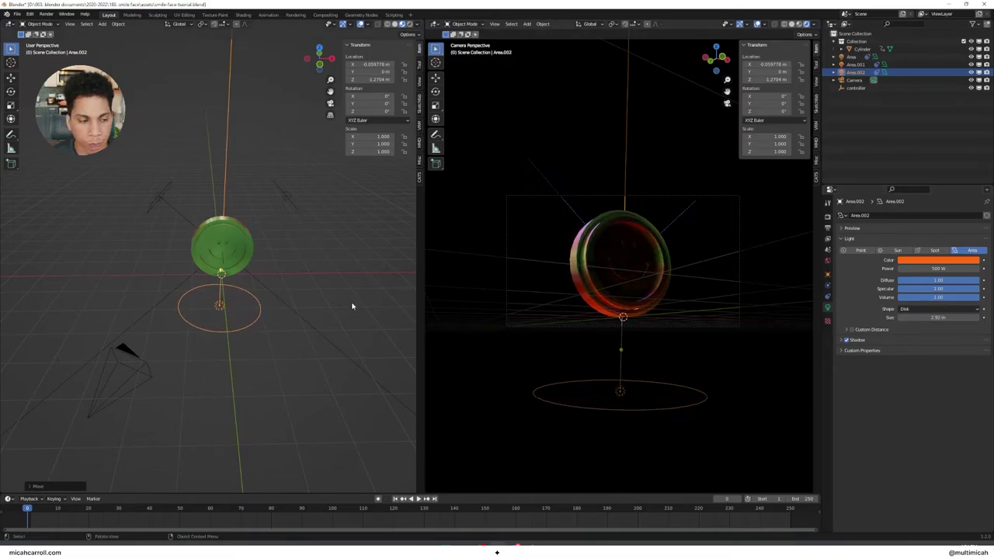
# - Duplicate the area light at X -1.89 m and center the copy on the coin at about X -0.03 m
pyautogui.click(178, 200)
pyautogui.hotkey('shift', 'd')
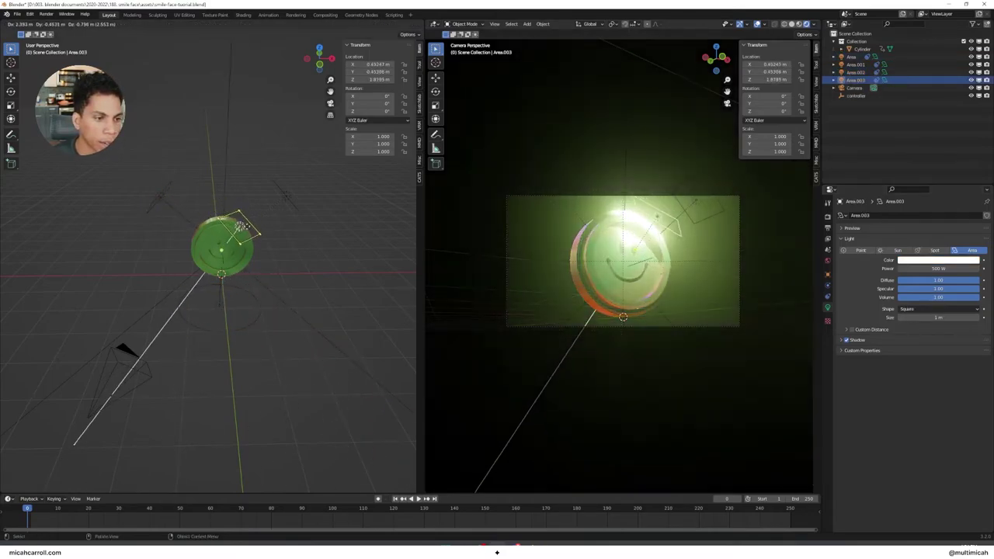
pyautogui.rightClick(236, 273)
pyautogui.moveTo(237, 273); pyautogui.dragTo(347, 282, button='middle')
pyautogui.press('g')
pyautogui.press('x')
pyautogui.click(277, 272)
pyautogui.press('g')
pyautogui.press('x')
pyautogui.click(273, 278)
# - Move the new centered light along Y to the front of the coin, toward the camera
pyautogui.press('g')
pyautogui.press('y')
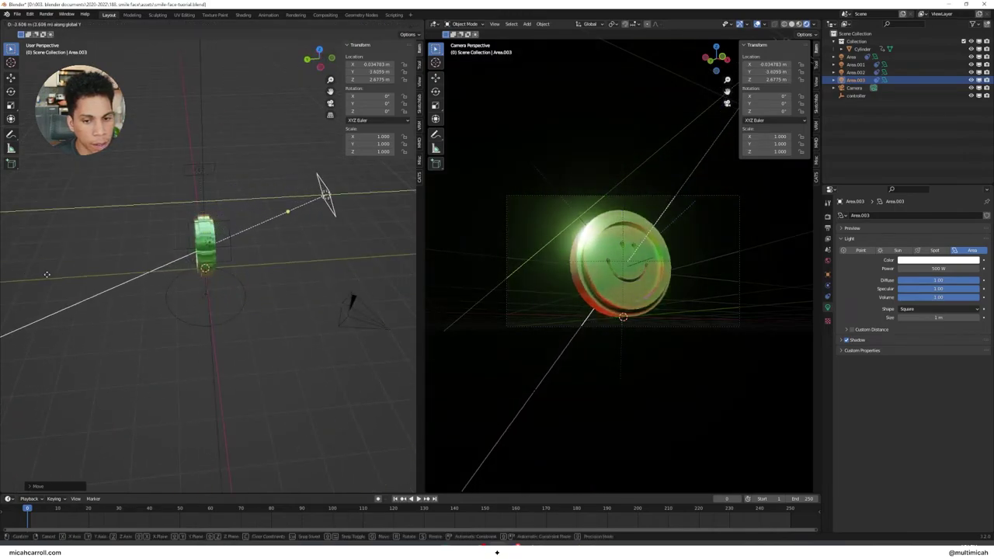
pyautogui.click(2, 267)
# - Change the color of the area light at X -1.89 m to a saturated blue
pyautogui.moveTo(270, 274); pyautogui.dragTo(214, 271, button='middle')
pyautogui.click(165, 230)
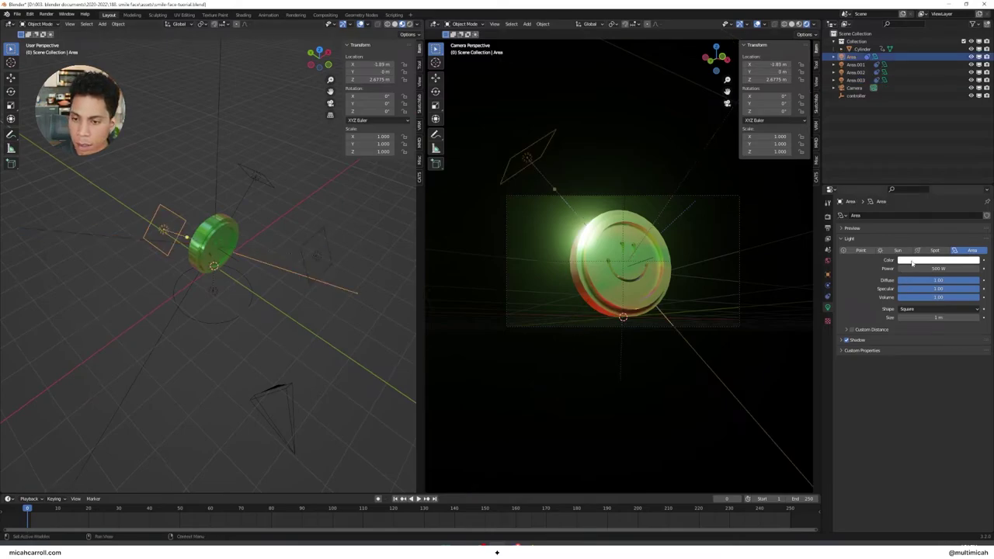
pyautogui.click(912, 261)
pyautogui.moveTo(939, 185); pyautogui.dragTo(958, 188)
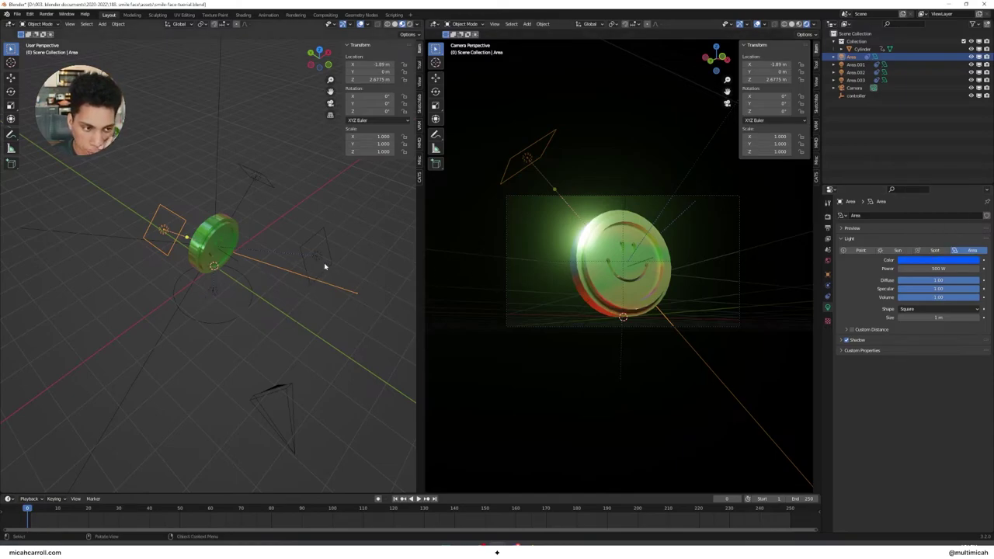
# - Adjust the color of the area light at about X 1.91 m, settling on a near-white tone
pyautogui.click(261, 182)
pyautogui.click(936, 261)
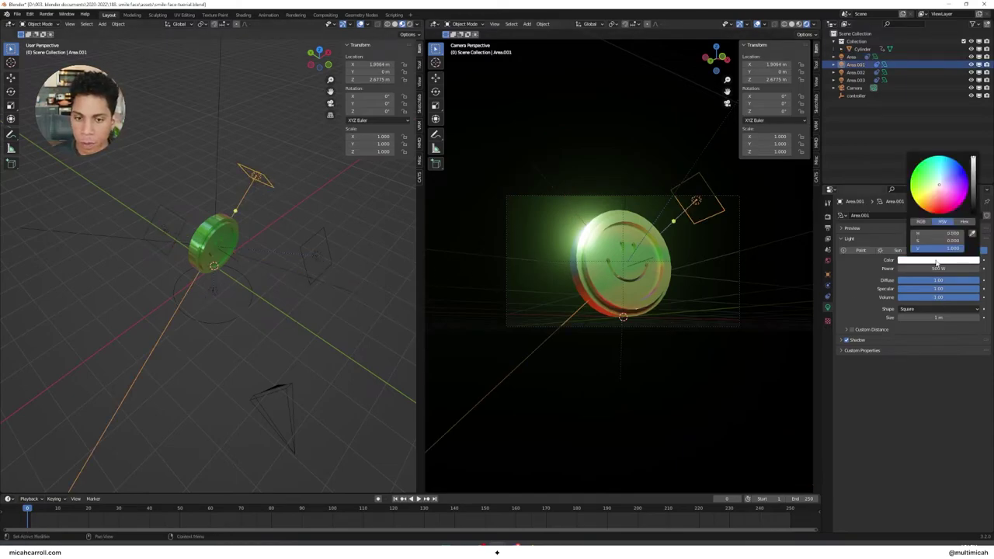
pyautogui.moveTo(936, 193)
pyautogui.mouseDown()
pyautogui.moveTo(934, 173)
pyautogui.moveTo(936, 185)
pyautogui.mouseUp()
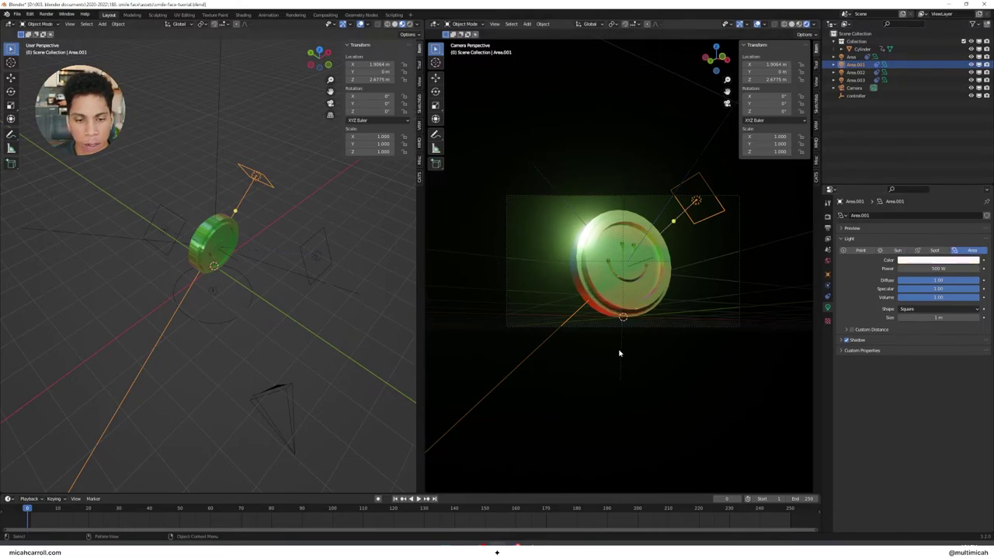
# - Play the spin animation to frame 144 and enter a new power for the near-white area light beside the coin
pyautogui.press('space')
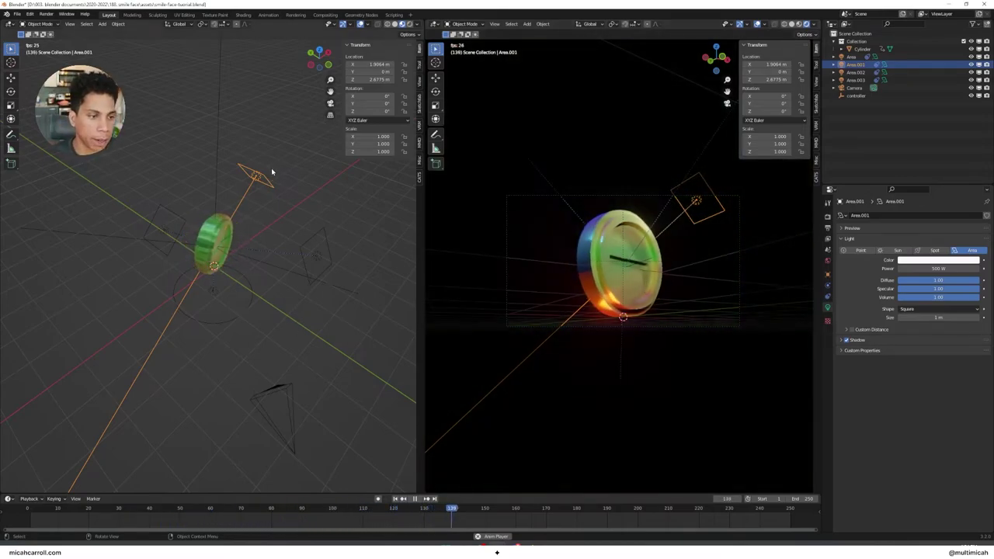
pyautogui.press('space')
pyautogui.moveTo(295, 215); pyautogui.dragTo(273, 218, button='middle')
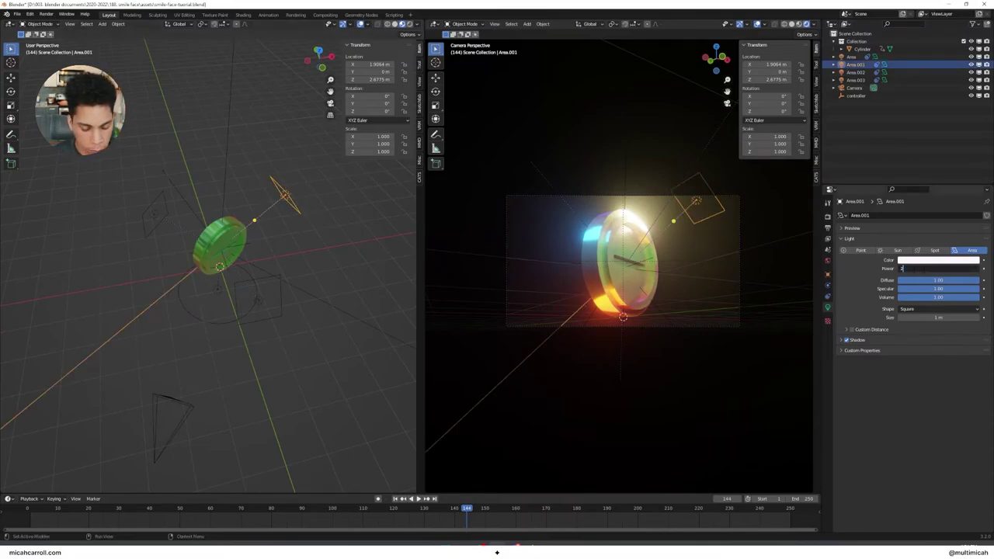
pyautogui.write('50')
pyautogui.press('Return')
# - Set the power of the blue area light at X -1.89 m to 250 W
pyautogui.click(153, 215)
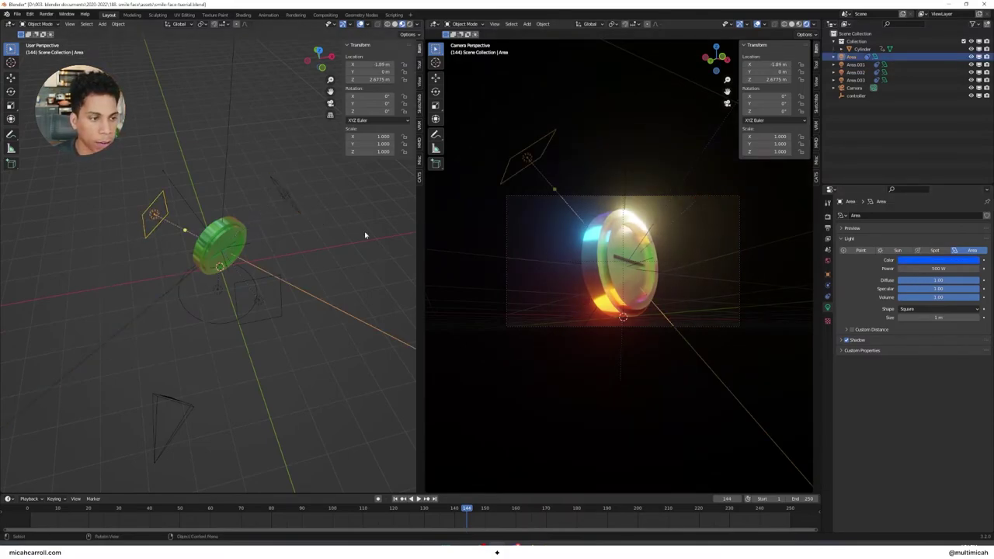
pyautogui.write('250')
pyautogui.press('Return')
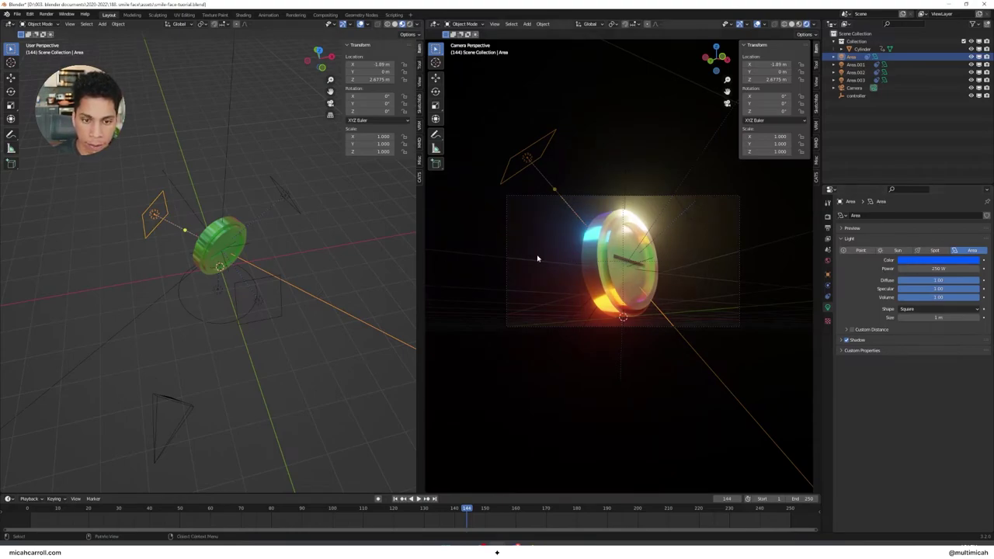
# - Play the spin animation and lower the orange disk light beneath the coin along Z by about 0.3 m
pyautogui.click(251, 306)
pyautogui.click(264, 308)
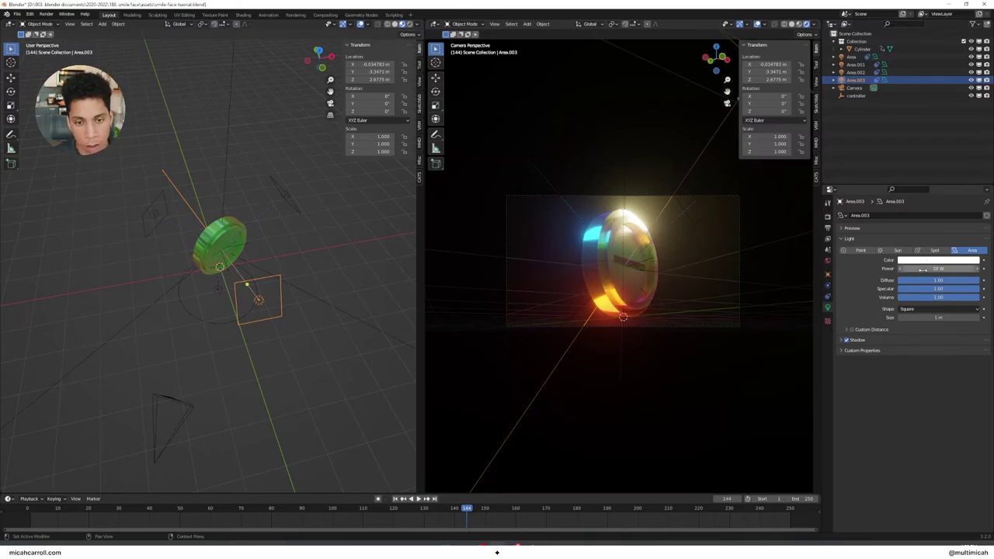
pyautogui.press('space')
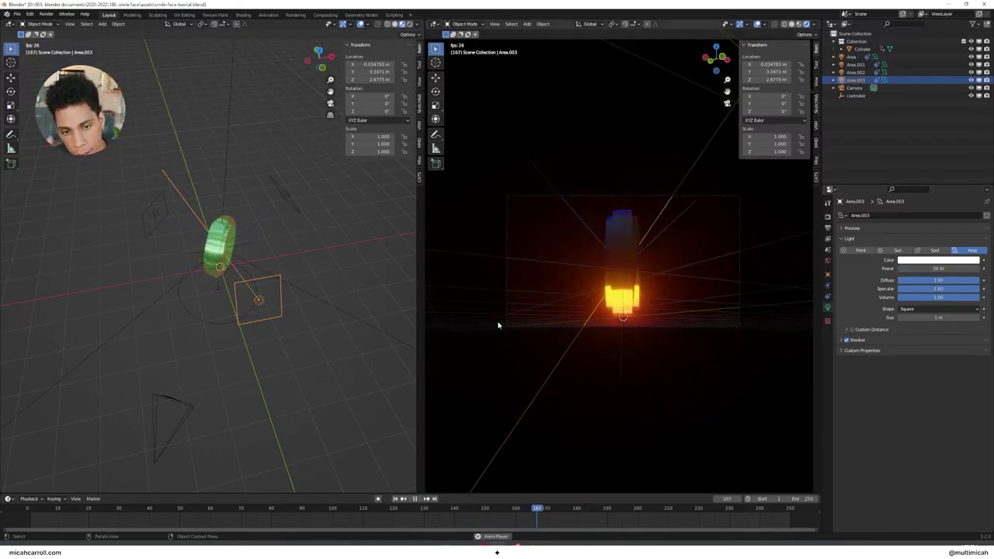
pyautogui.click(204, 324)
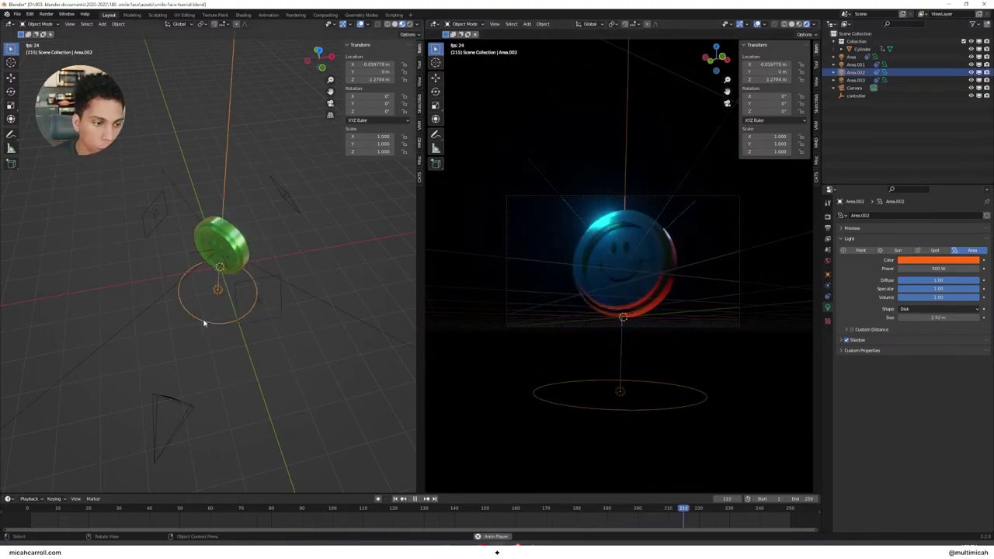
pyautogui.press('g')
pyautogui.press('z')
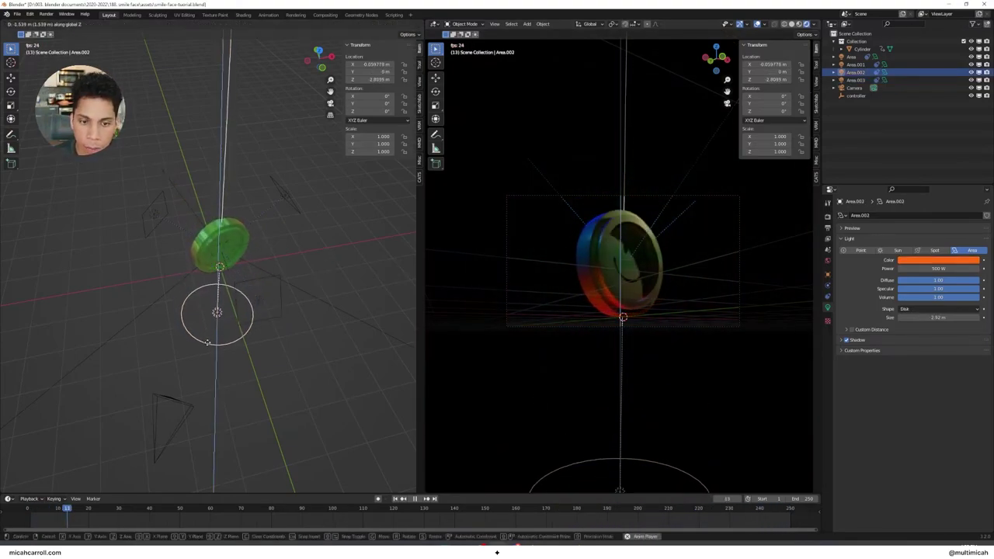
pyautogui.click(208, 339)
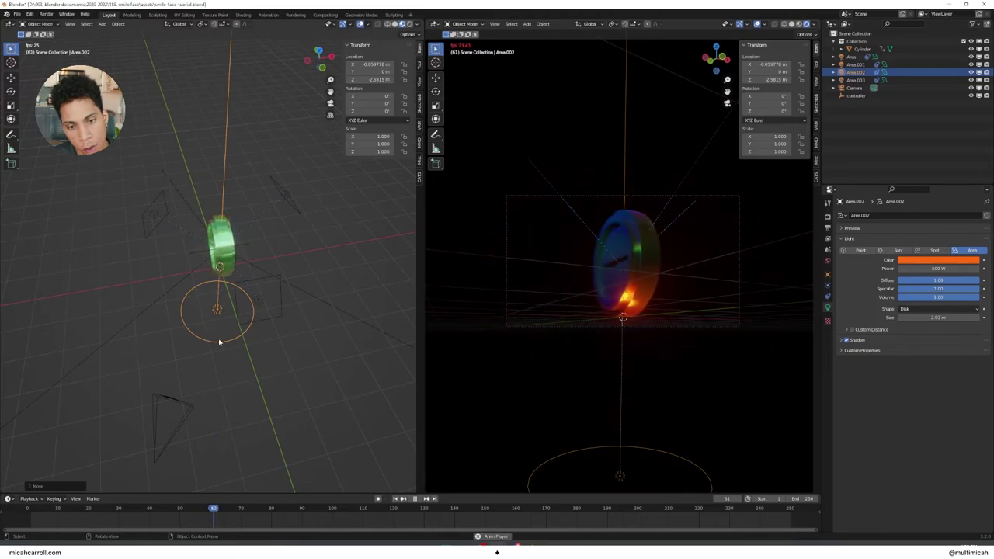
# - Hide the overlays in the camera view and walk the camera slightly back from the coin
pyautogui.click(757, 24)
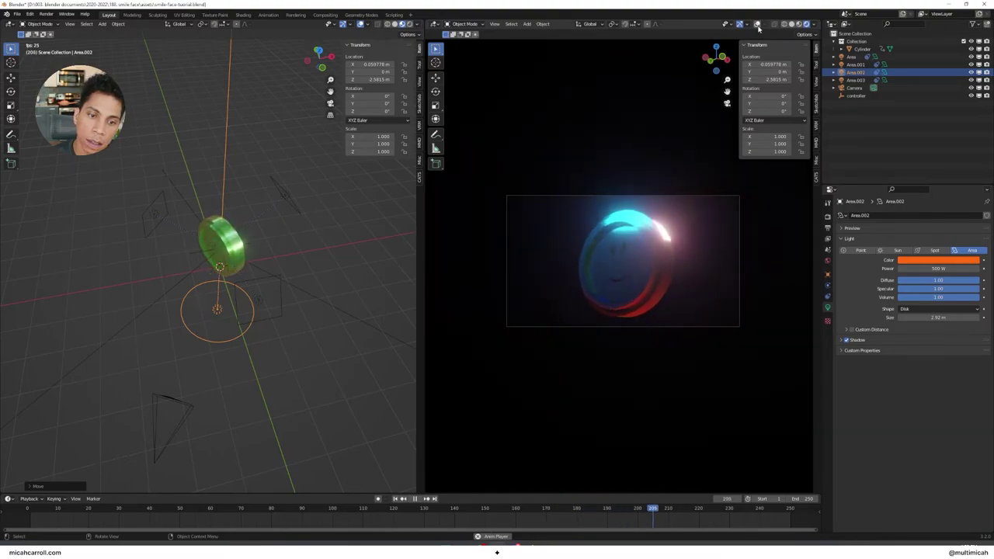
pyautogui.click(184, 405)
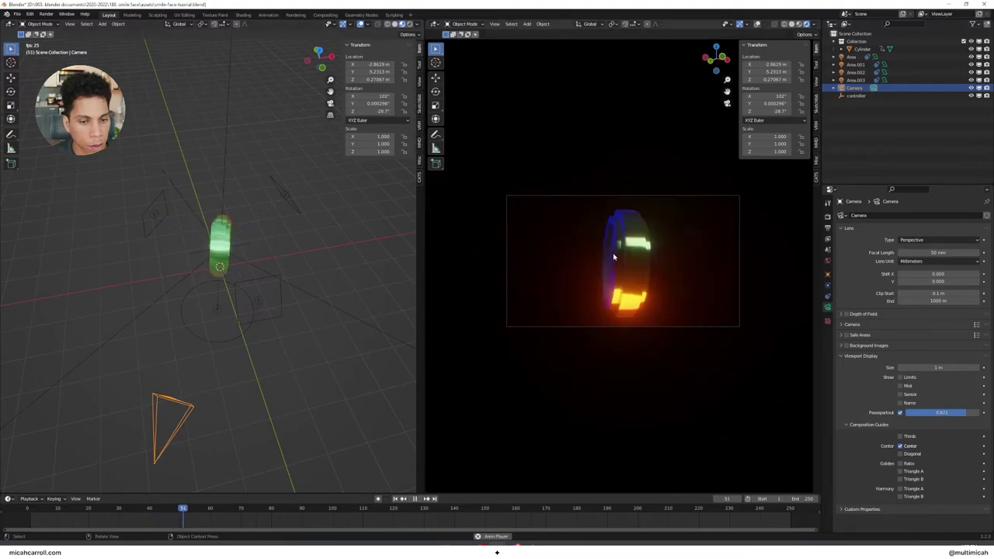
pyautogui.hotkey('shift', '`')
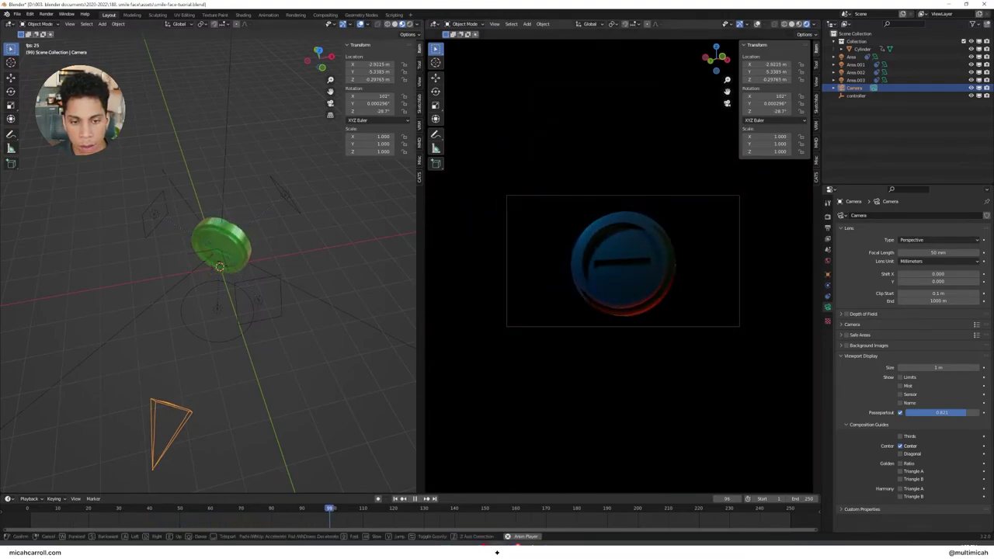
pyautogui.click(623, 263)
pyautogui.click(757, 25)
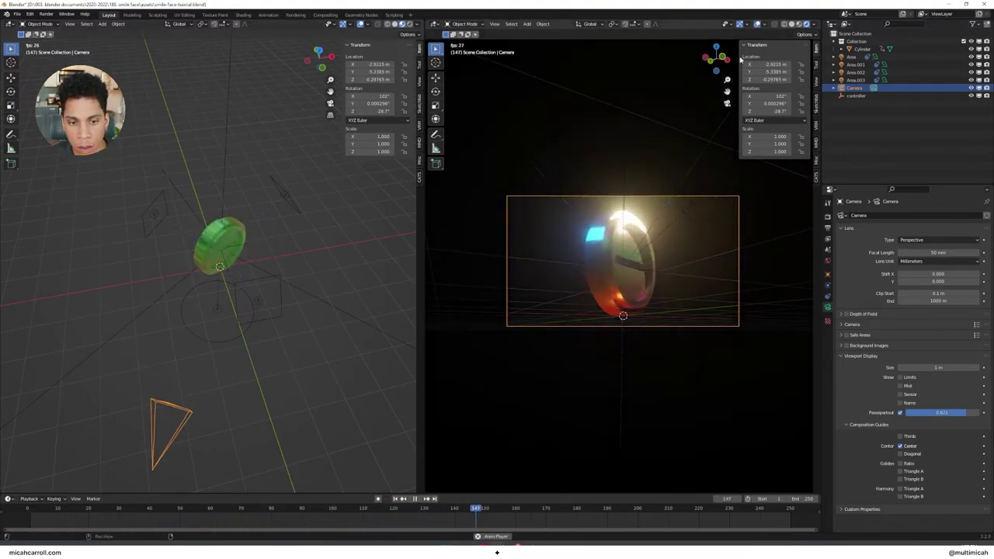
pyautogui.click(757, 24)
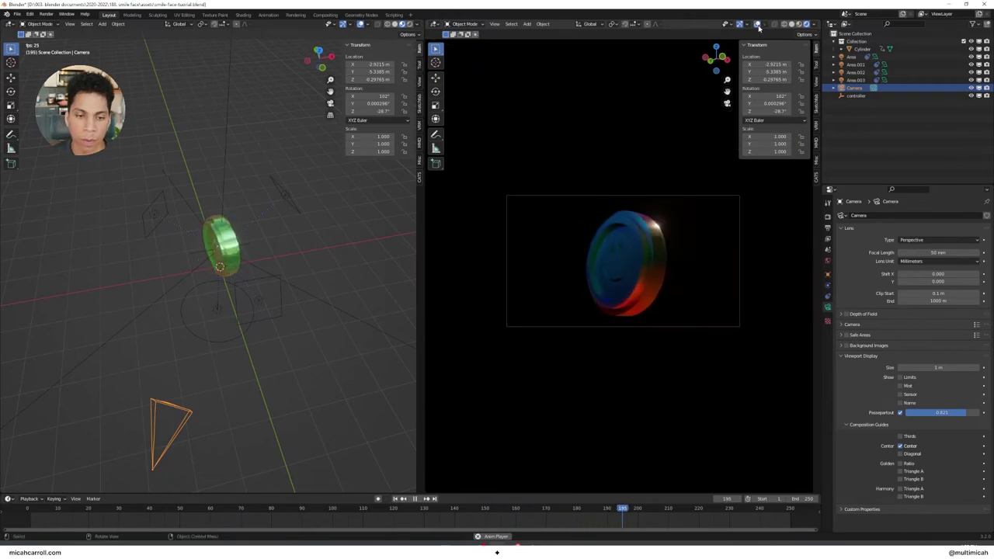
# - Lower the camera along Z to about -0.36 m to reframe the coin
pyautogui.press('g')
pyautogui.press('z')
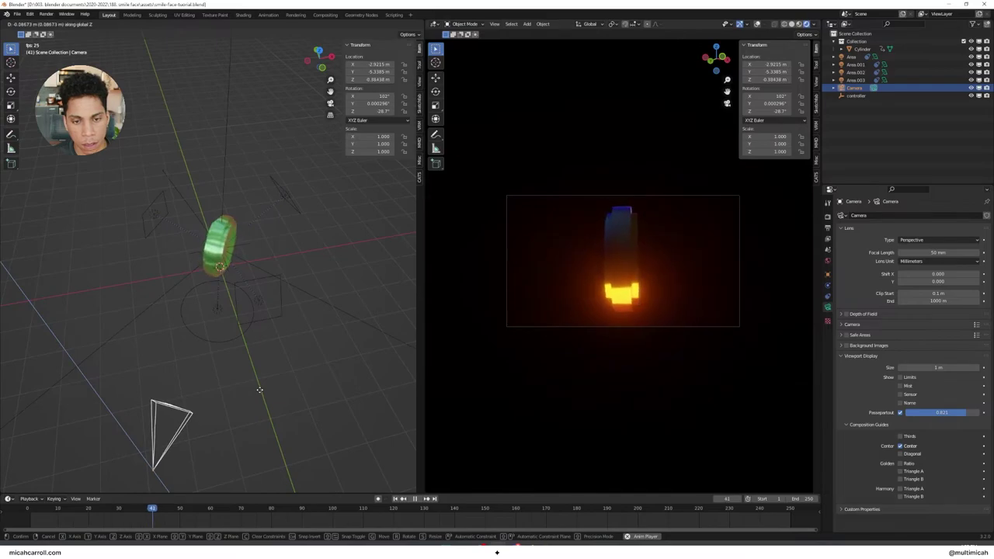
pyautogui.click(261, 392)
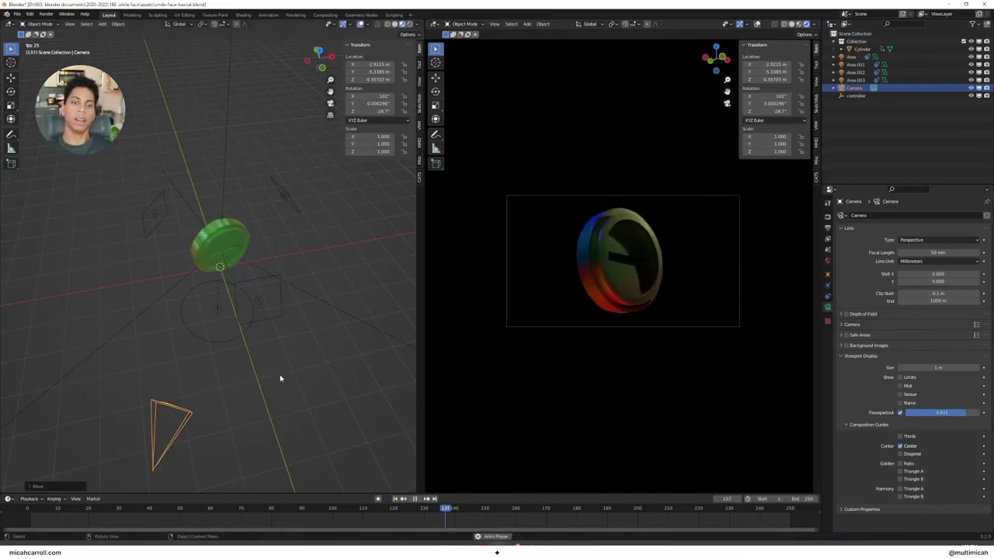
# - Try a power of 100 W on the white area light in front of the coin, and settle on 50 W
pyautogui.click(265, 302)
pyautogui.click(928, 269)
pyautogui.write('1')
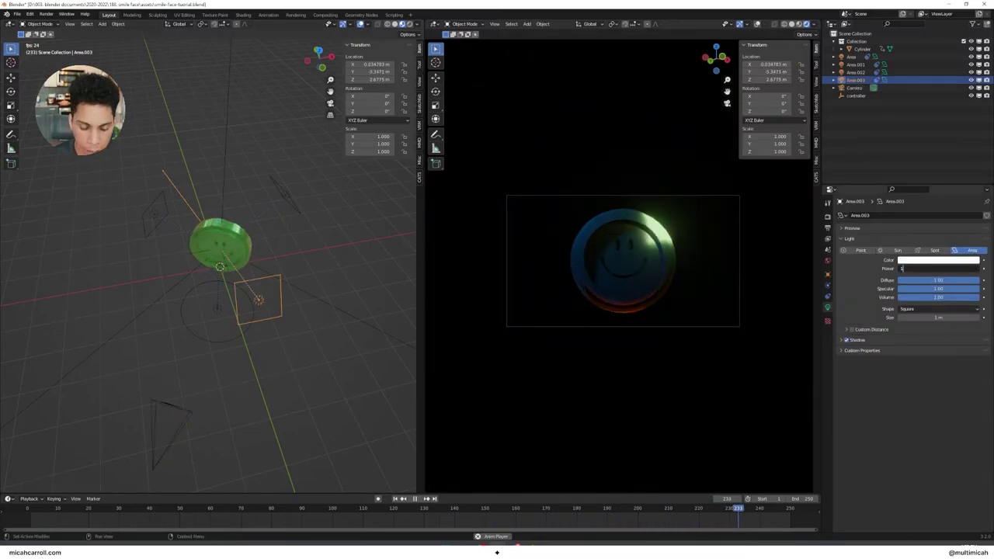
pyautogui.write('00')
pyautogui.press('Return')
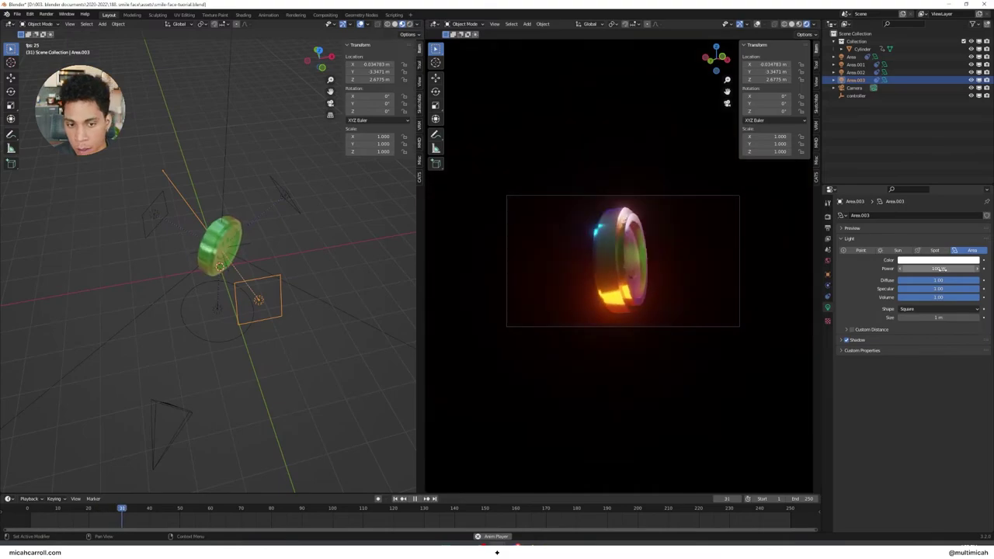
pyautogui.click(928, 269)
pyautogui.write('50')
pyautogui.press('Return')
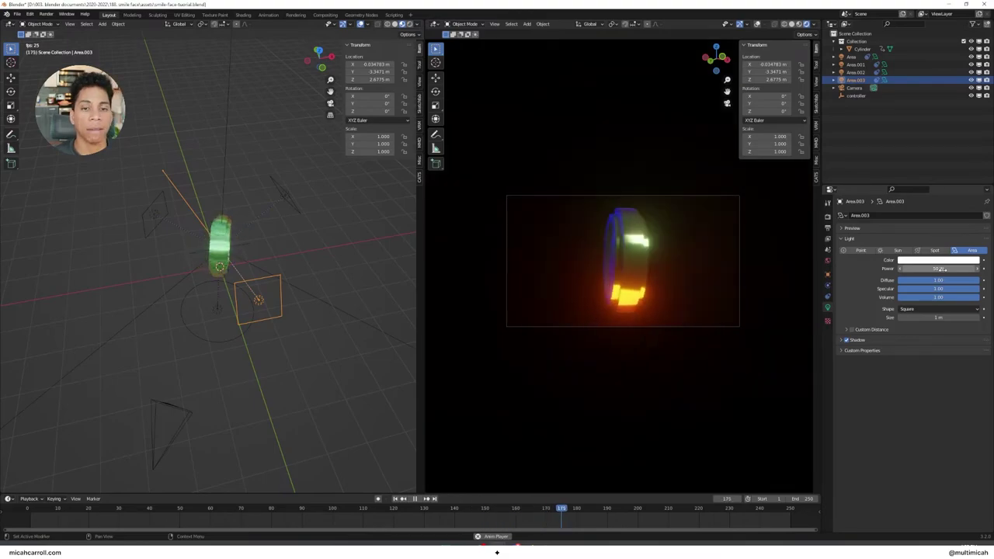
# - Stop playback to save the file, and enable compositing nodes for the scene
pyautogui.press('space')
pyautogui.hotkey('ctrl', 's')
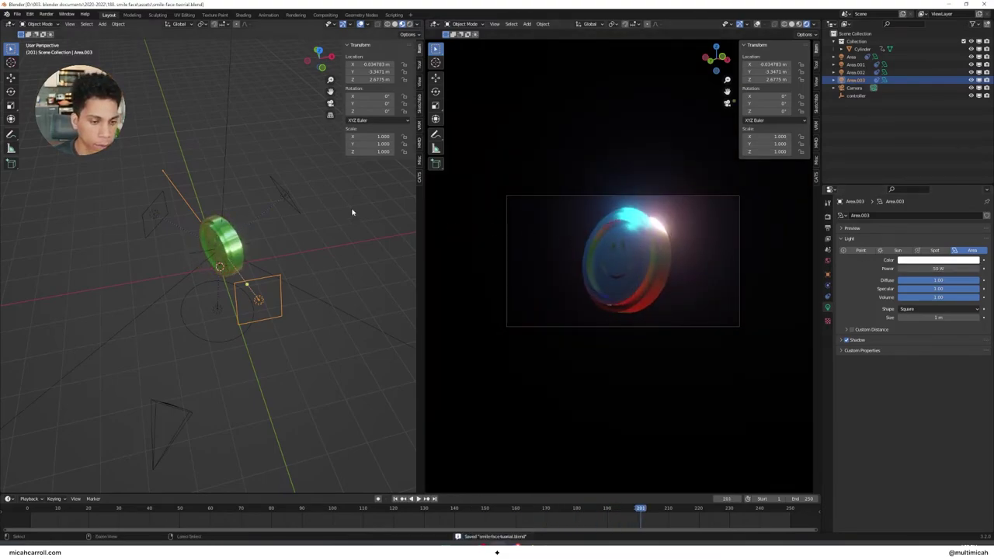
pyautogui.click(326, 14)
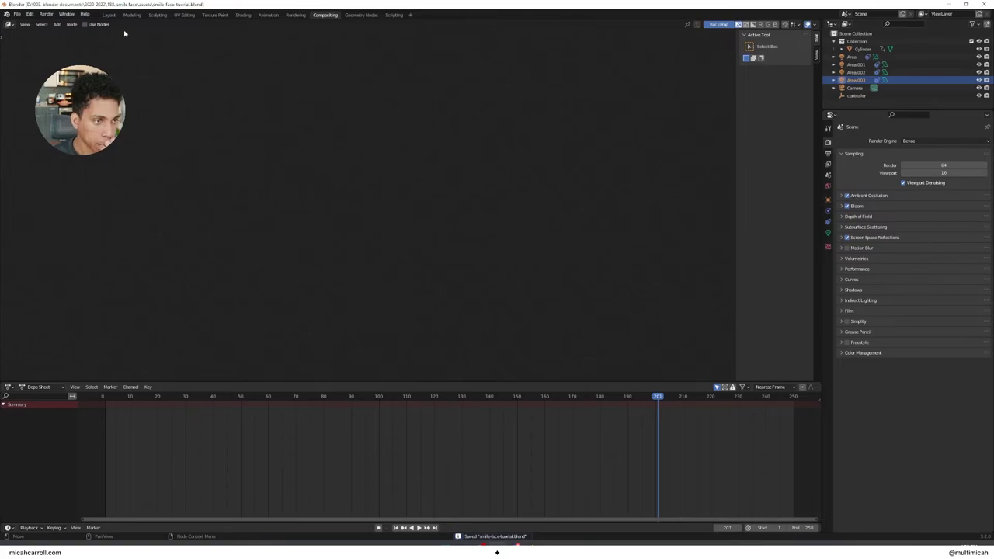
pyautogui.click(104, 25)
# - Configure the render output as FFmpeg Video in an MPEG-4 container with Perceptually Lossless quality, and save the file
pyautogui.click(828, 161)
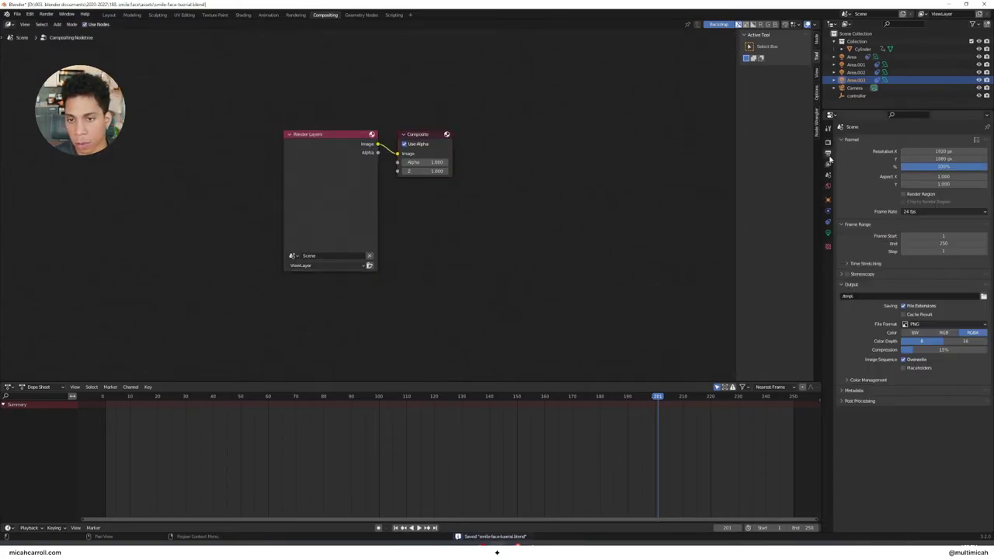
pyautogui.click(969, 325)
pyautogui.click(971, 364)
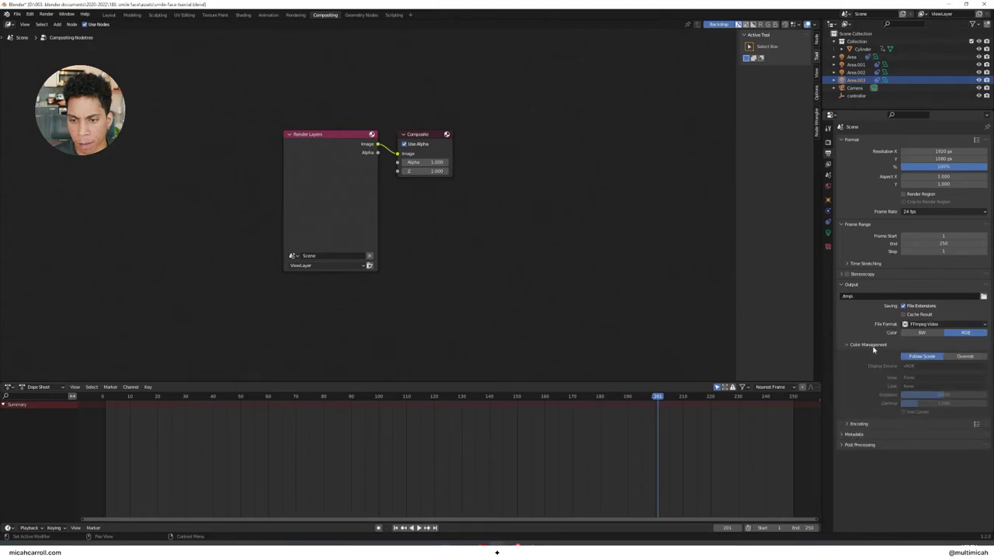
pyautogui.click(922, 366)
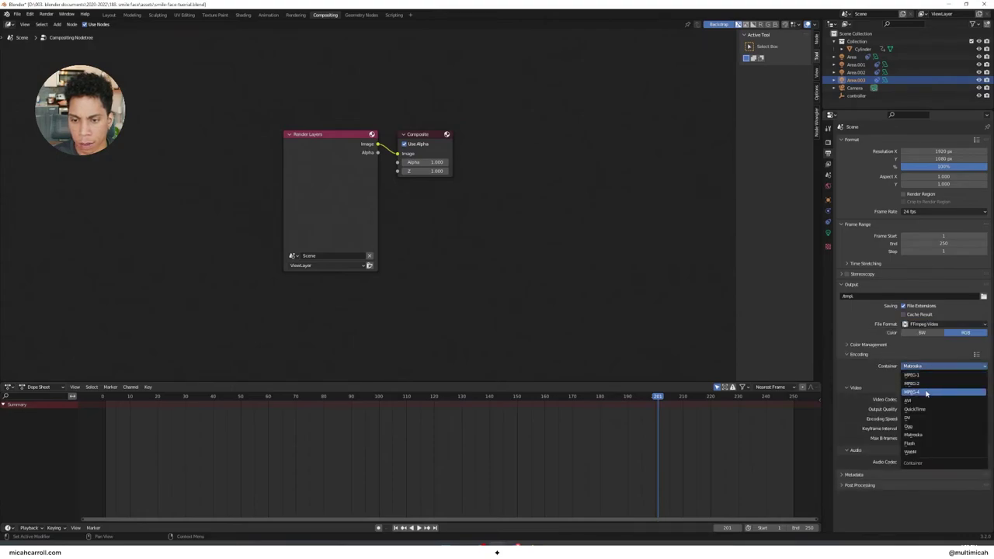
pyautogui.click(932, 388)
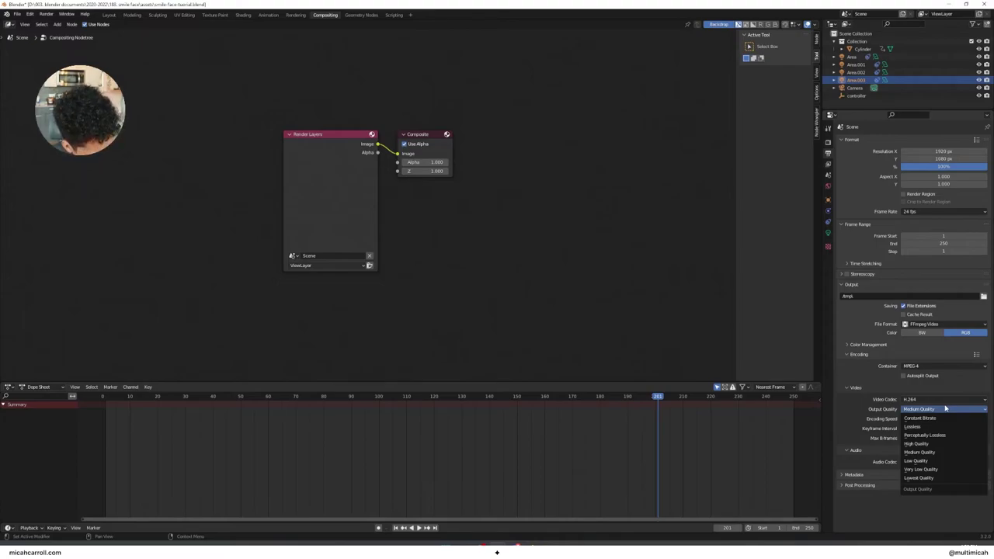
pyautogui.click(951, 436)
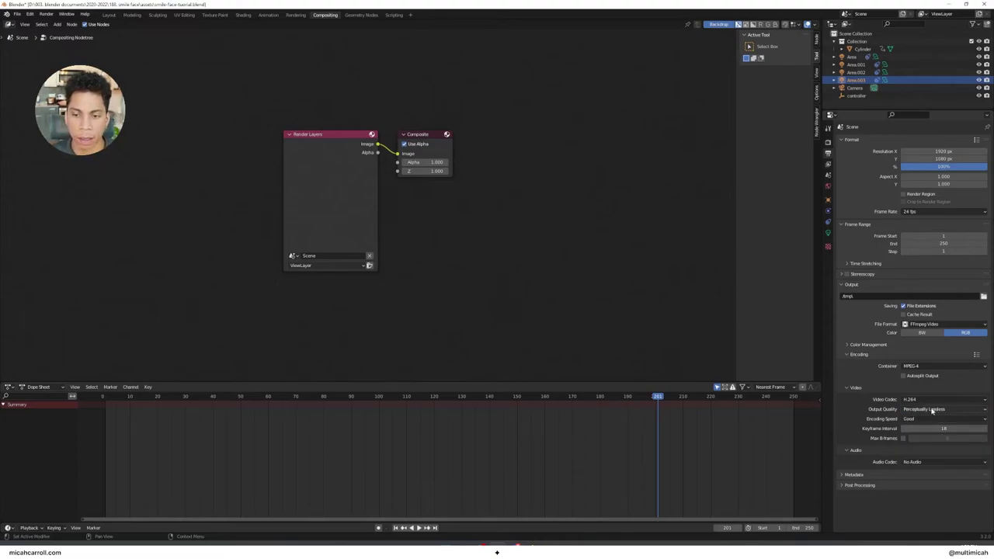
pyautogui.hotkey('ctrl', 's')
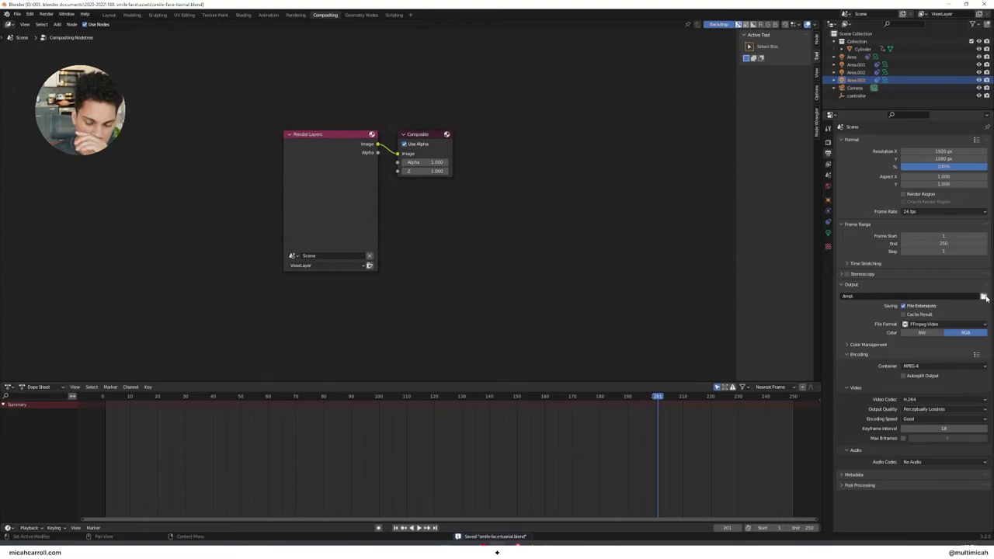
# - Set the output path to smile-face-tutorial.mp4 in the exports folder of the "188. smile face" project
pyautogui.click(984, 296)
pyautogui.click(249, 311)
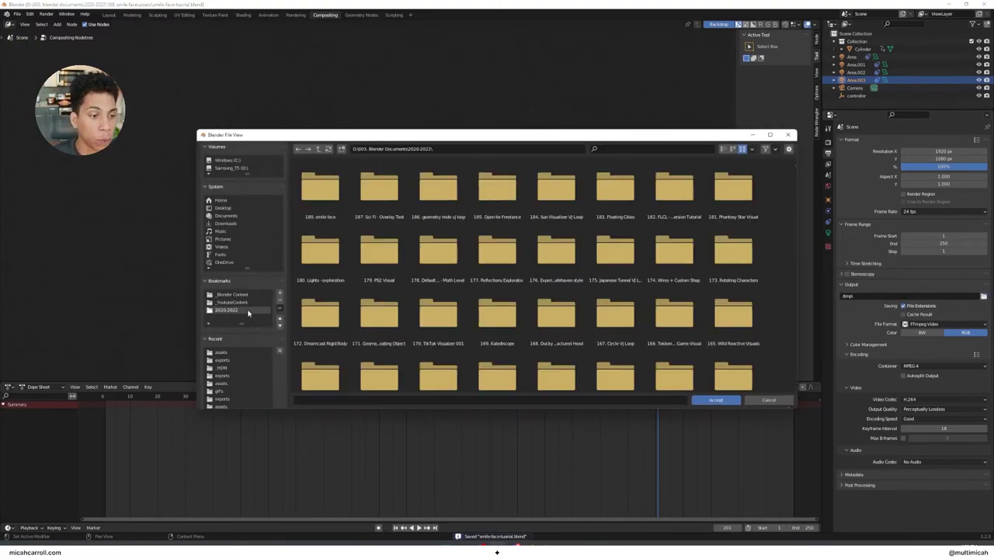
pyautogui.doubleClick(335, 194)
pyautogui.doubleClick(337, 200)
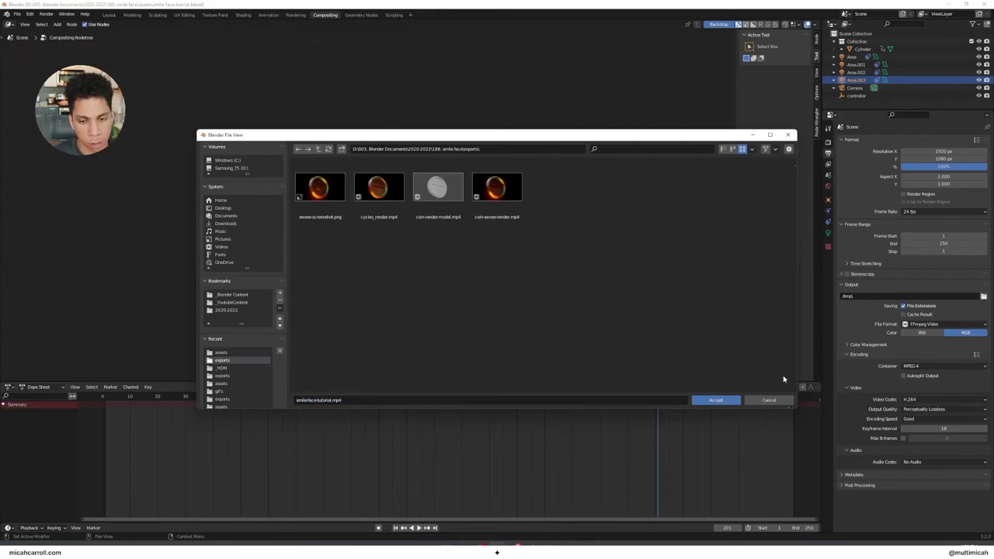
pyautogui.click(726, 401)
# - Move the Render Layers node away from Composite and add a Viewer node below Composite
pyautogui.moveTo(346, 164); pyautogui.dragTo(151, 161)
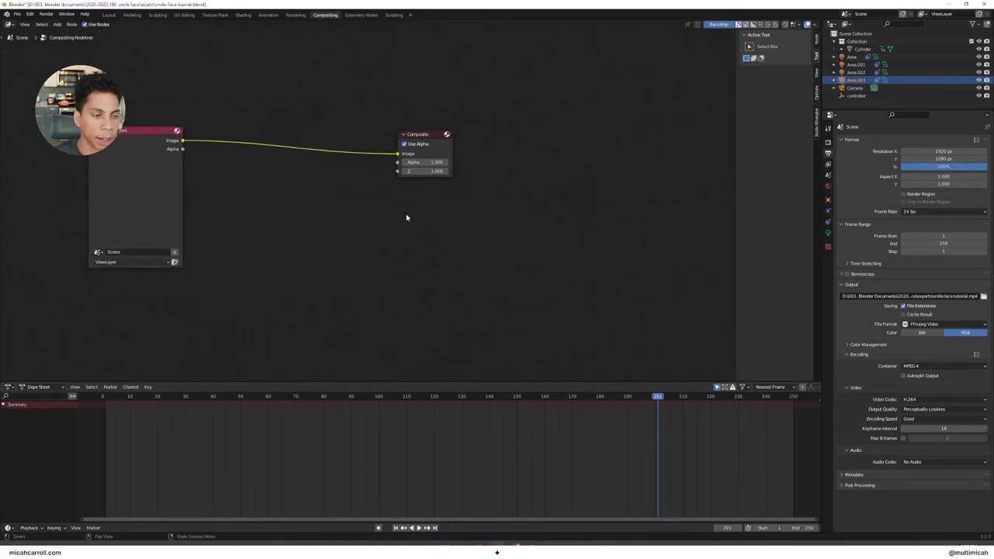
pyautogui.hotkey('shift', 'a')
pyautogui.write('view')
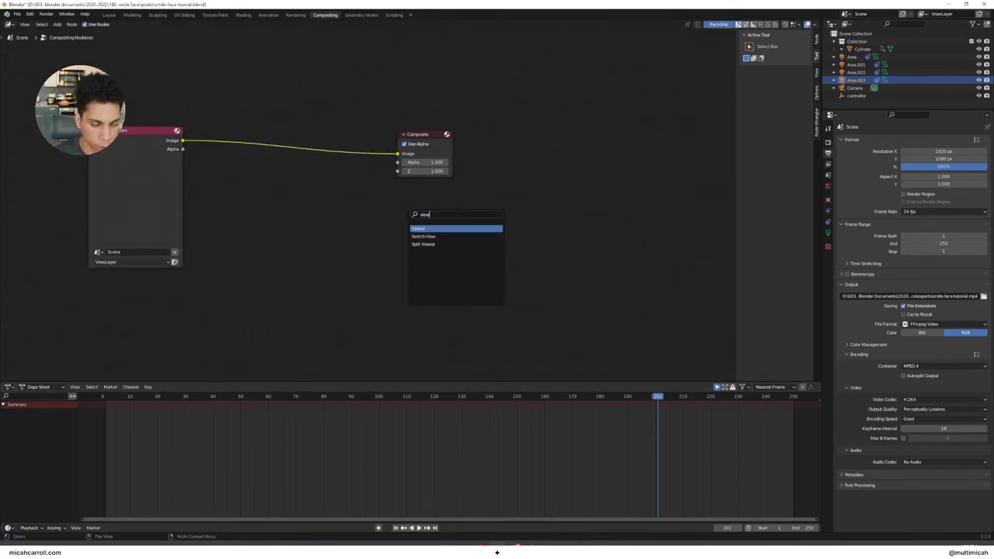
pyautogui.press('Return')
pyautogui.click(396, 189)
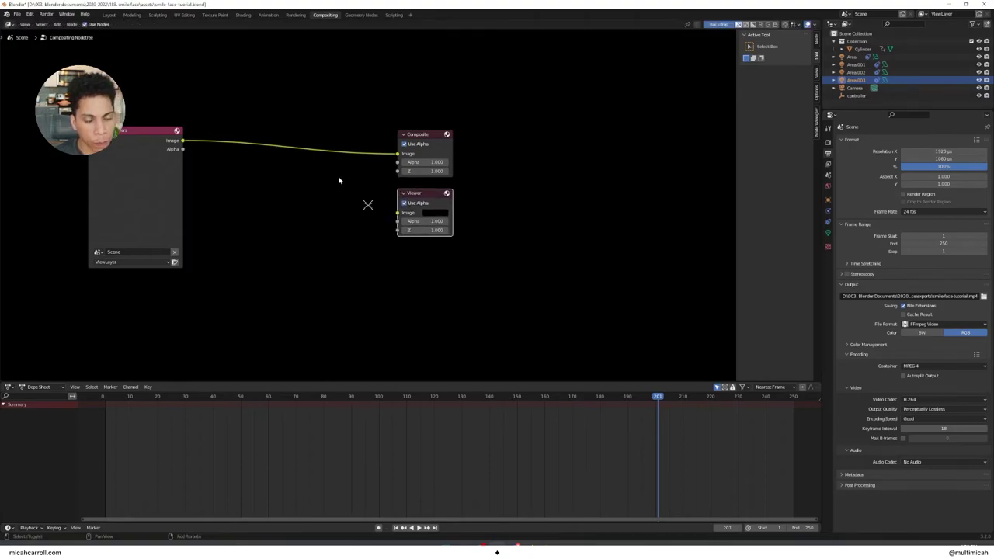
# - Add a reroute point on the Render Layers-to-Composite link and connect it to the Viewer's Image input
pyautogui.keyDown('shift'); pyautogui.moveTo(349, 138); pyautogui.dragTo(350, 136, button='right'); pyautogui.keyUp('shift')
pyautogui.moveTo(346, 152); pyautogui.dragTo(363, 181)
pyautogui.moveTo(394, 212); pyautogui.dragTo(396, 213)
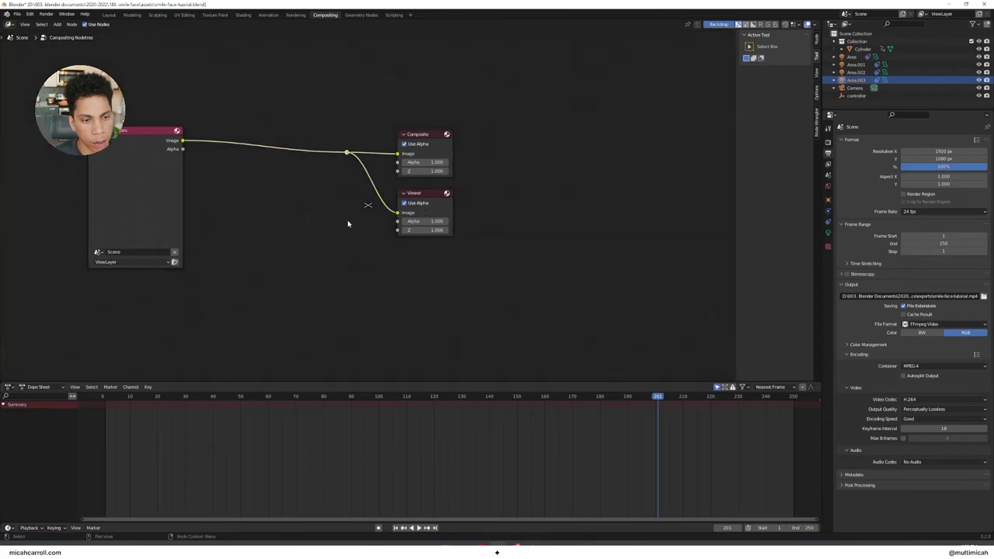
# - Shift Render Layers farther from the reroute point and insert a Mix node into its Image link
pyautogui.moveTo(274, 229); pyautogui.dragTo(426, 236, button='middle')
pyautogui.moveTo(269, 148); pyautogui.dragTo(200, 145)
pyautogui.hotkey('shift', 'a')
pyautogui.click(349, 188)
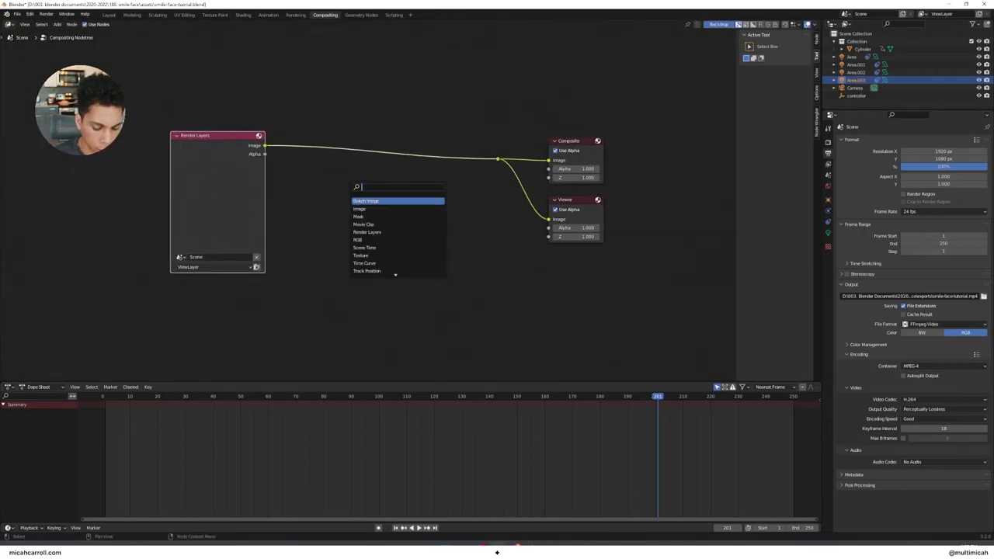
pyautogui.write('m')
pyautogui.press('Return')
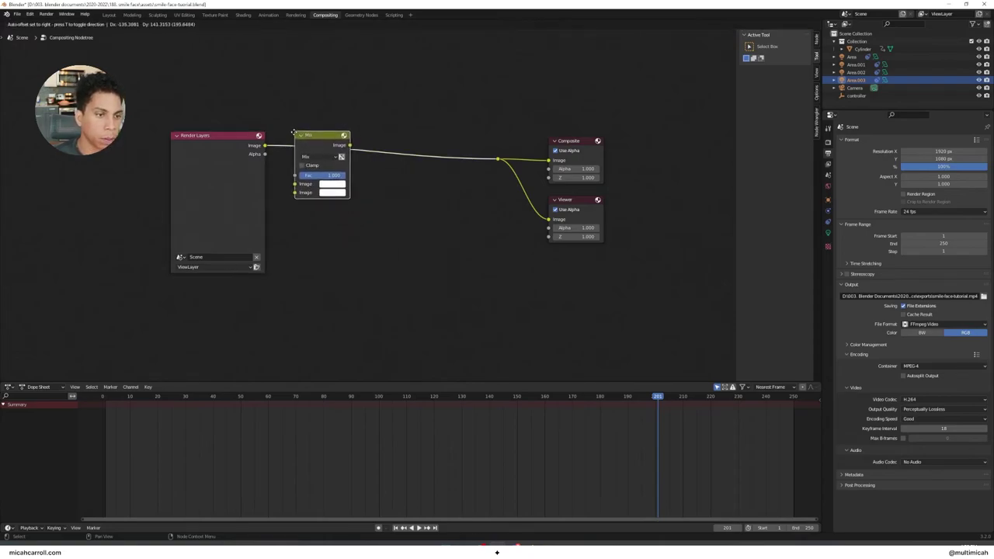
pyautogui.click(296, 134)
# - Create a new brush texture, change its type to Clouds and set its size to 0
pyautogui.click(828, 245)
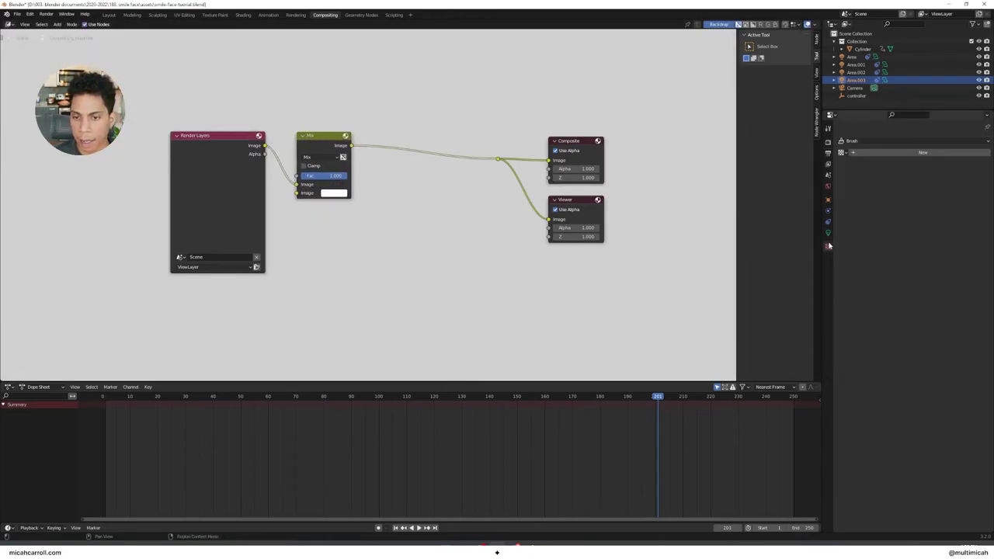
pyautogui.click(923, 152)
pyautogui.click(898, 164)
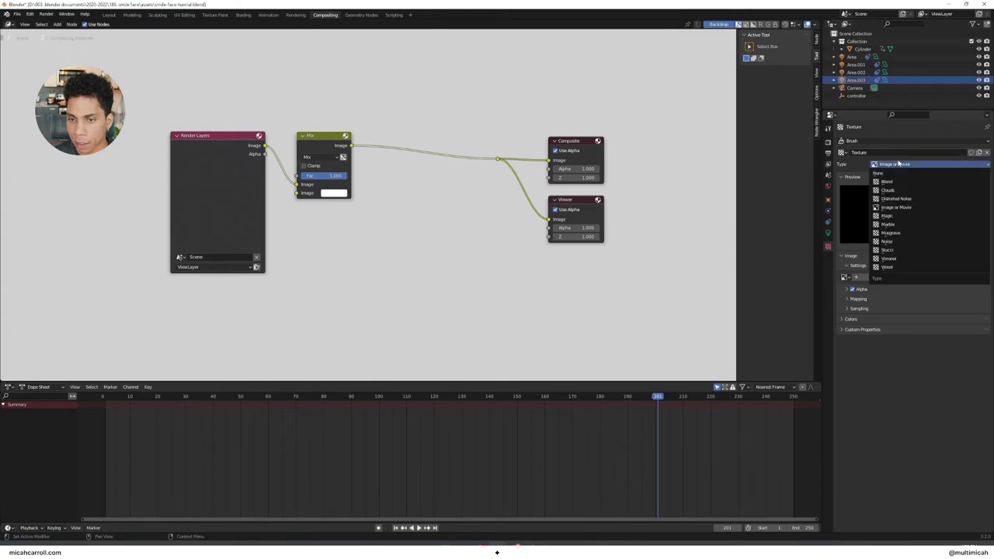
pyautogui.click(889, 190)
pyautogui.moveTo(943, 302); pyautogui.dragTo(899, 302)
# - Add a Texture node below Render Layers and connect its Color output to the Mix node's second Image input
pyautogui.hotkey('shift', 'a')
pyautogui.click(286, 304)
pyautogui.write('tex')
pyautogui.click(308, 316)
pyautogui.click(234, 295)
pyautogui.moveTo(264, 302); pyautogui.dragTo(296, 192)
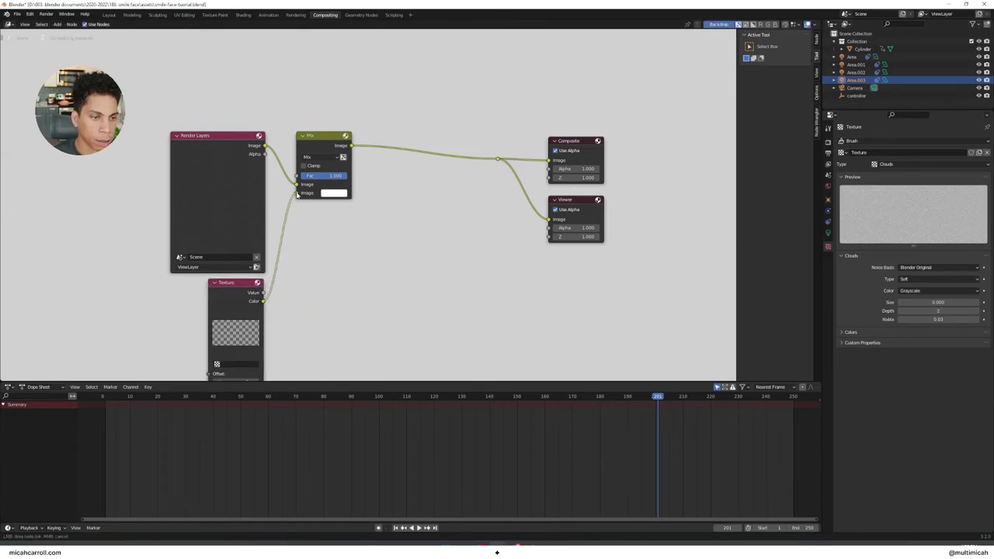
# - Change the Mix node's blending mode to Overlay
pyautogui.click(320, 157)
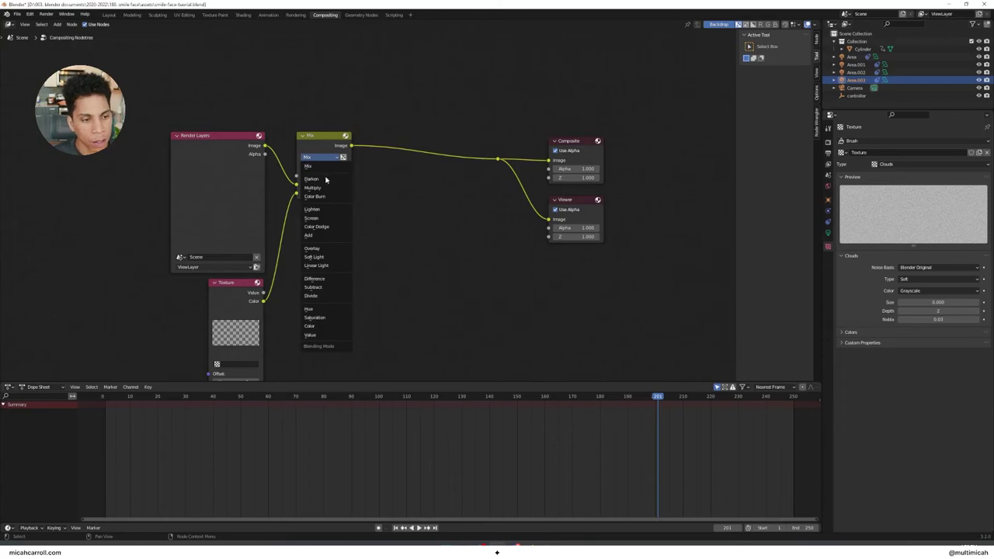
pyautogui.click(320, 157)
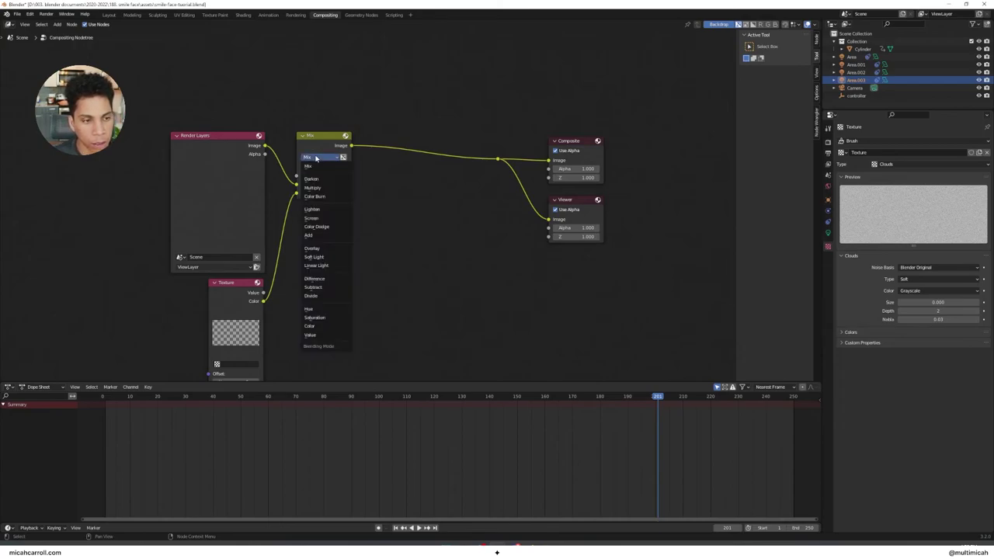
pyautogui.click(331, 250)
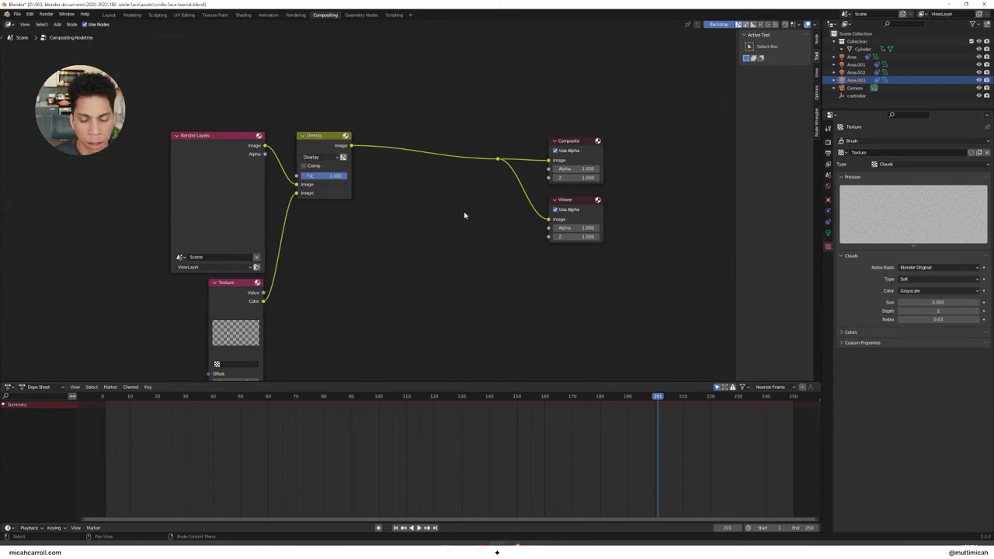
# - Save the file, render the current frame as an image and close the render window
pyautogui.hotkey('ctrl', 's')
pyautogui.click(45, 15)
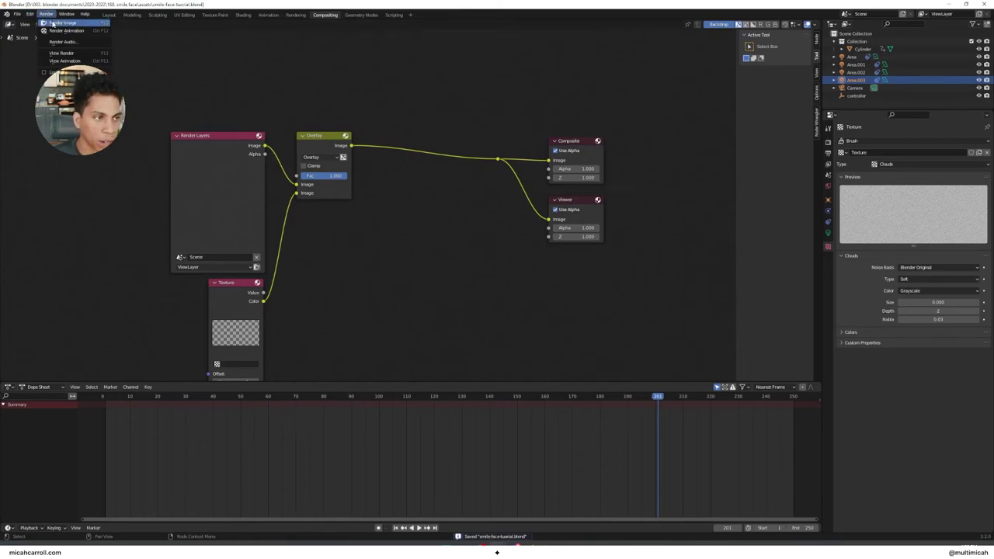
pyautogui.click(52, 21)
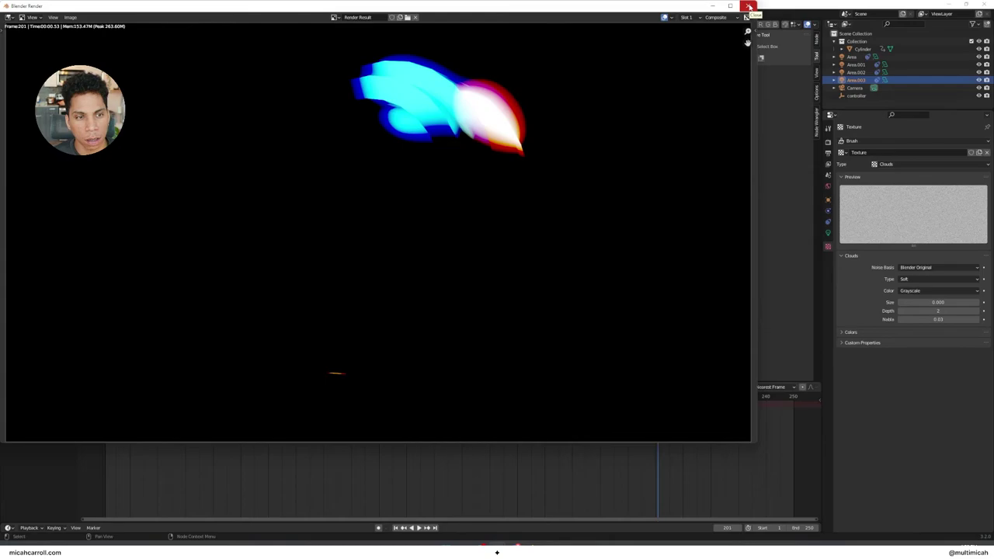
pyautogui.click(749, 6)
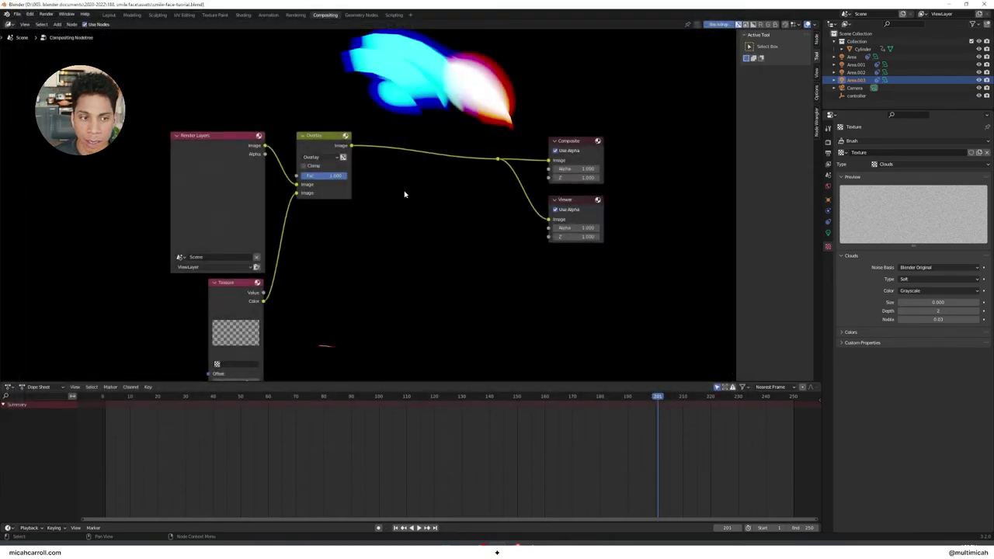
# - Lower the Overlay node's factor to about 0.308 and try the Multiply blending mode
pyautogui.moveTo(330, 180)
pyautogui.mouseDown()
pyautogui.moveTo(299, 180)
pyautogui.moveTo(330, 180)
pyautogui.mouseUp()
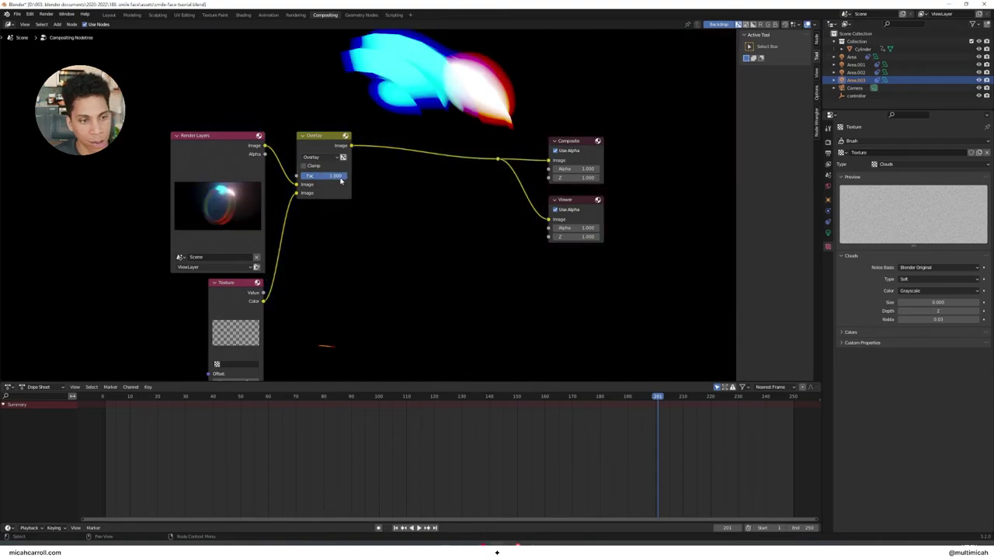
pyautogui.click(323, 158)
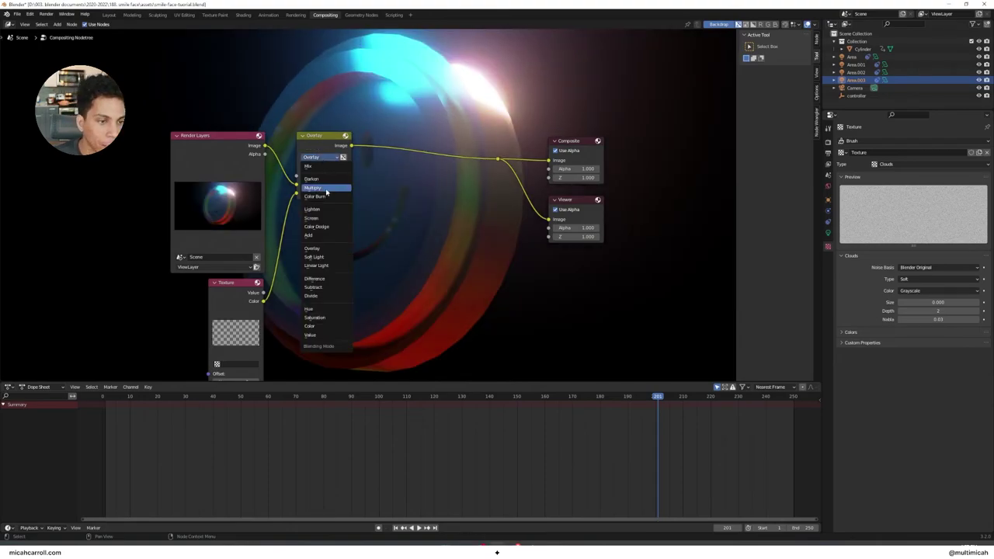
pyautogui.click(326, 188)
# - Assign the Clouds texture named Texture to the Texture node
pyautogui.click(246, 369)
pyautogui.click(217, 364)
pyautogui.click(239, 376)
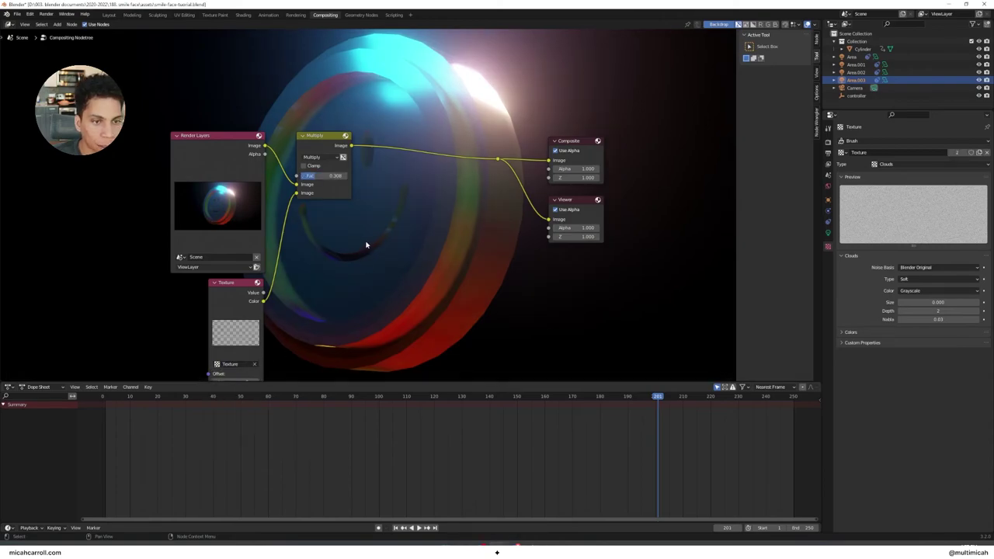
# - Set the backdrop zoom to 0.64 and move the Multiply node closer to Render Layers
pyautogui.click(816, 74)
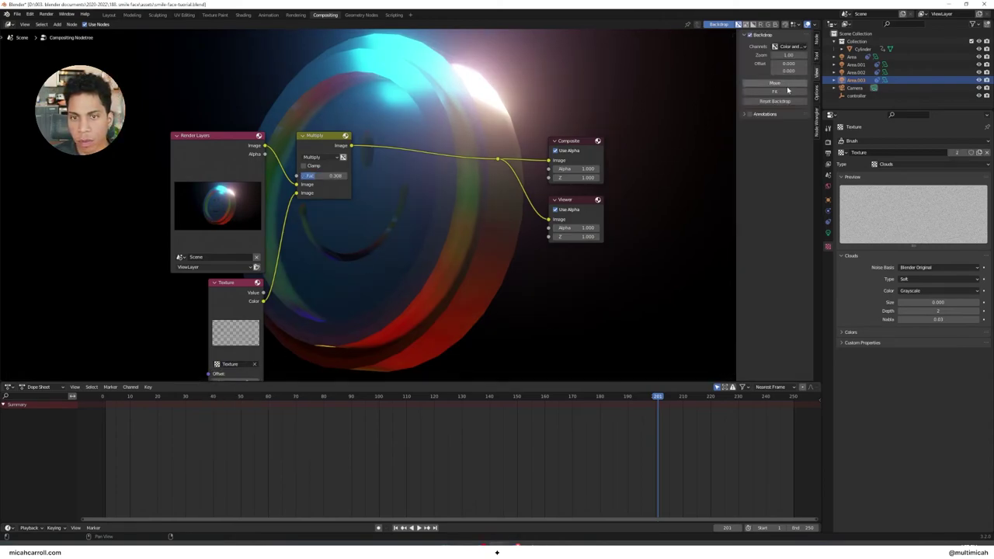
pyautogui.moveTo(788, 55); pyautogui.dragTo(763, 55)
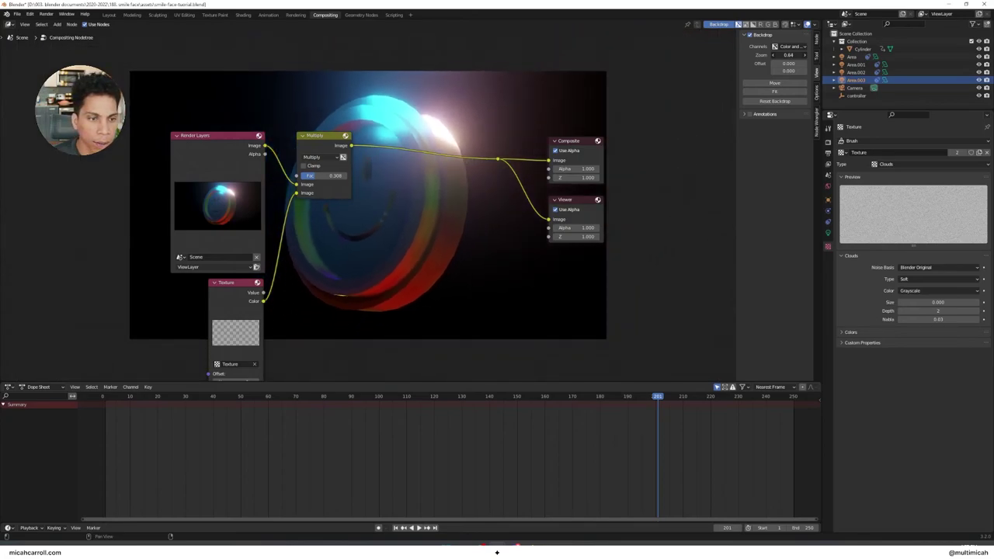
pyautogui.moveTo(323, 137); pyautogui.dragTo(303, 137)
# - Try the Color Burn blending mode on the mix node with its factor lowered to about 0.025
pyautogui.moveTo(298, 176)
pyautogui.mouseDown()
pyautogui.moveTo(288, 176)
pyautogui.moveTo(310, 177)
pyautogui.moveTo(296, 177)
pyautogui.mouseUp()
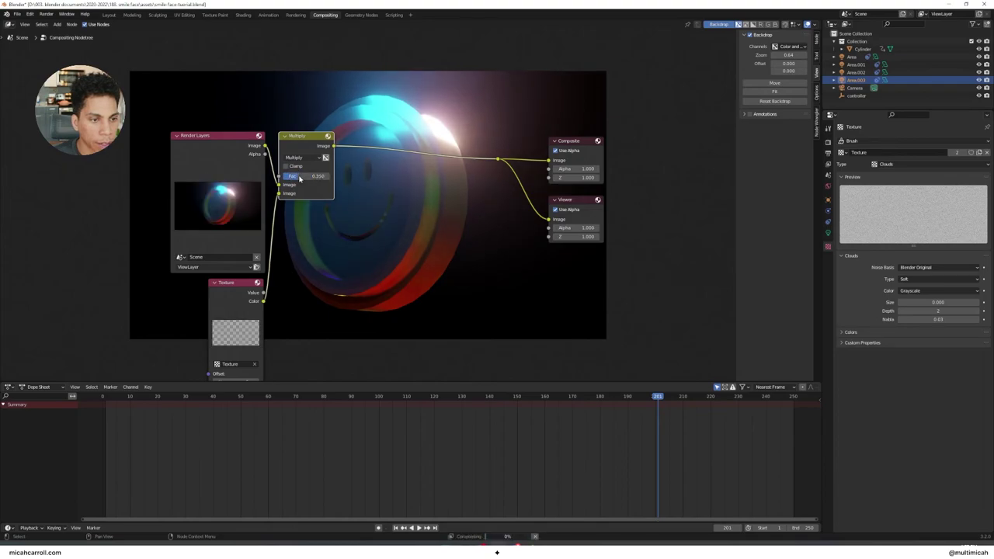
pyautogui.click(303, 157)
pyautogui.click(303, 179)
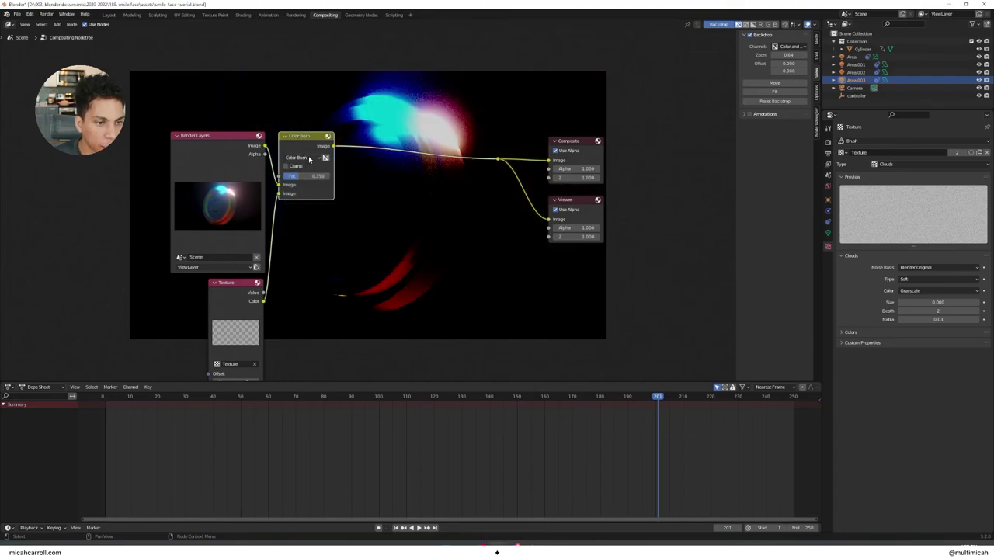
pyautogui.moveTo(298, 177); pyautogui.dragTo(285, 178)
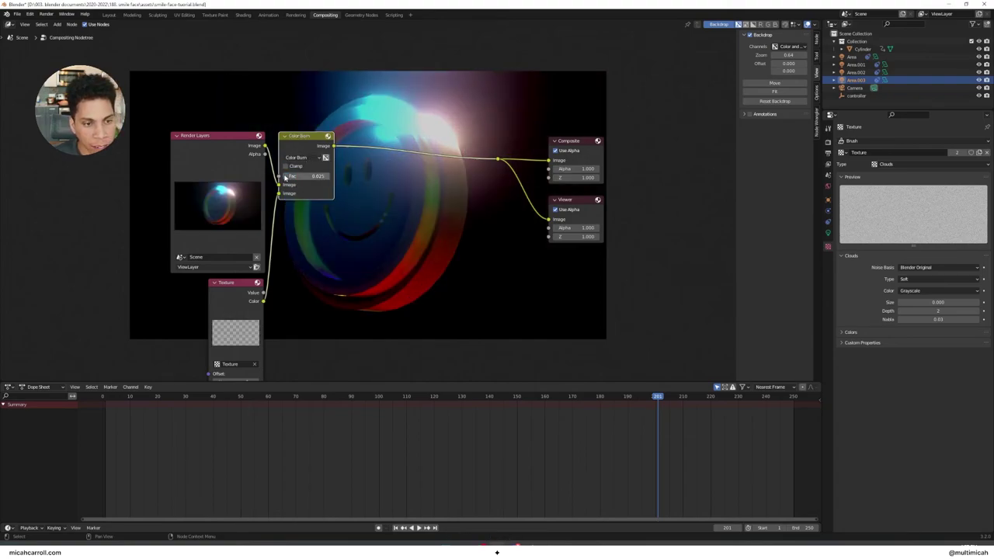
# - Try the Lighten and Screen blending modes on the mix node
pyautogui.click(301, 157)
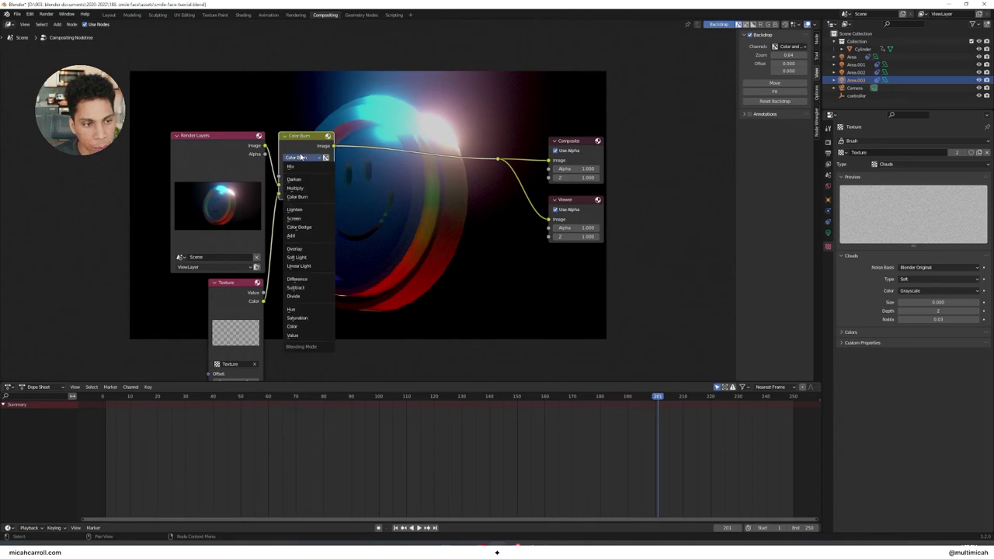
pyautogui.click(303, 211)
pyautogui.click(306, 160)
pyautogui.click(295, 219)
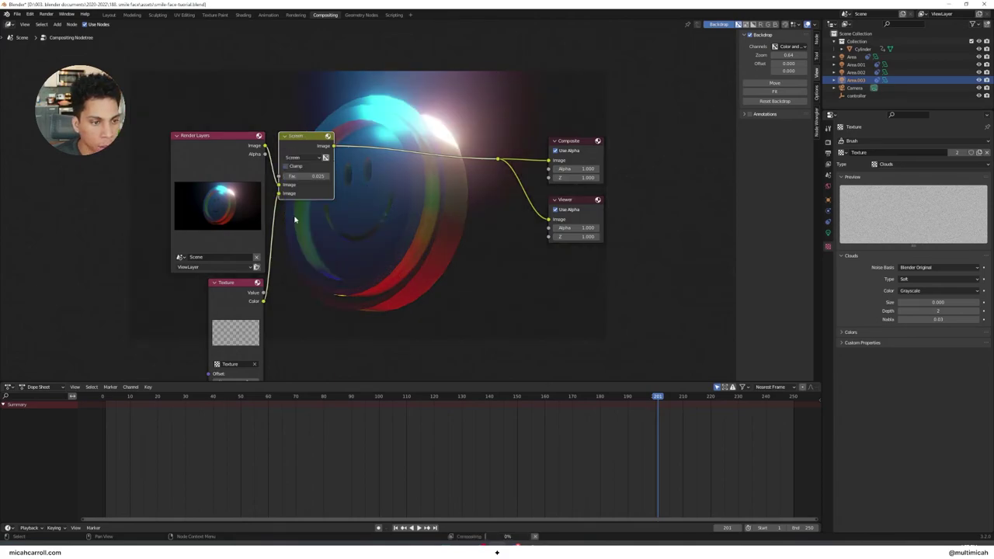
# - Try the Soft Light blending mode on the mix node with a factor of about 0.042
pyautogui.click(310, 159)
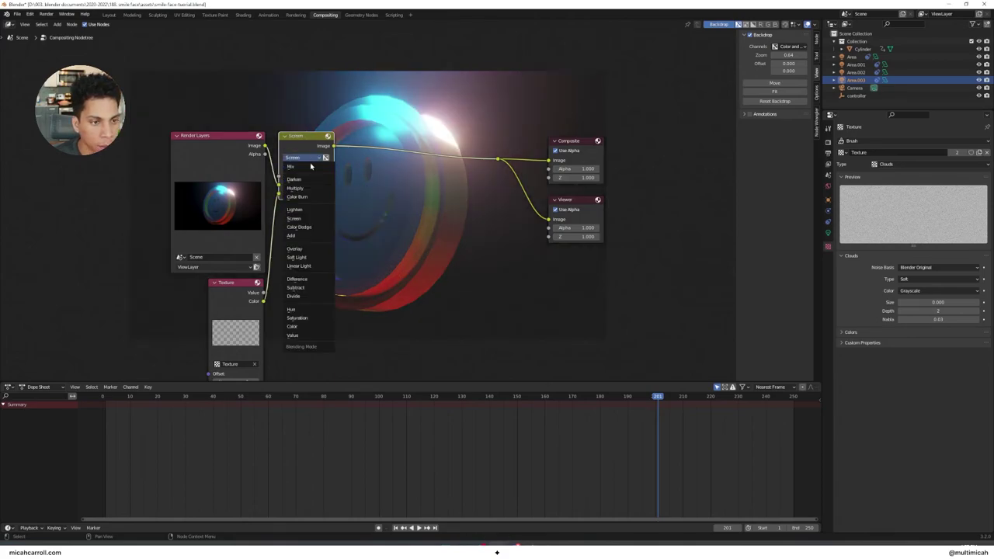
pyautogui.click(306, 257)
pyautogui.moveTo(288, 177); pyautogui.dragTo(287, 178)
pyautogui.click(302, 168)
# - Try the Linear Light blending mode on the mix node
pyautogui.click(300, 159)
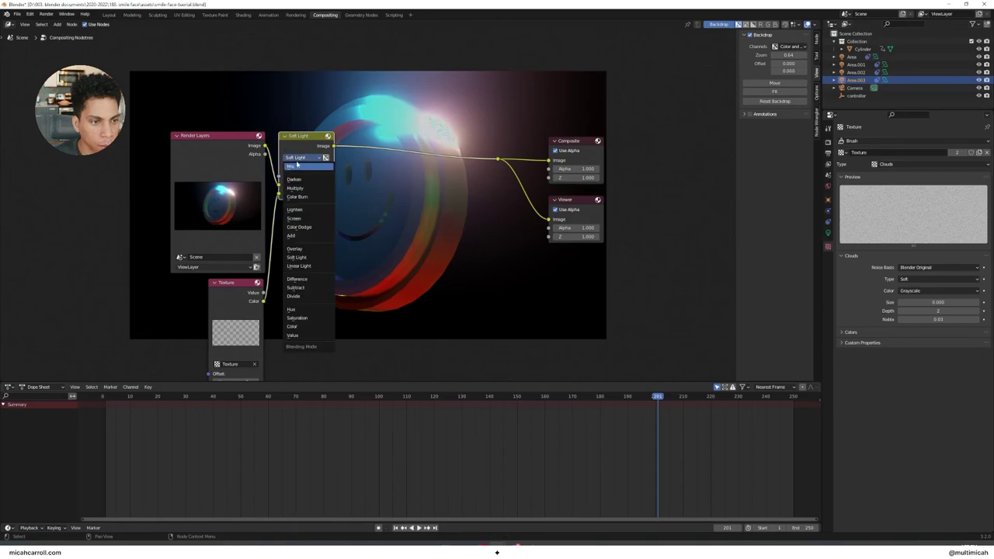
pyautogui.click(300, 158)
pyautogui.click(299, 158)
pyautogui.click(309, 267)
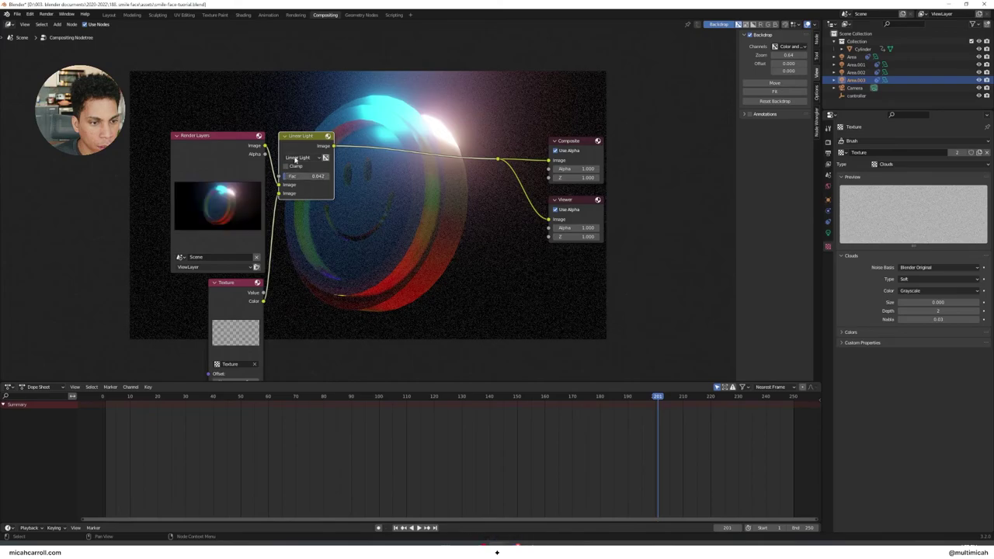
# - Set the mix node's blending mode back to Overlay with a factor of about 0.217
pyautogui.click(300, 158)
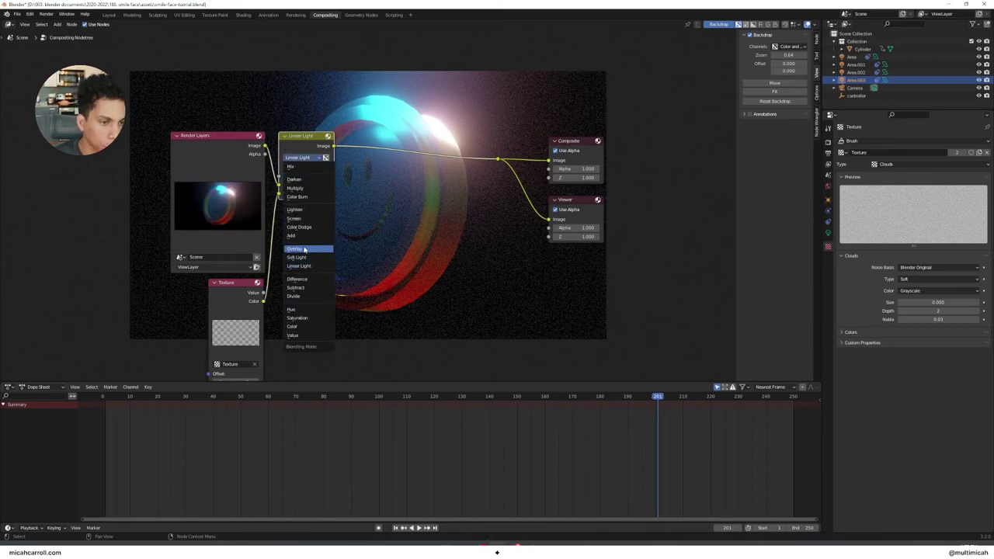
pyautogui.click(305, 249)
pyautogui.moveTo(291, 176); pyautogui.dragTo(294, 177)
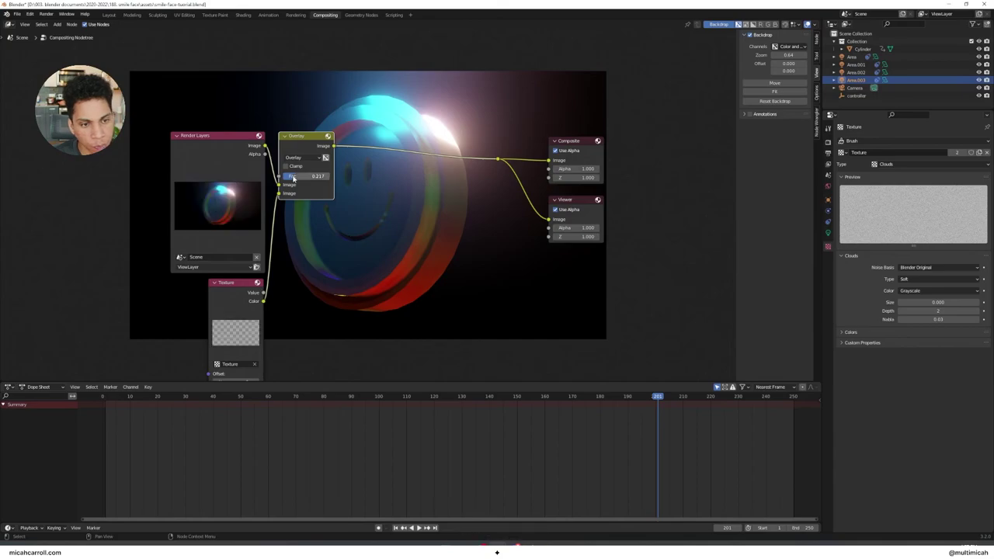
# - Add a Lens Distortion node and insert it into the link between Overlay and the reroute point
pyautogui.hotkey('shift', 'a')
pyautogui.click(402, 206)
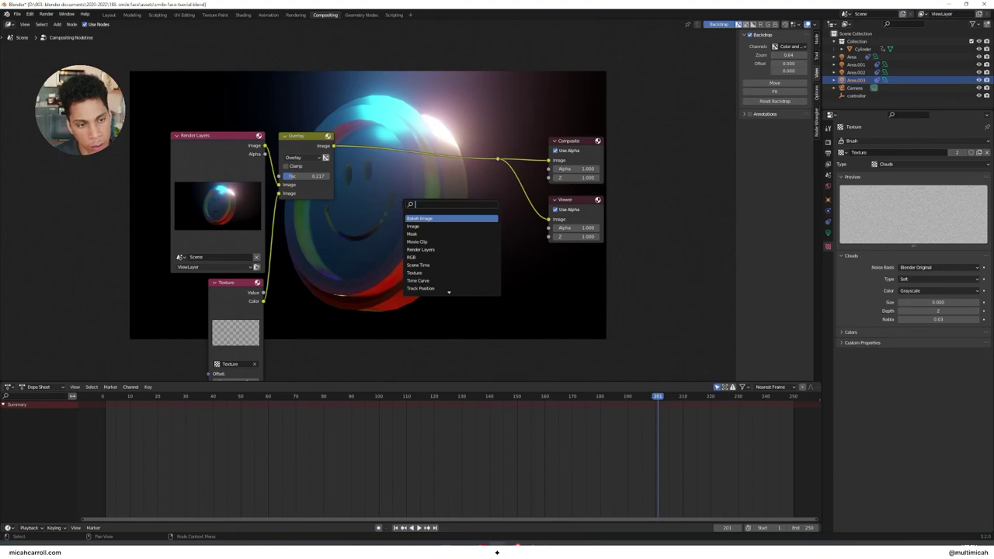
pyautogui.write('len')
pyautogui.press('Return')
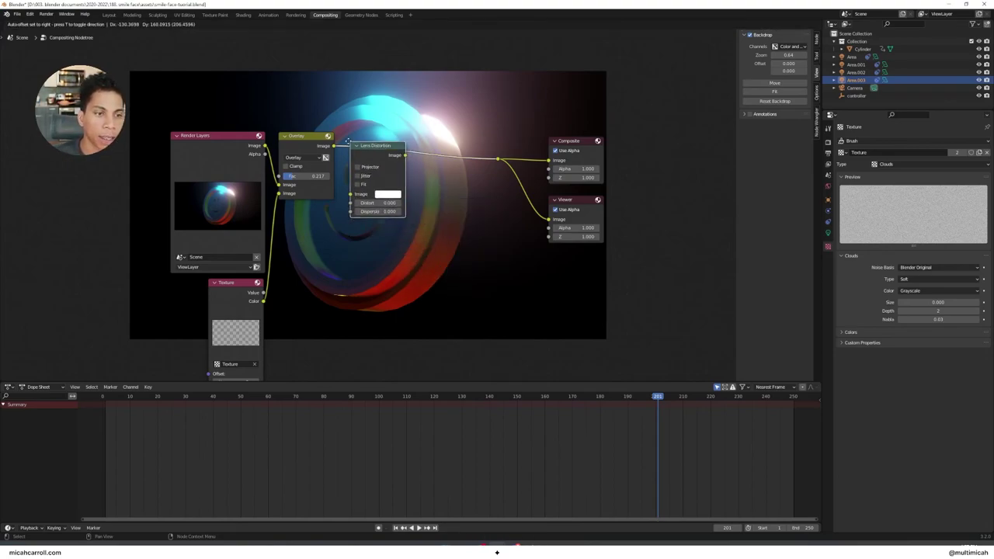
pyautogui.click(365, 138)
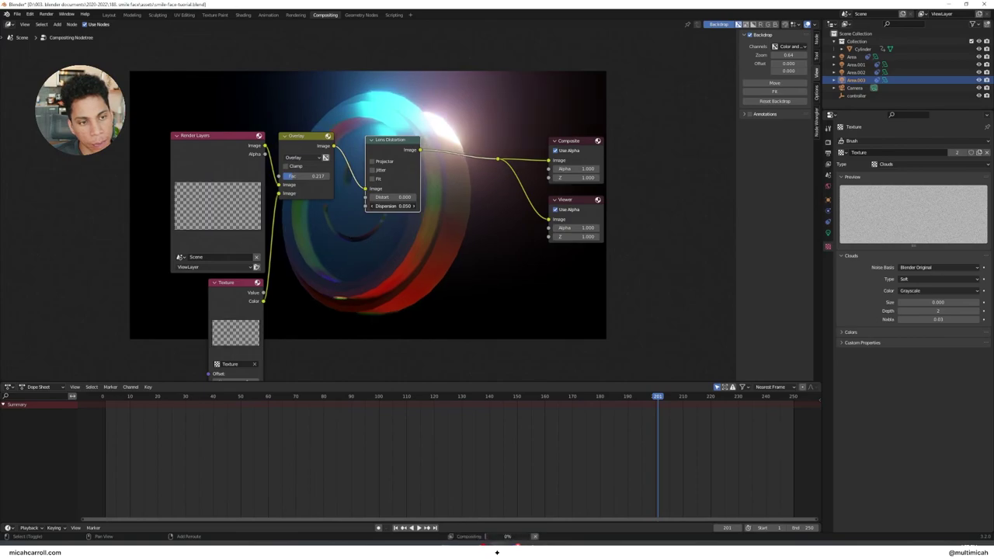
# - Set the Lens Distortion node's dispersion to about 0.07 and move the node next to Overlay
pyautogui.keyDown('shift'); pyautogui.moveTo(386, 206); pyautogui.dragTo(401, 206); pyautogui.keyUp('shift')
pyautogui.click(456, 204)
pyautogui.moveTo(406, 150); pyautogui.dragTo(384, 144)
pyautogui.click(485, 204)
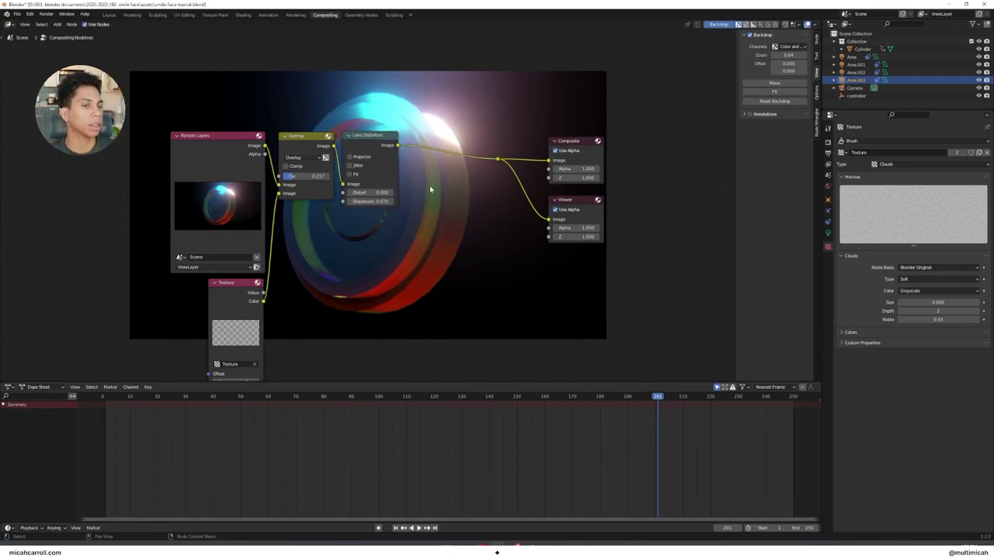